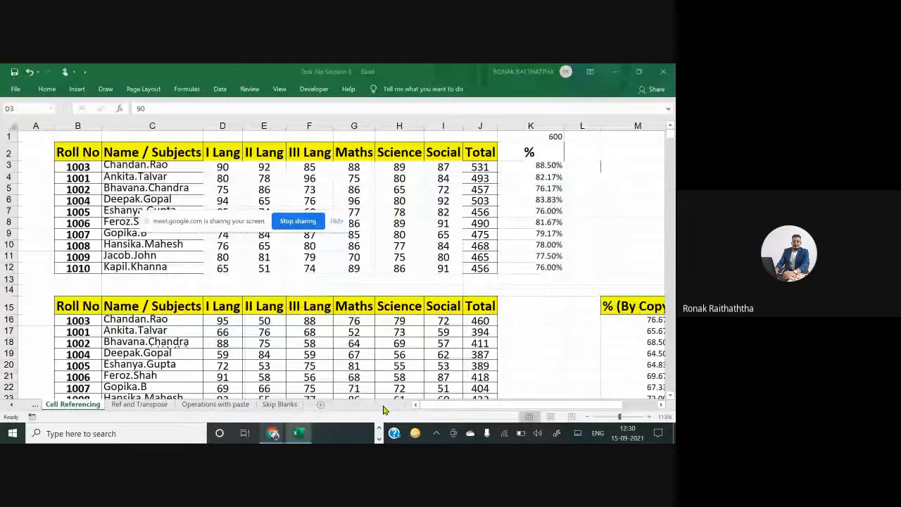
- Examine the percentage formulas in K3 and in the % (By Copy) range M16:M25 on the Cell Referencing sheet
left_click(384, 409)
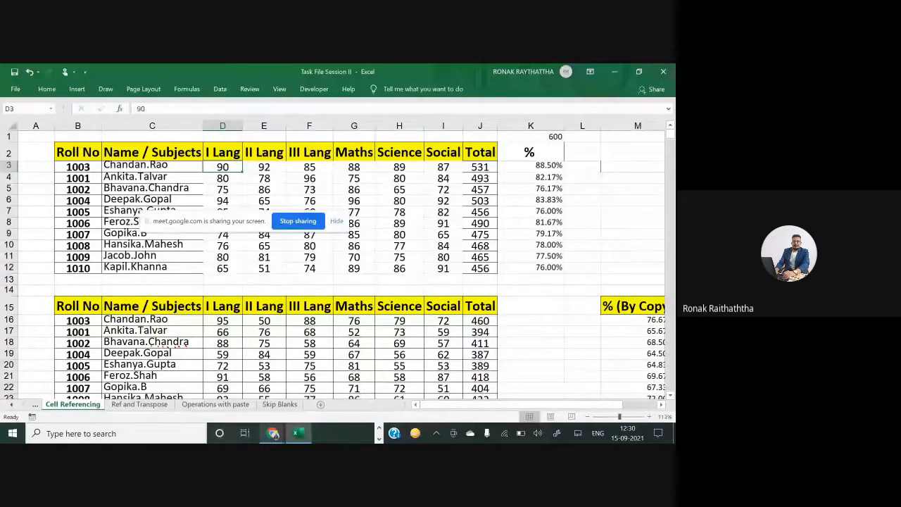
left_click(36, 404)
left_click(140, 404)
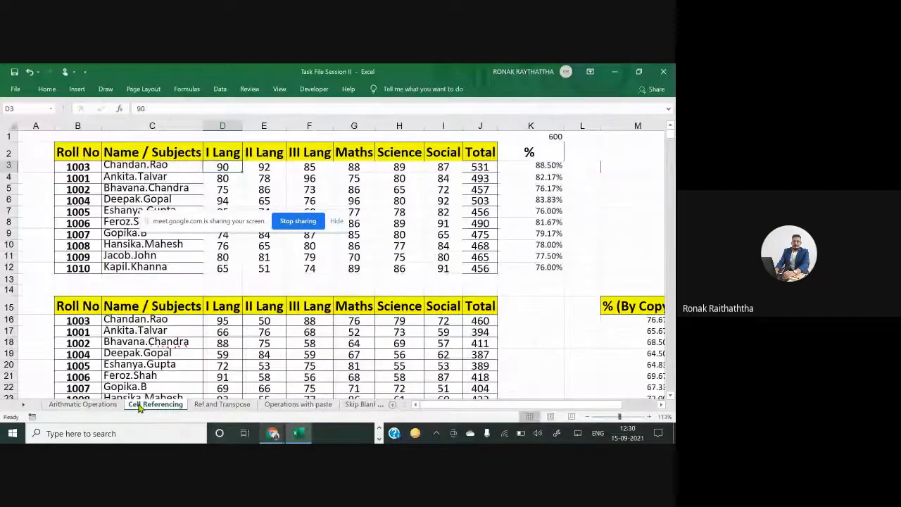
left_click(527, 167)
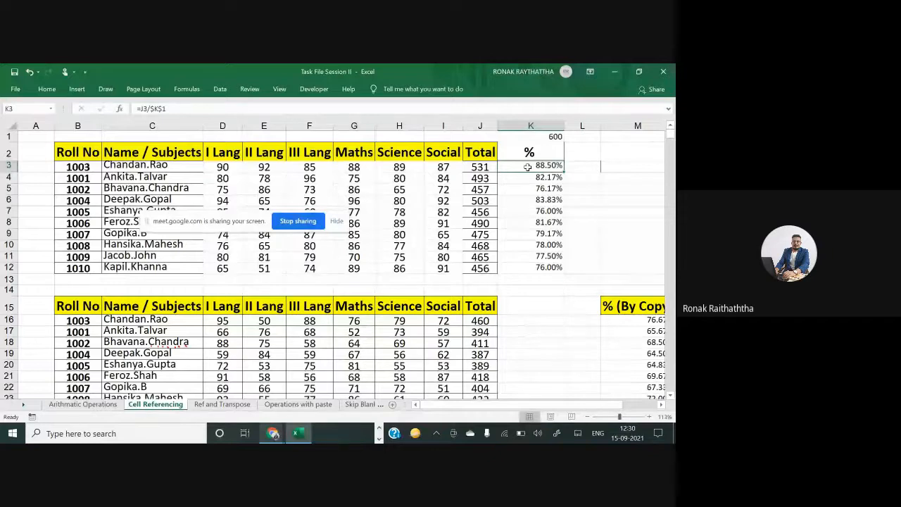
left_click_drag(626, 324, 656, 380)
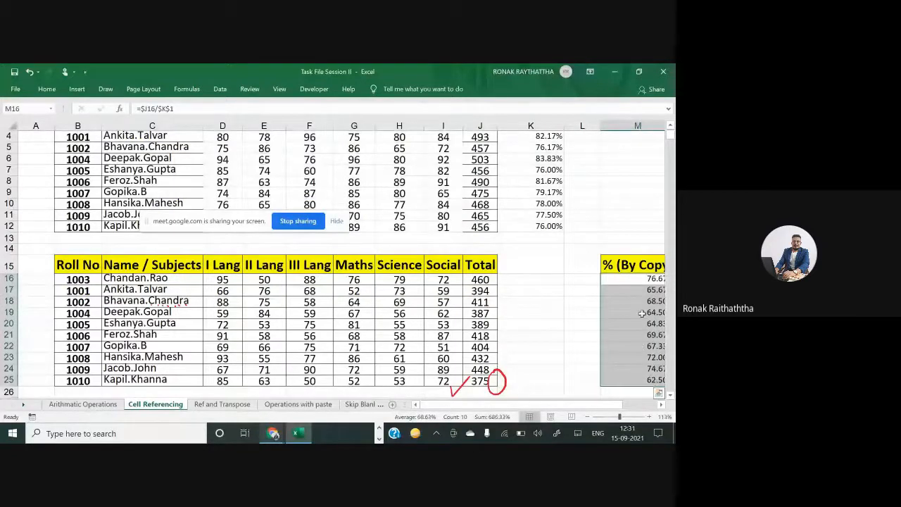
left_click(532, 276)
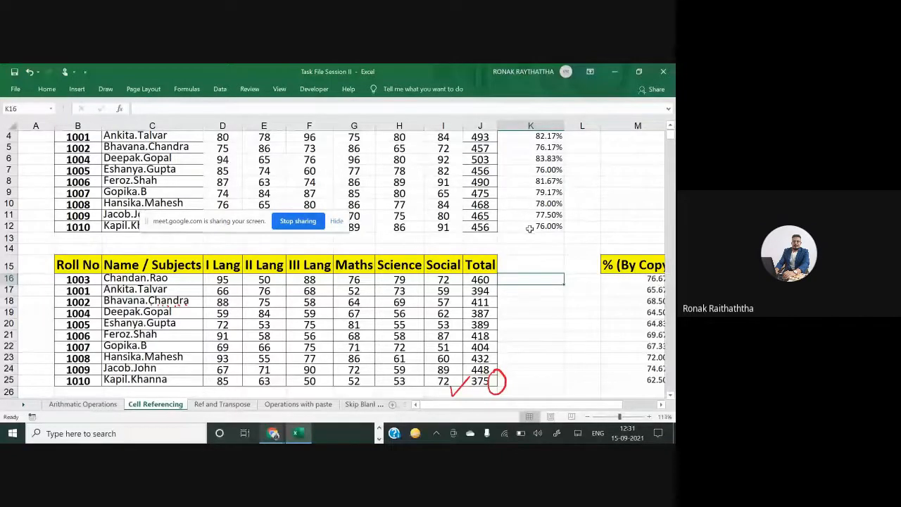
scroll(528, 227, "up", 1)
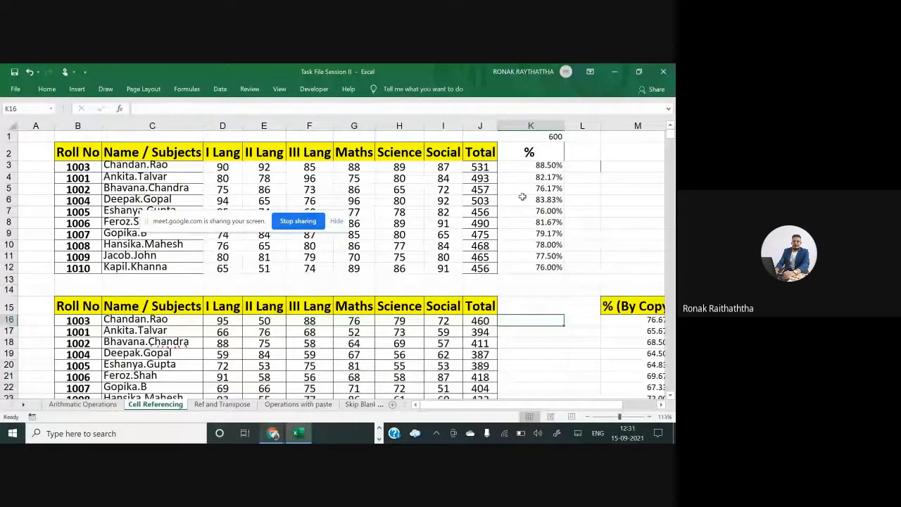
left_click(539, 165)
double_click(539, 166)
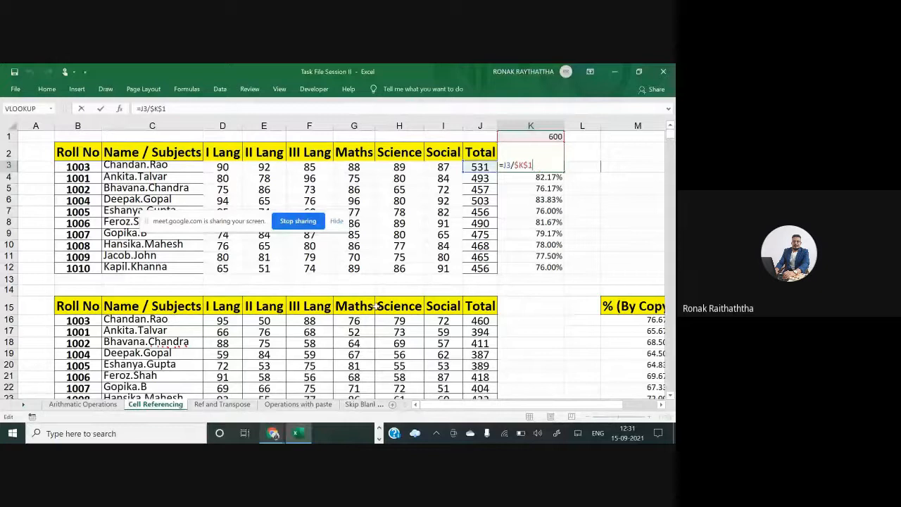
key("Escape")
- Find and open the Windows Magnifier and enlarge the screen to 150%
left_click(127, 434)
type("magni")
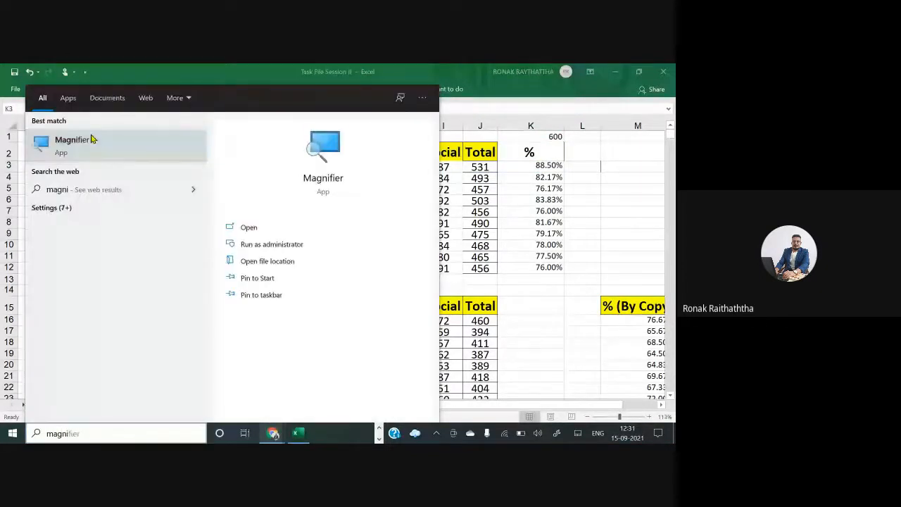
left_click(115, 140)
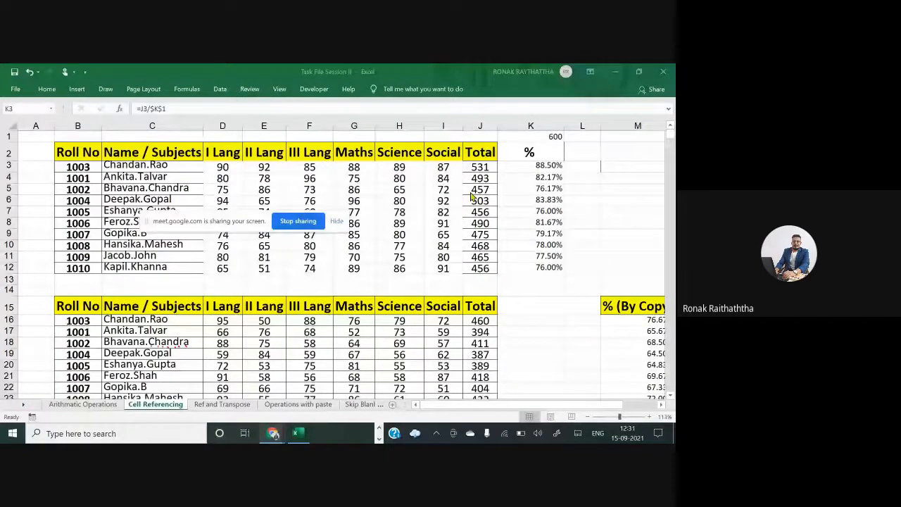
left_click(137, 341)
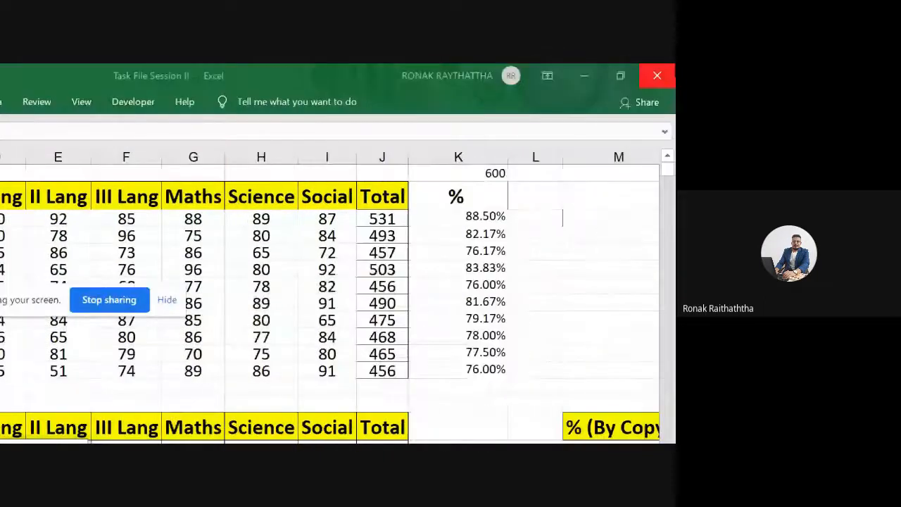
- Compare the cell references in the formulas of K3 and M16 without changing them
double_click(428, 217)
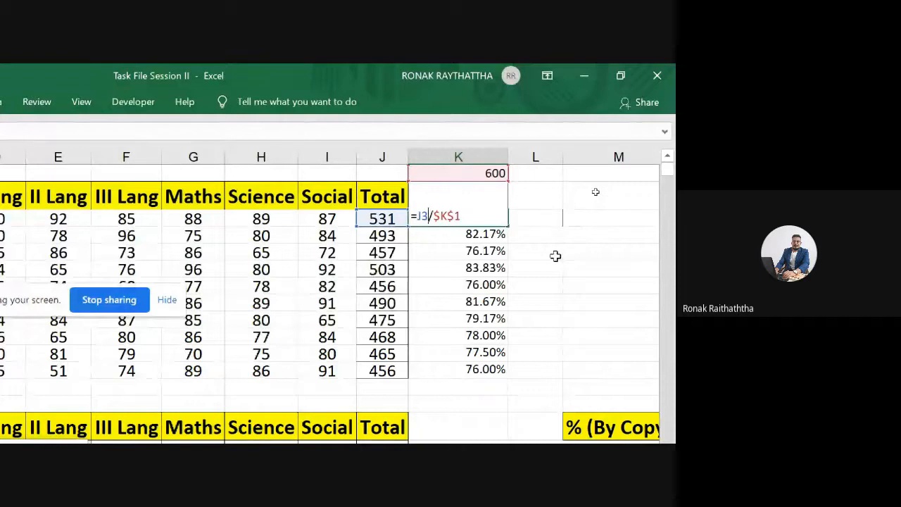
key("Return")
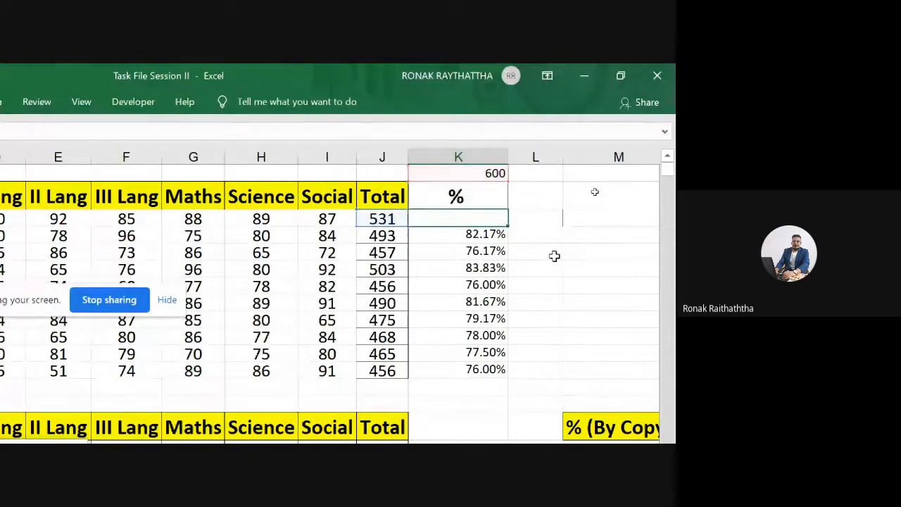
scroll(574, 341, "down", 2)
scroll(574, 341, "down", 1)
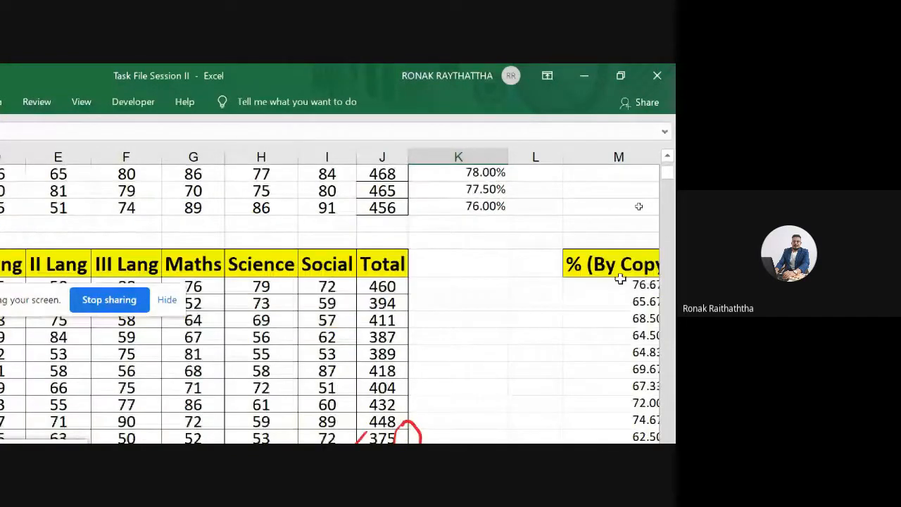
left_click(626, 284)
double_click(627, 284)
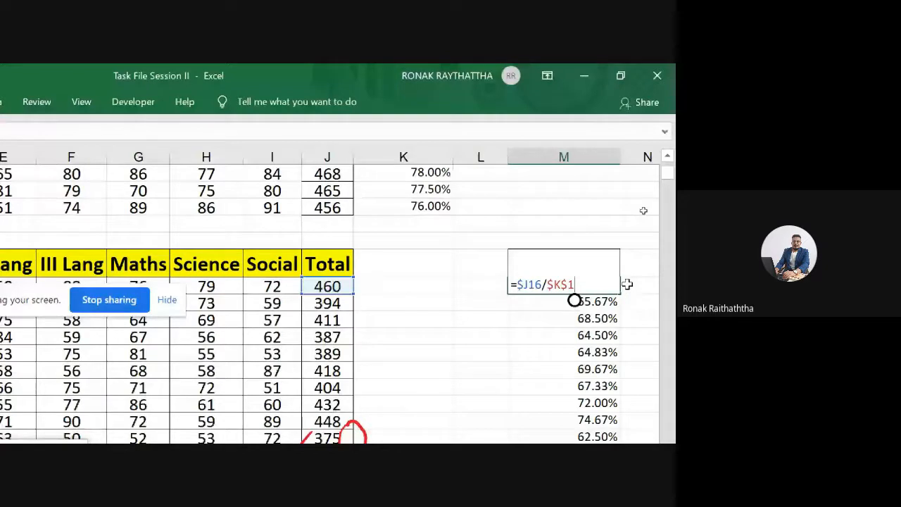
key("ctrl+Return")
- Clear all percentages under % (By Copy) in M16:M25
key("ctrl+shift+Down")
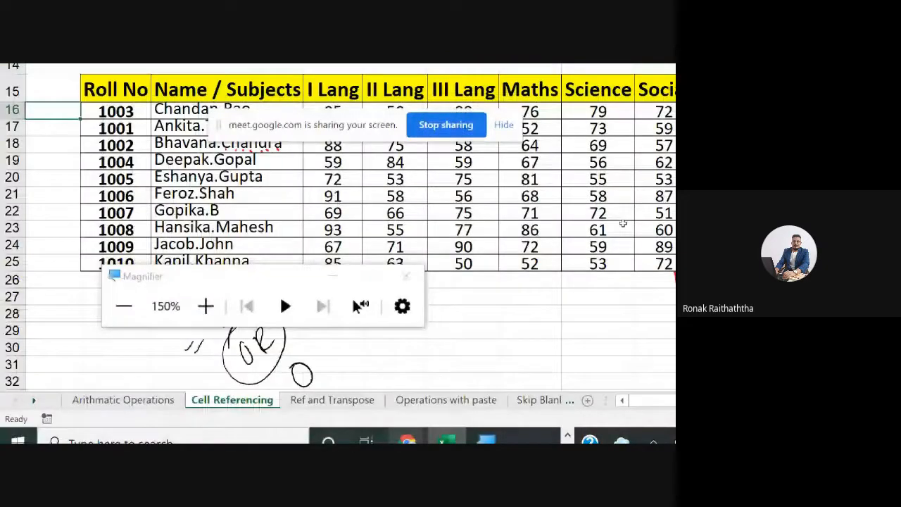
left_click(598, 112)
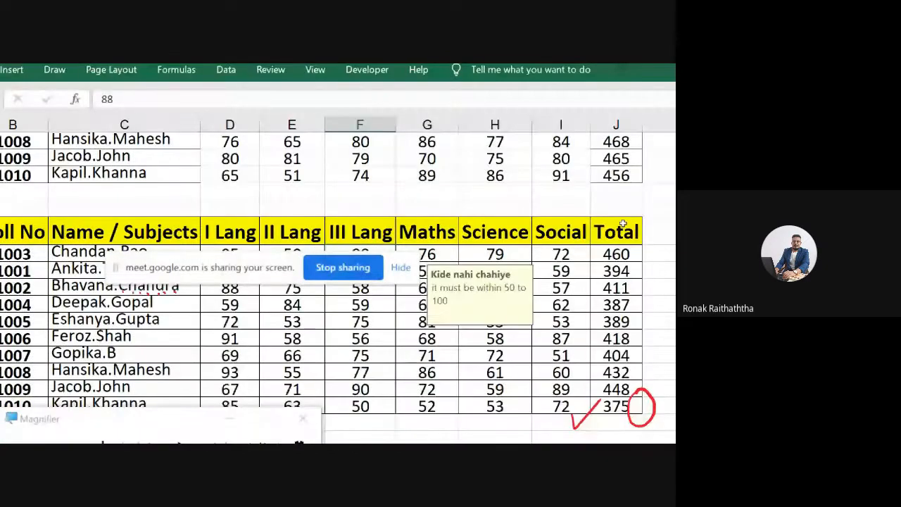
left_click(597, 267)
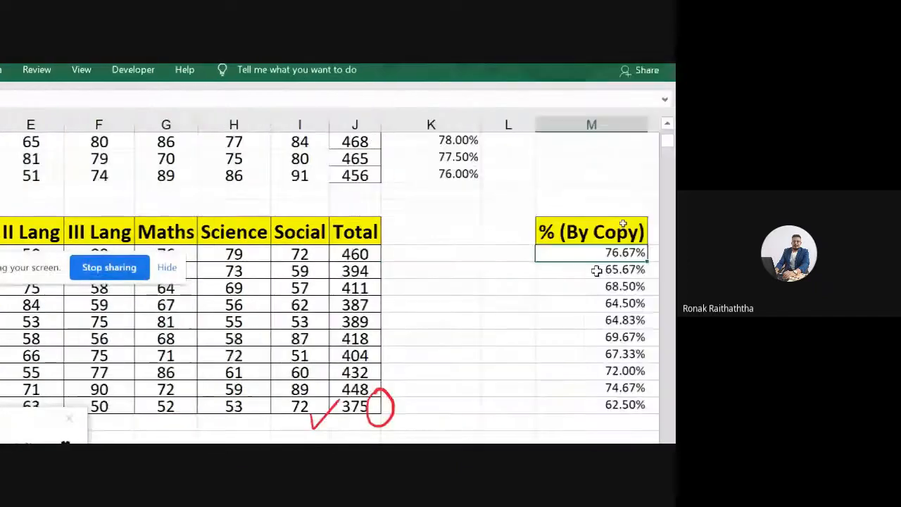
left_click(596, 271)
key("ctrl+z")
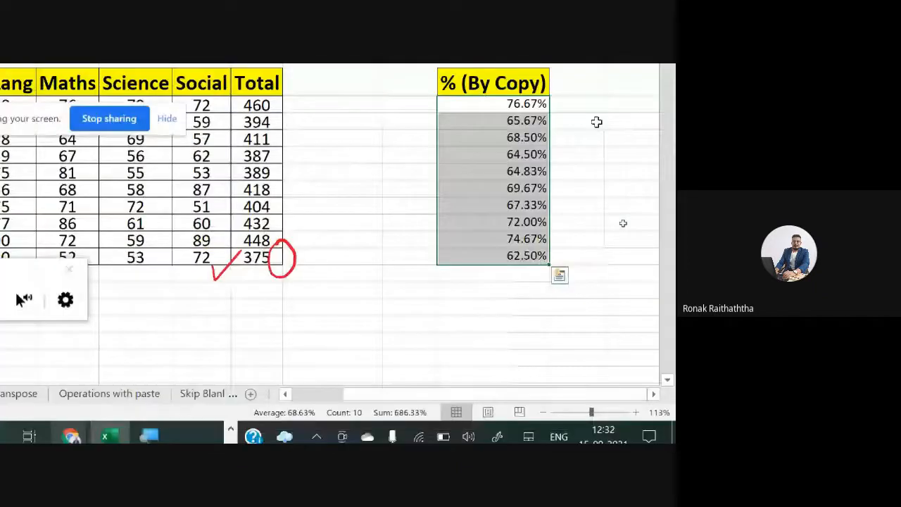
key("Delete")
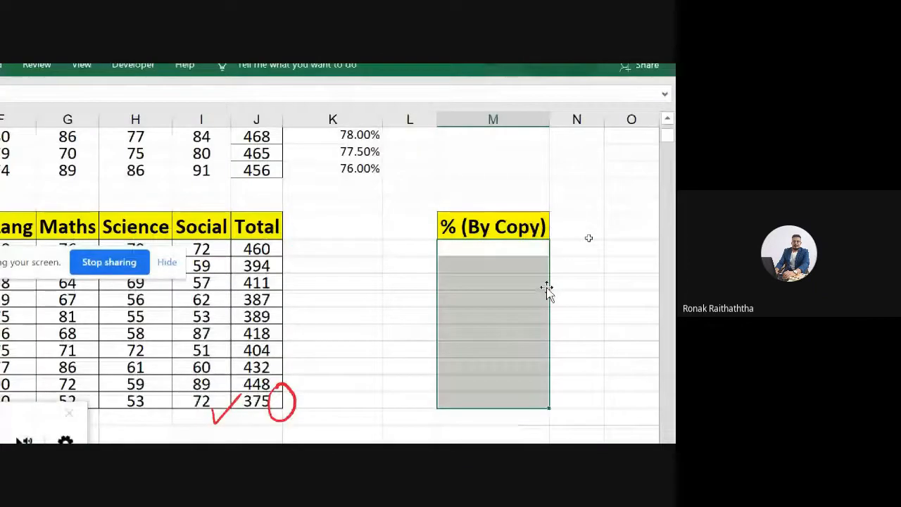
left_click(459, 249)
type("=")
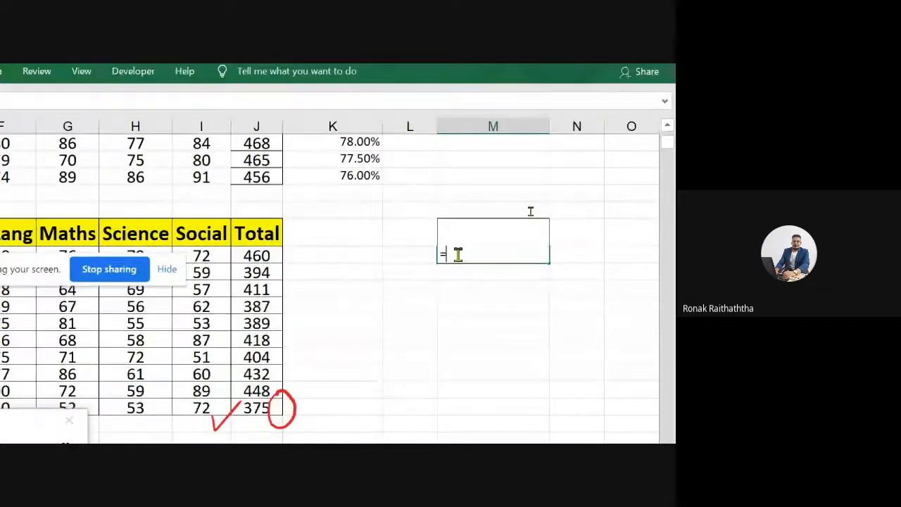
key("Escape")
- Copy the percentage formula from K12 into M16 and inspect the references of the pasted formula
left_click(325, 176)
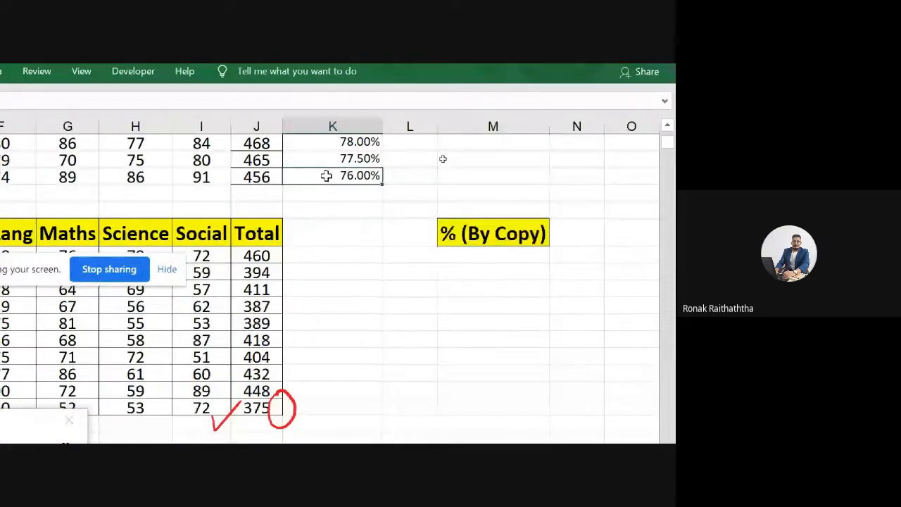
key("ctrl+c")
key("Down")
key("Down")
key("Down")
key("Down")
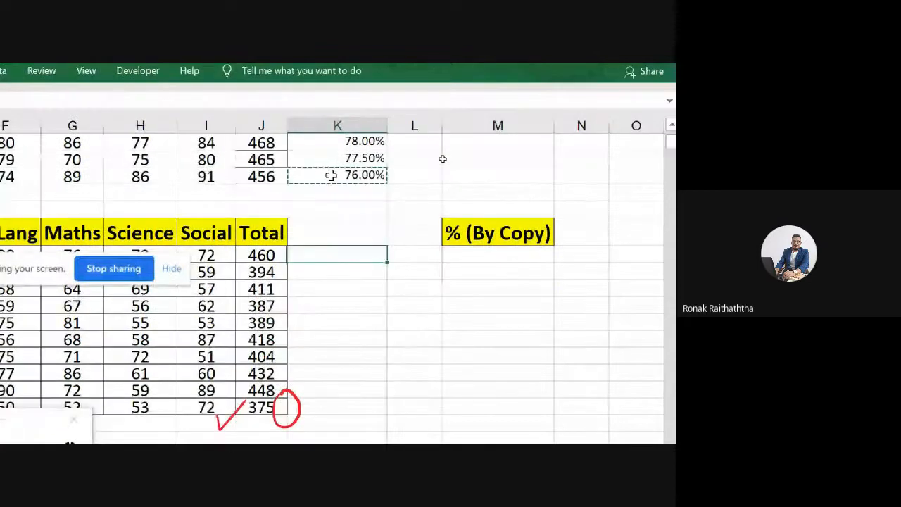
key("Right")
key("Right")
key("ctrl+v")
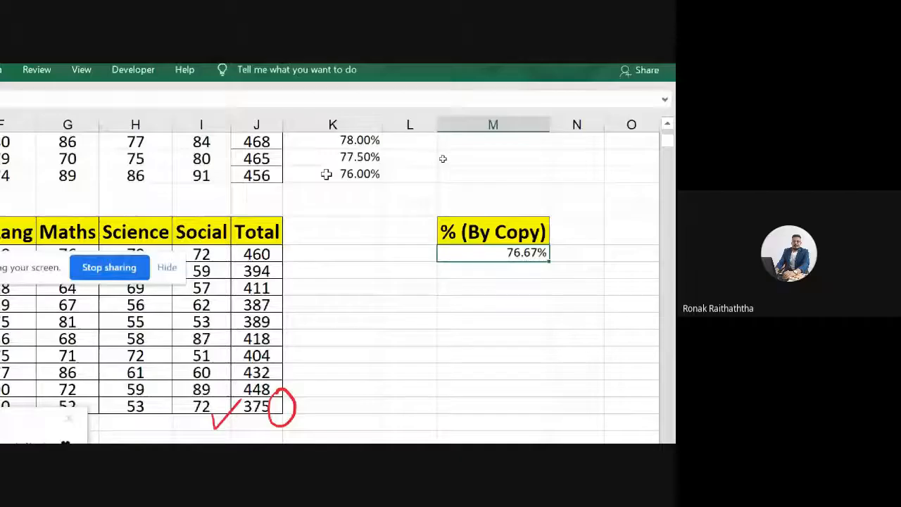
key("F2")
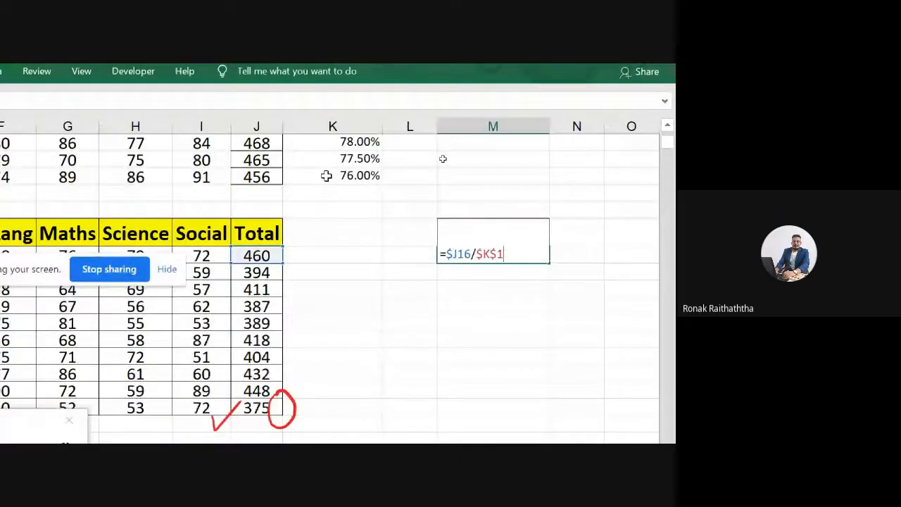
- Change the formula in K12 to use a fully relative total reference: =J12/$K$1
double_click(326, 176)
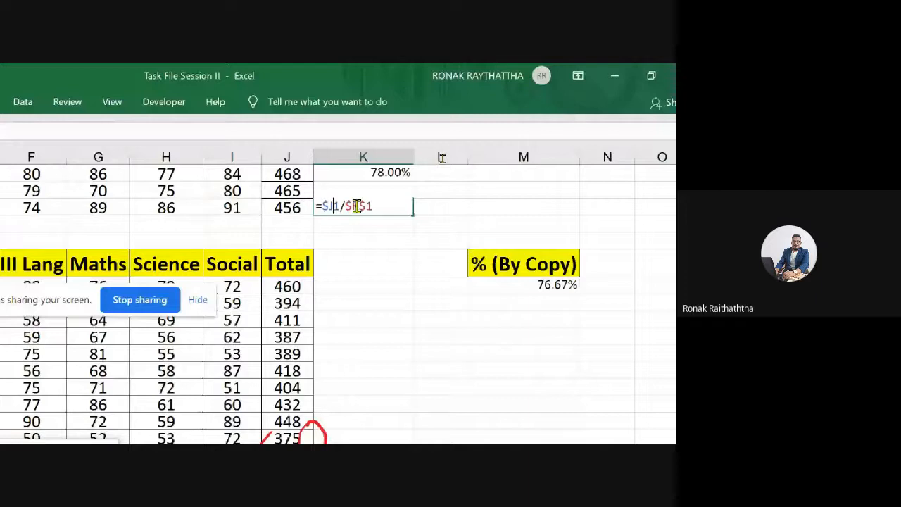
left_click(285, 205)
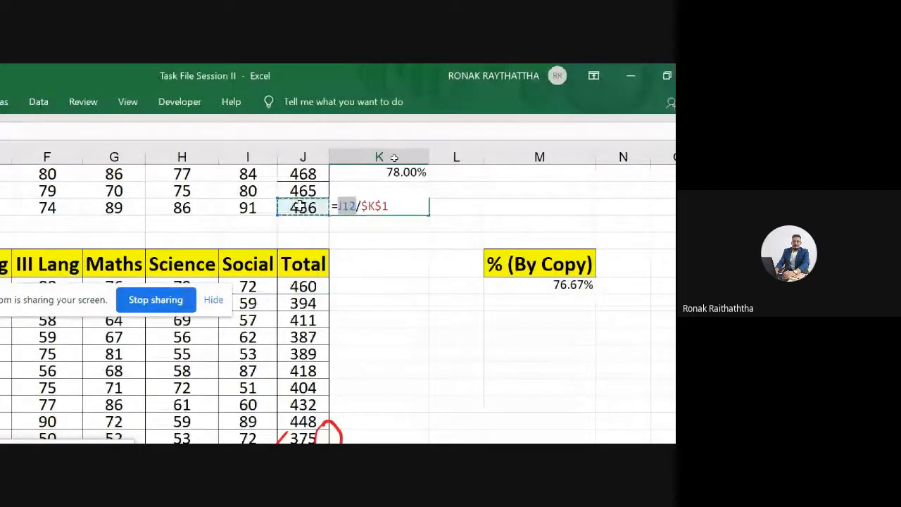
key("ctrl+Return")
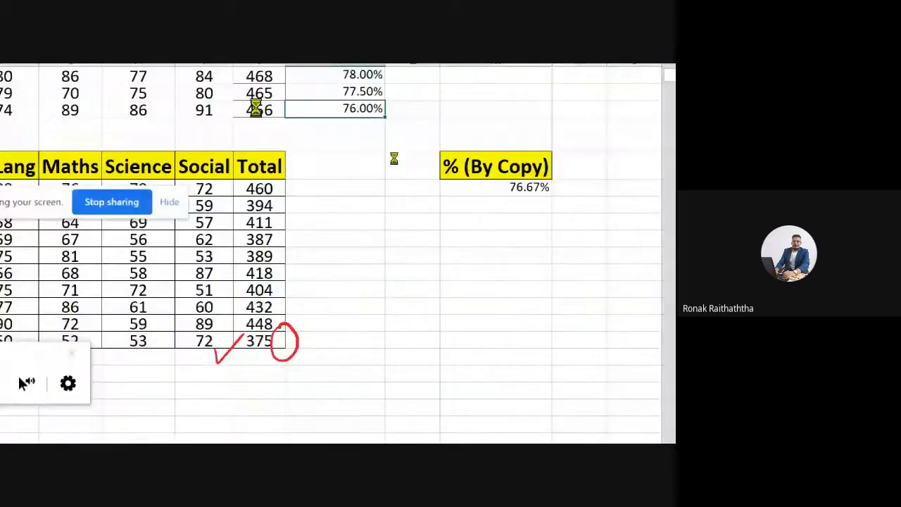
- Copy the K12 formula with the relative total reference into M16 and inspect which cells it refers to
key("ctrl+c")
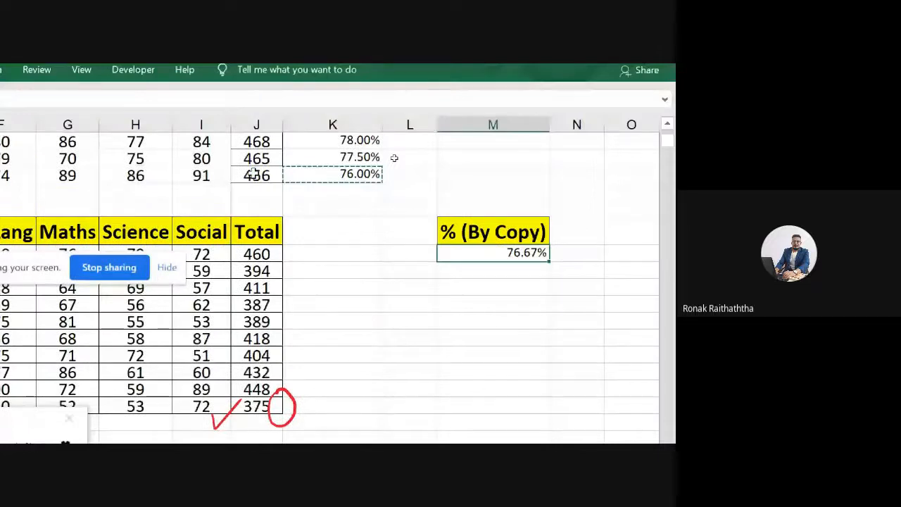
key("Return")
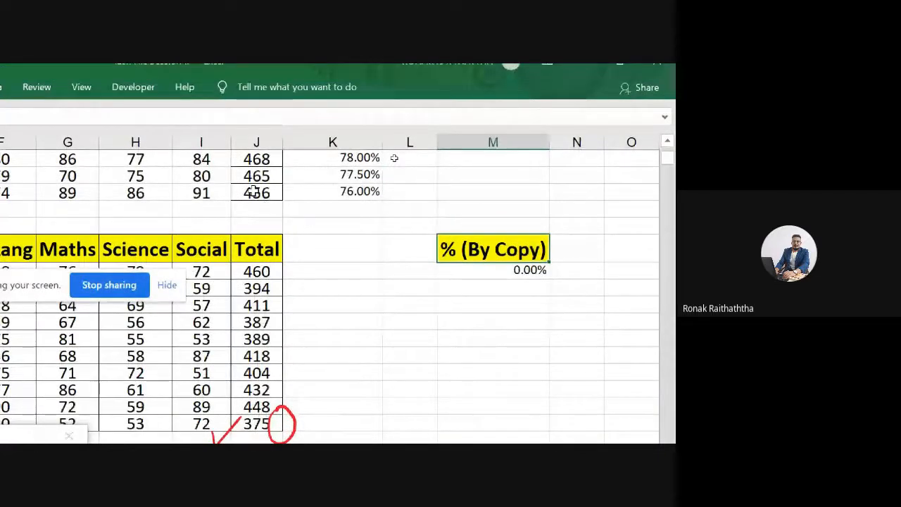
key("F2")
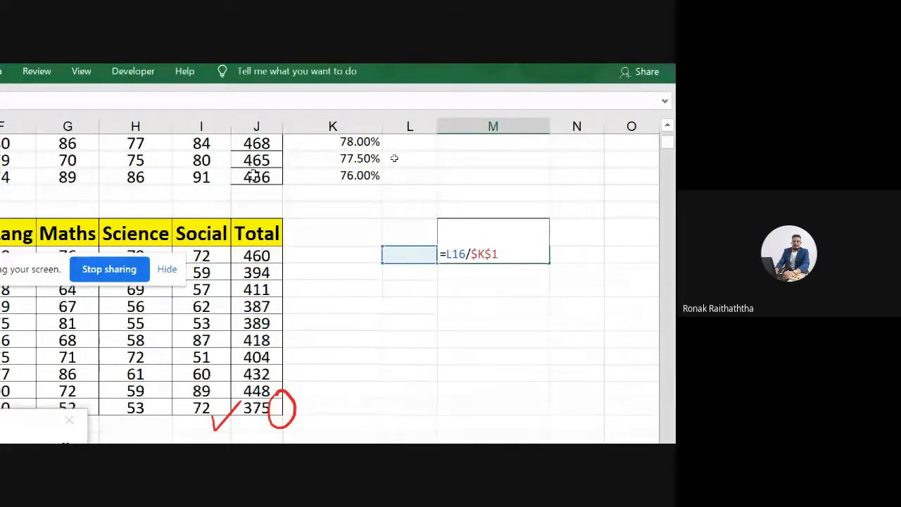
key("Return")
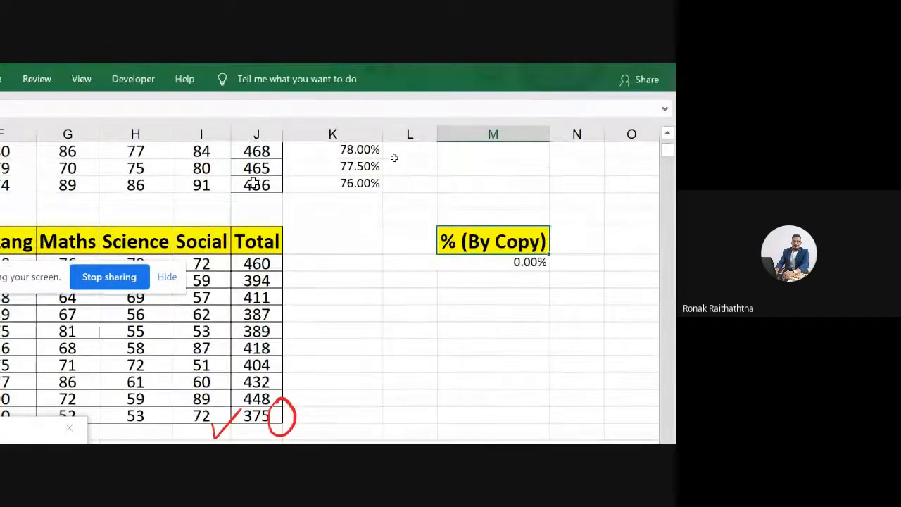
- Lock column J in K12's formula with the mixed reference $J12, and copy the formula into M16, checking its references
key("Up")
key("Left")
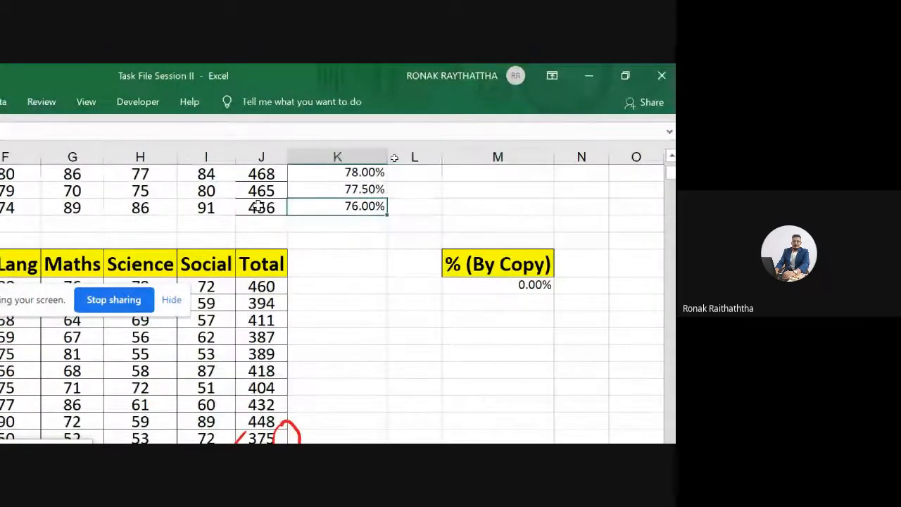
key("F2")
key("Left")
key("Left")
key("Left")
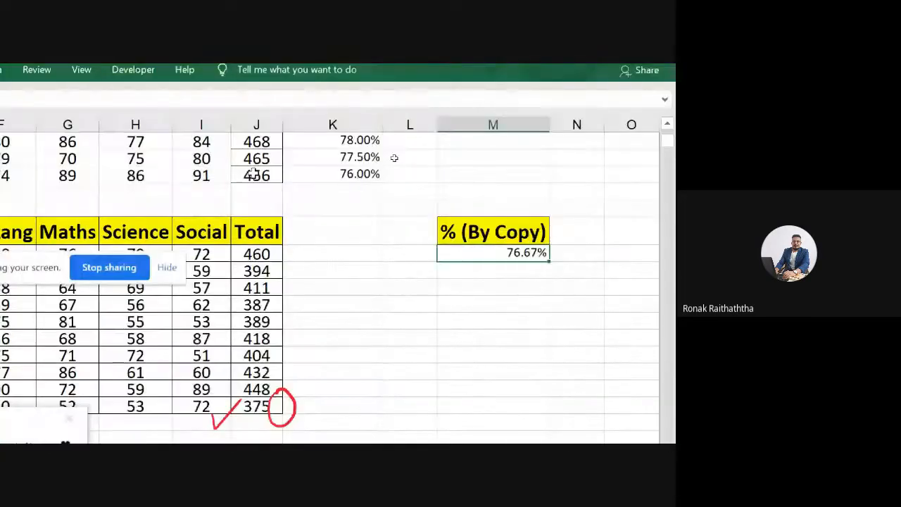
key("F2")
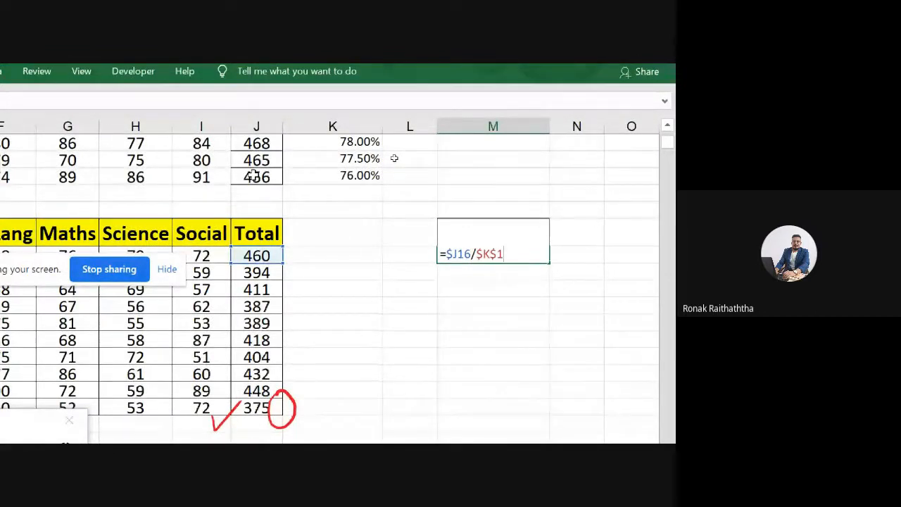
key("Return")
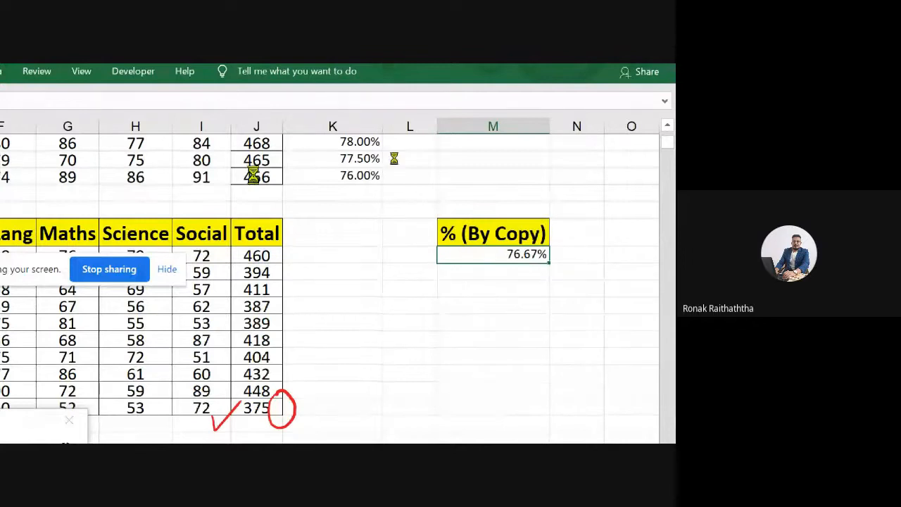
- Copy the percentage formula from M16 into M17:M25 and check the references of the formula in M17
key("shift+Down")
key("shift+Down")
key("shift+Down")
key("shift+Down")
key("shift+Down")
key("shift+Down")
key("shift+Down")
key("shift+Down")
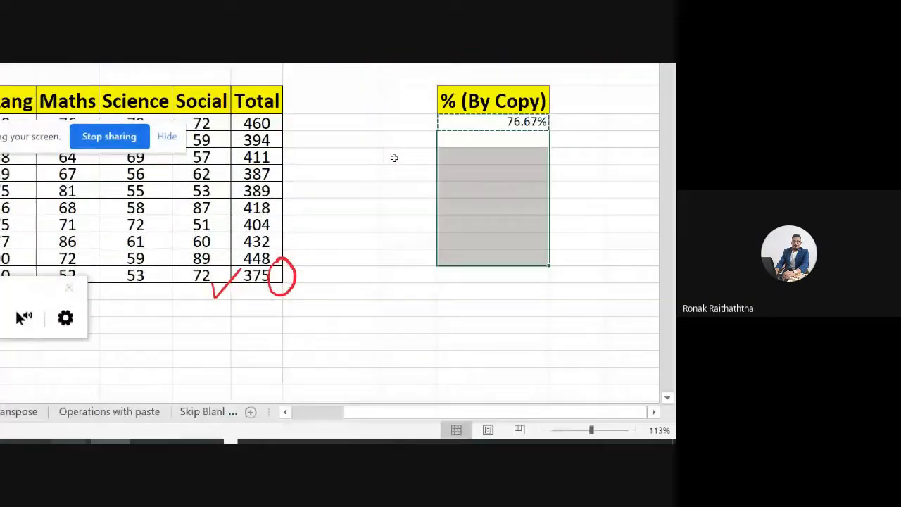
key("ctrl+v")
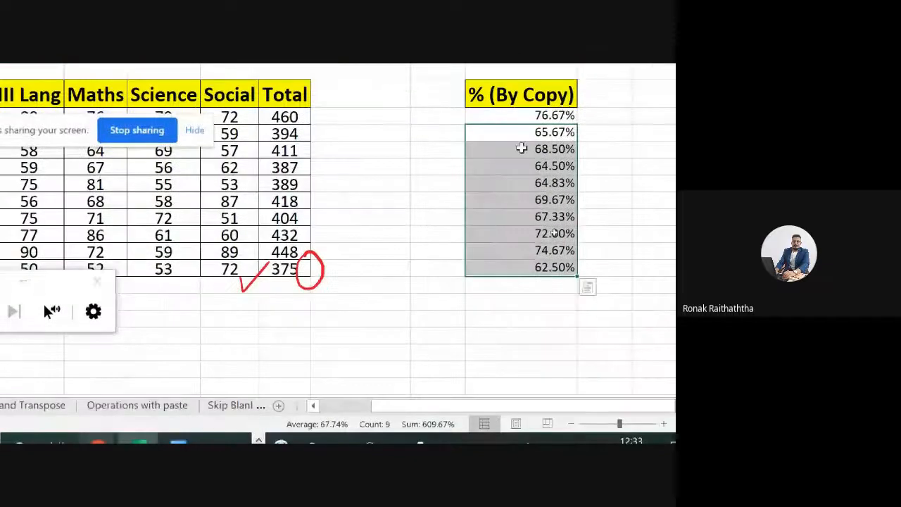
double_click(517, 130)
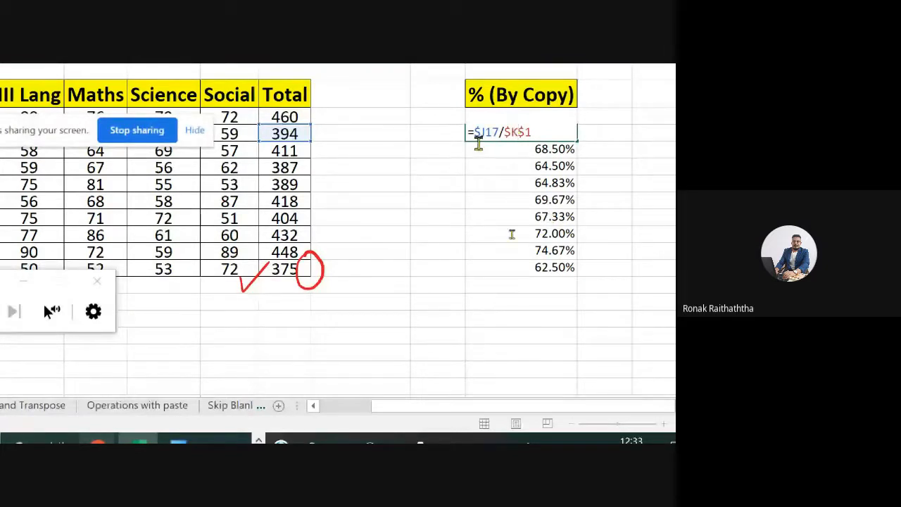
key("ctrl+Return")
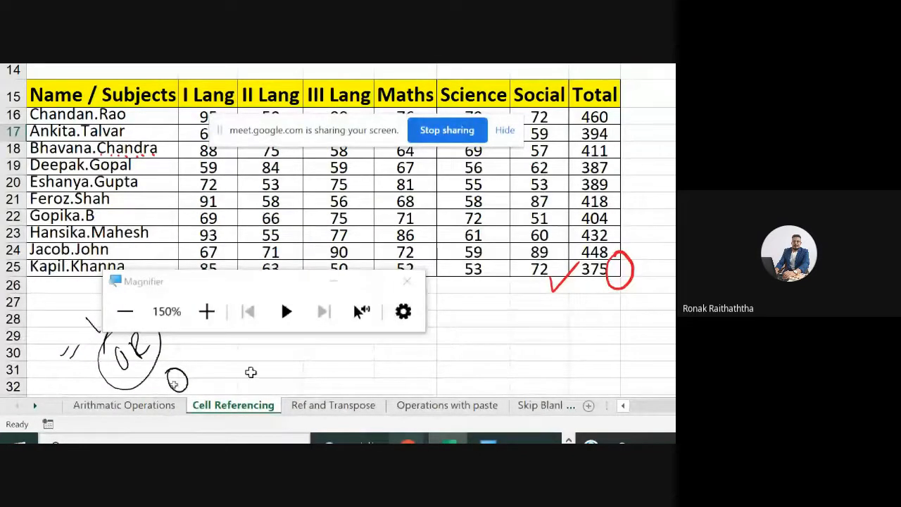
- Open the Ref and Transpose sheet, reduce the screen magnification to 100%, and select the Roll No heading in A2
left_click(334, 411)
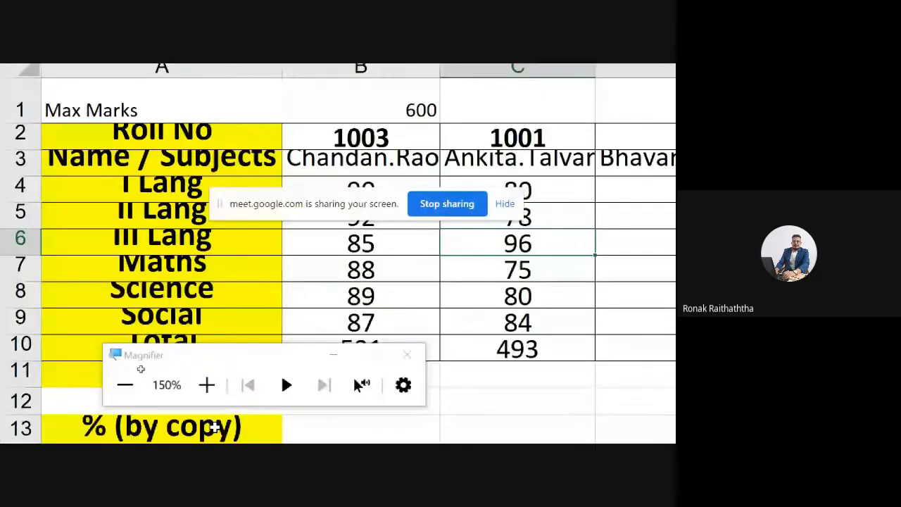
left_click(125, 311)
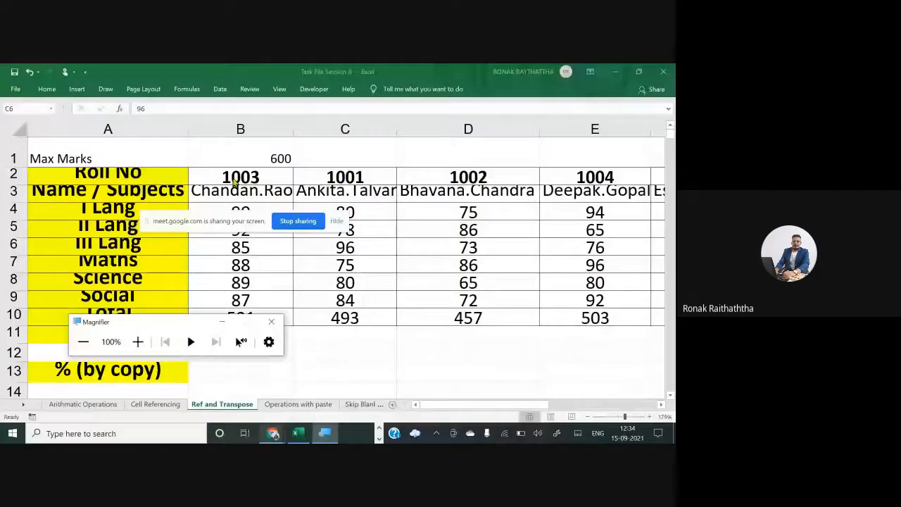
left_click(155, 178)
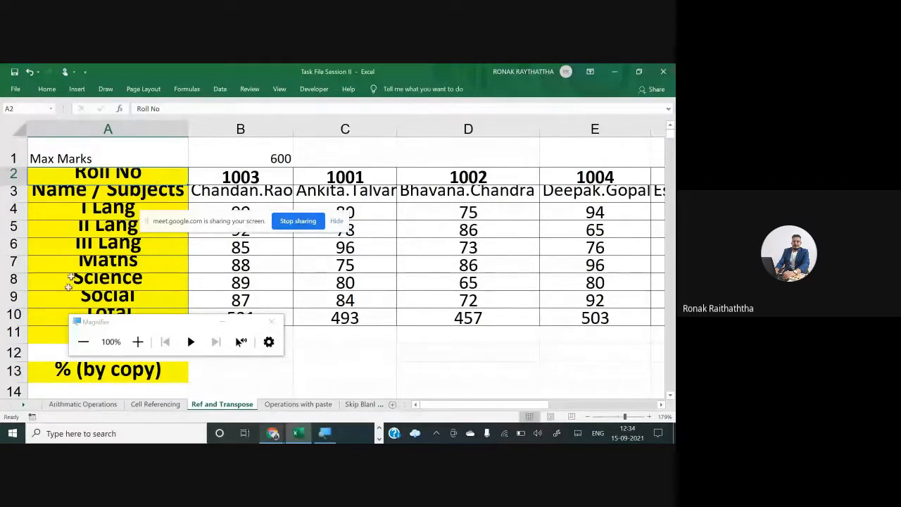
- Compare the marks table C2:J12 on the Cell Referencing sheet with the table A2:K10 on the Ref and Transpose sheet
left_click(166, 407)
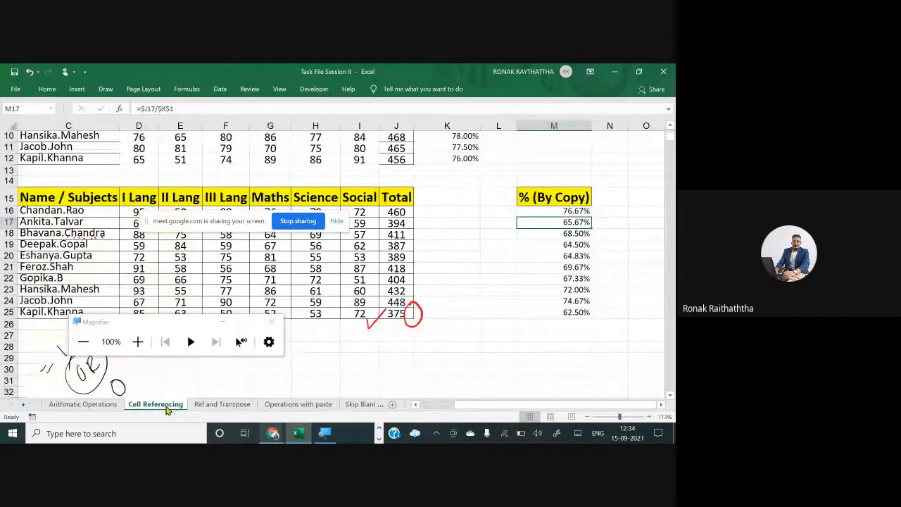
scroll(125, 240, "up", 3)
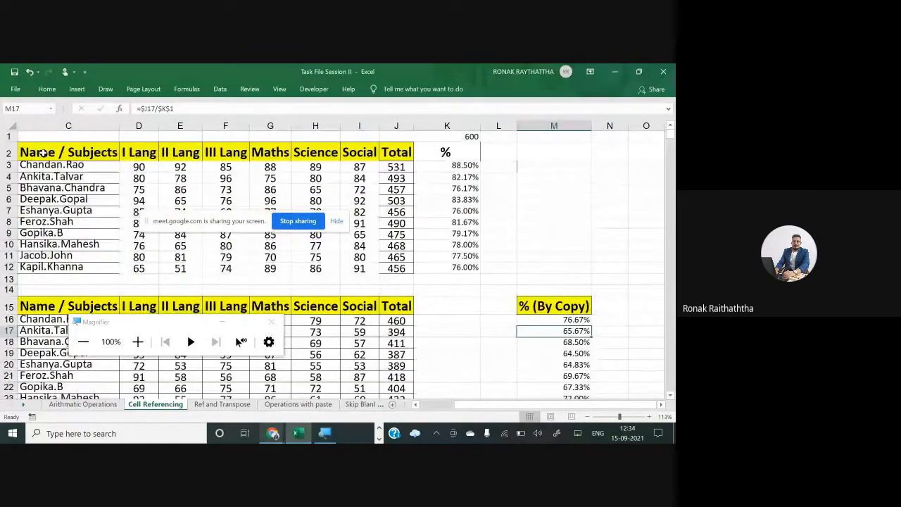
left_click_drag(43, 152, 405, 269)
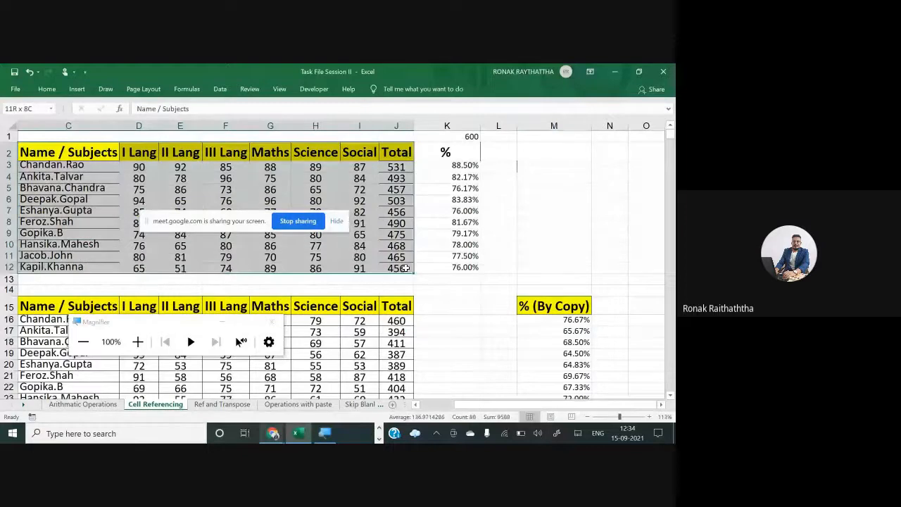
left_click(206, 405)
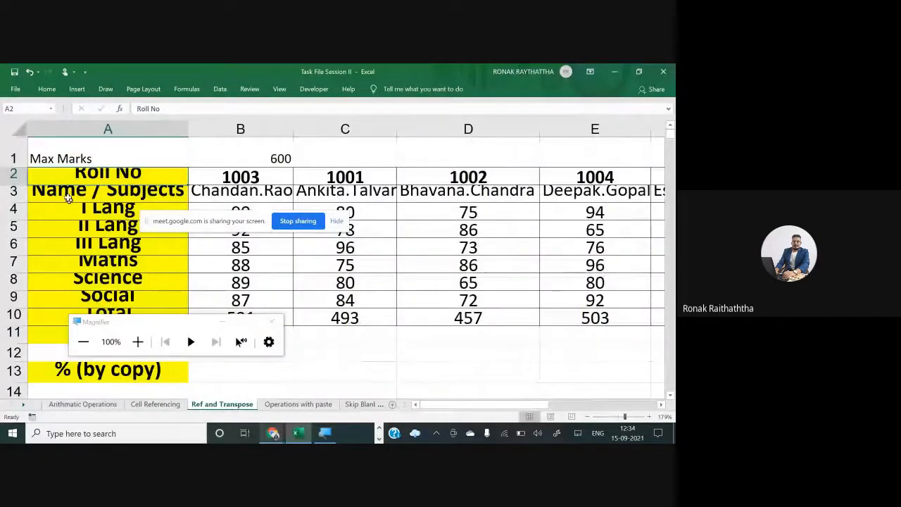
left_click_drag(153, 233, 171, 239)
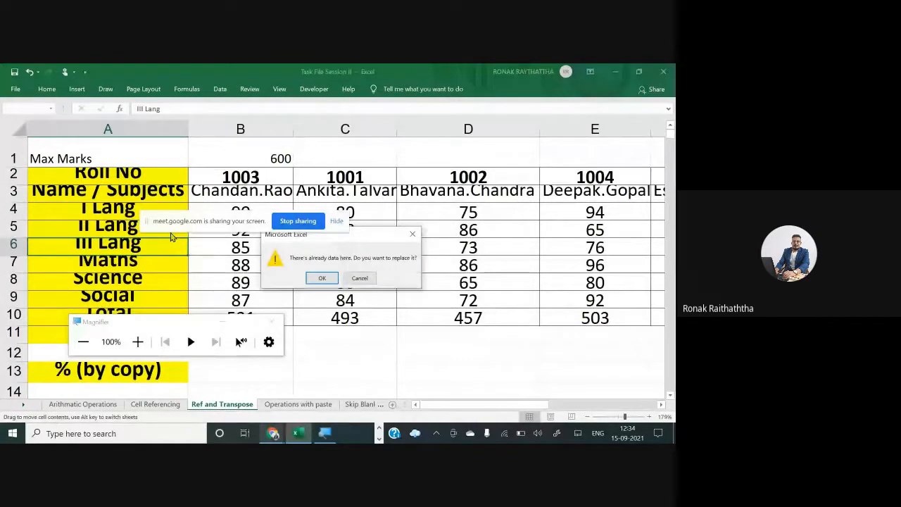
key("Escape")
left_click_drag(116, 179, 499, 315)
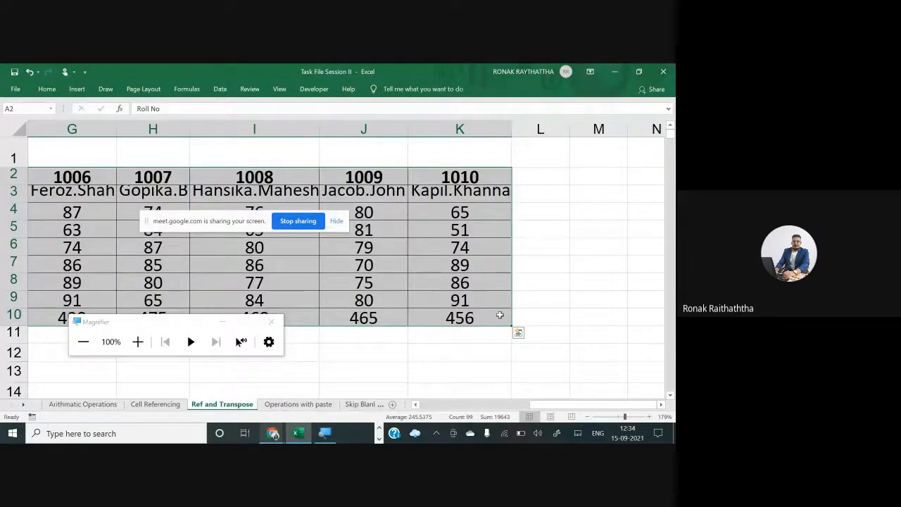
- Switch to the Google Meet call, open the in-call messages to read replies, and return to the Excel workbook
key("alt+Tab")
key("alt+Tab")
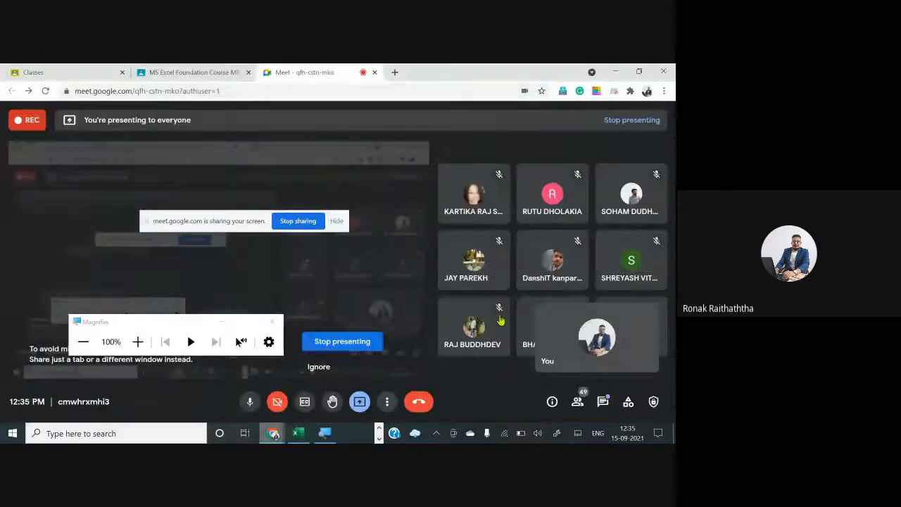
left_click(604, 403)
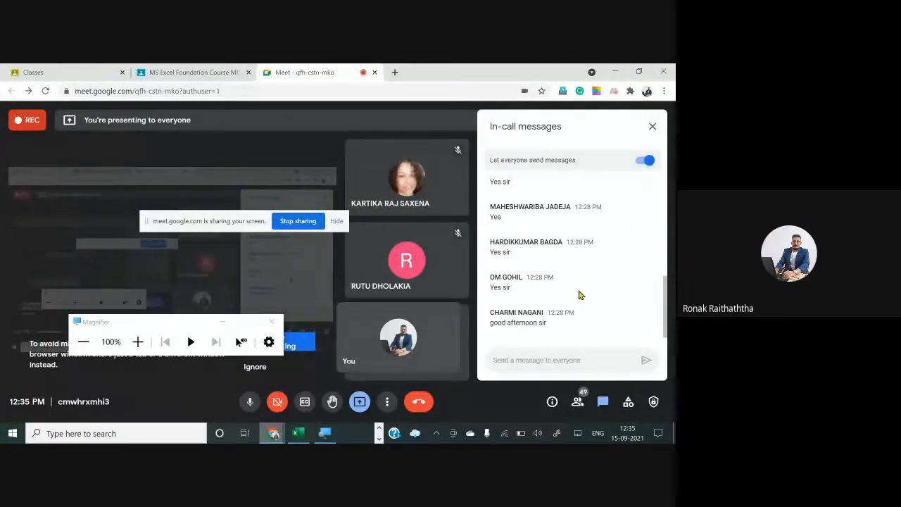
key("alt+Tab")
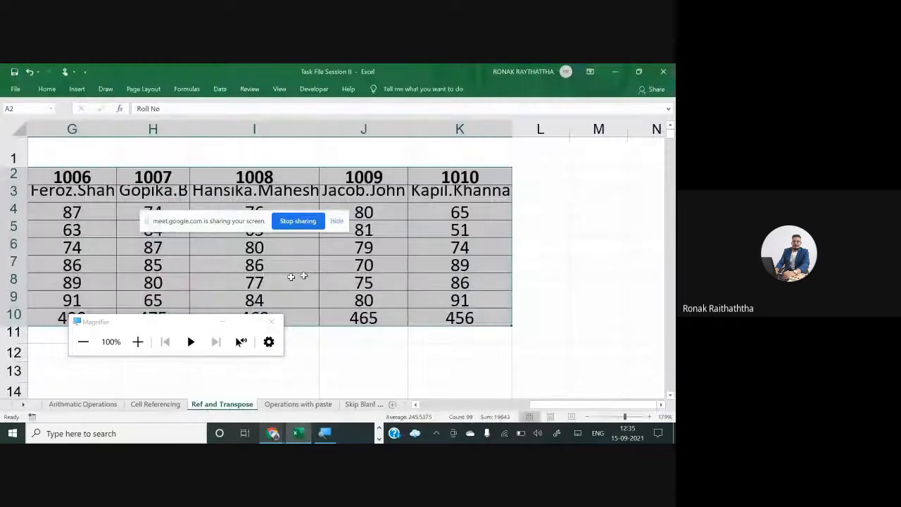
- Highlight C2:J12 on the Cell Referencing sheet, and on Ref and Transpose highlight the student records in columns B, C and D to compare orientation
left_click(155, 404)
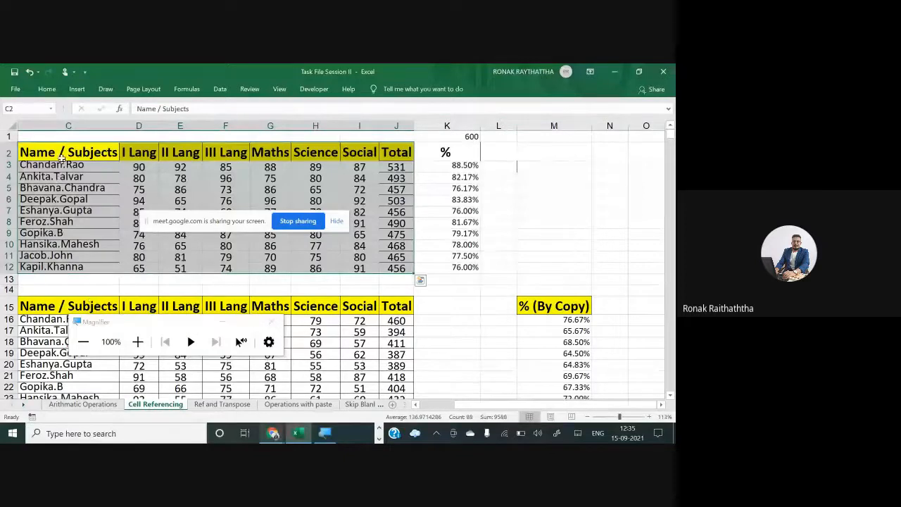
left_click_drag(62, 153, 398, 267)
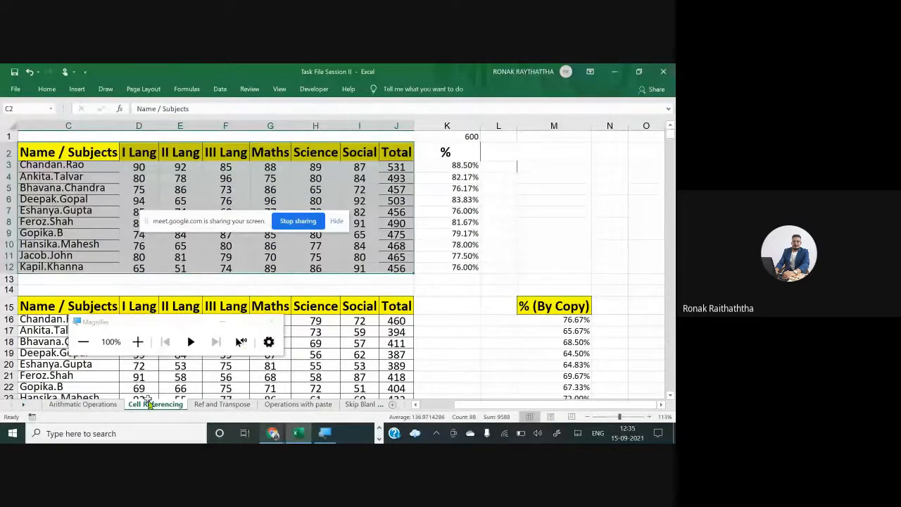
left_click(210, 407)
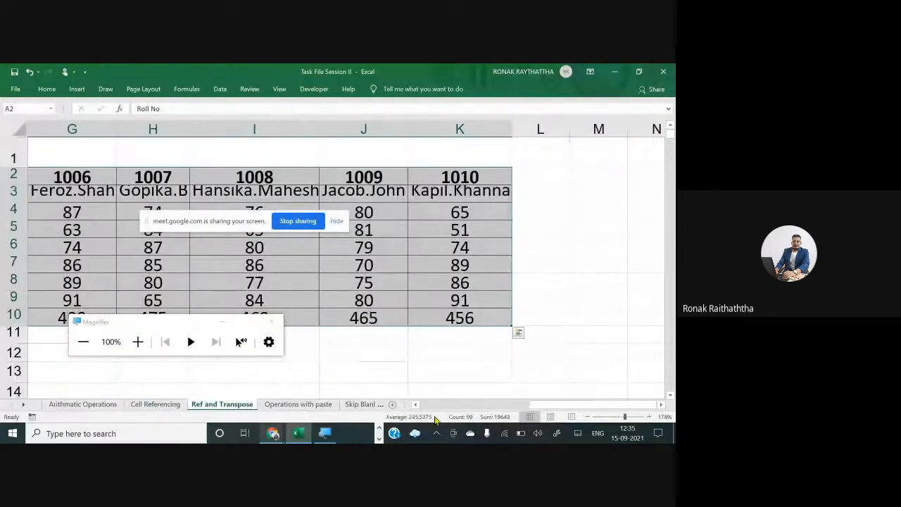
left_click_drag(535, 406, 426, 407)
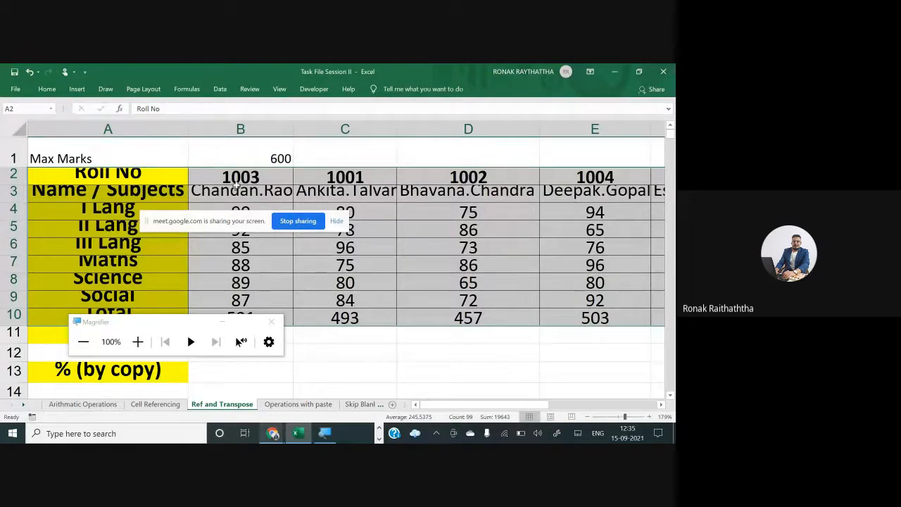
left_click_drag(240, 177, 250, 317)
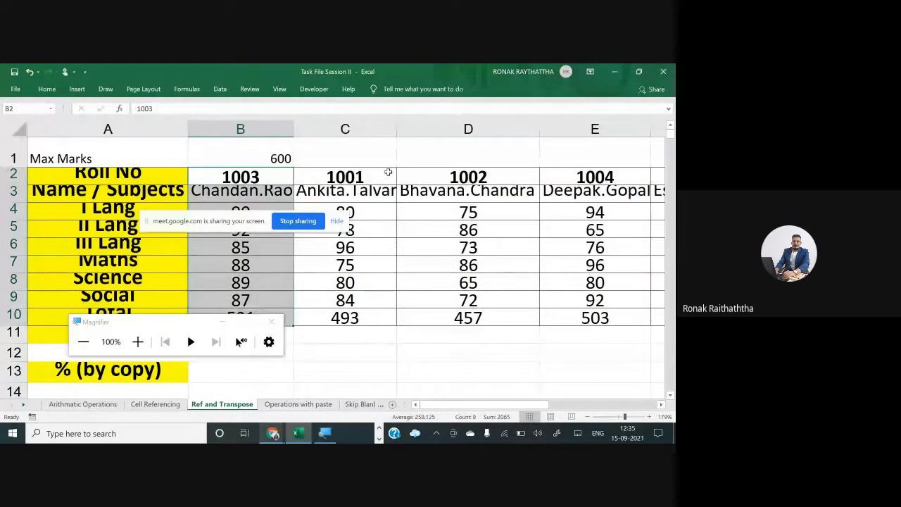
left_click_drag(387, 172, 388, 300)
left_click_drag(448, 178, 467, 318)
- Read the newest in-call message in Google Meet and switch back to the Excel workbook
key("alt+Tab")
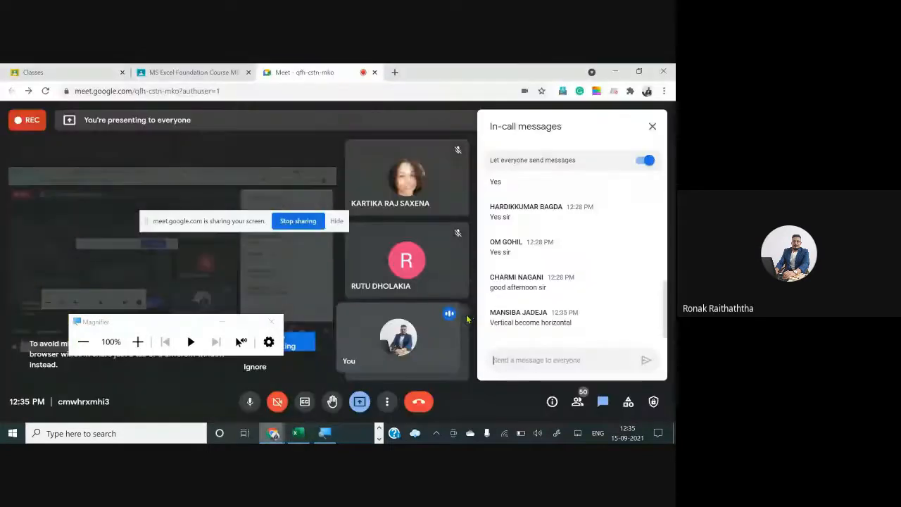
left_click(522, 343)
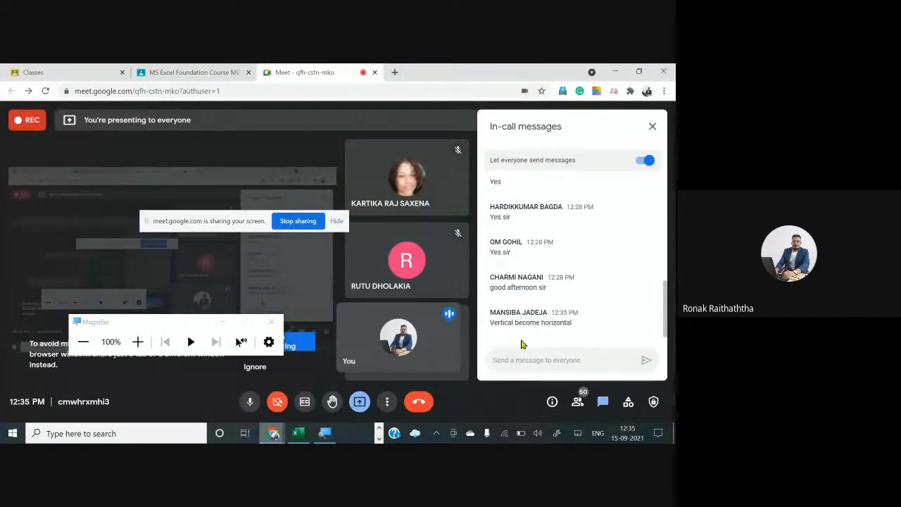
key("alt+Tab")
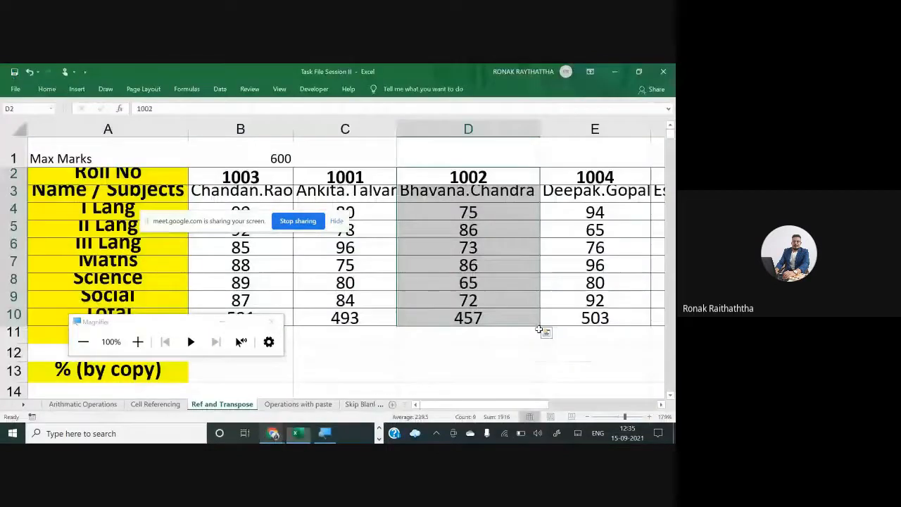
- Examine the table headings on the Ref and Transpose sheet against the source table on the Cell Referencing sheet
left_click(563, 275)
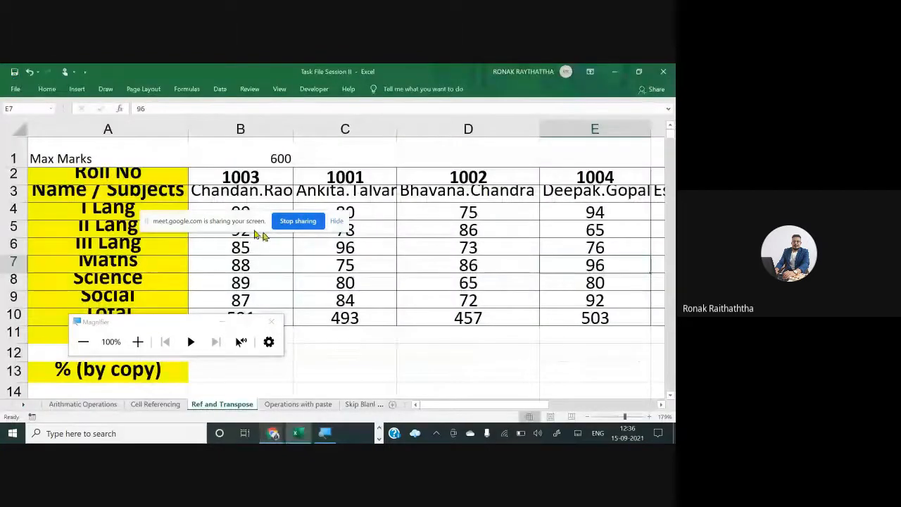
left_click(160, 178)
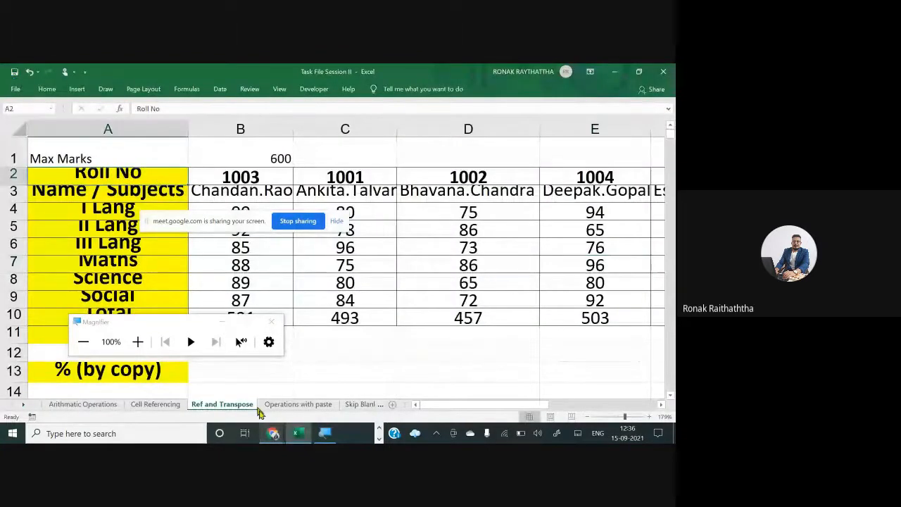
left_click(180, 405)
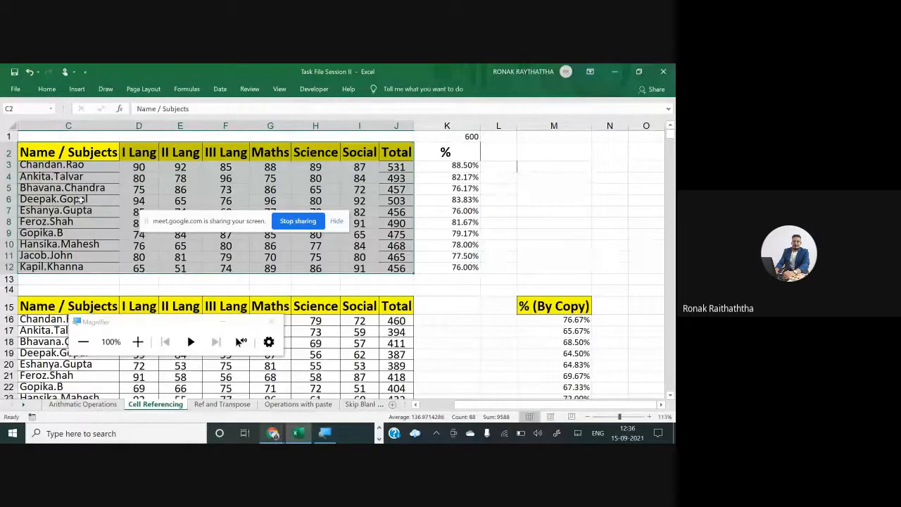
- Clear the contents of the table A2:K10 on the Ref and Transpose sheet, keeping its borders and fill
left_click(224, 405)
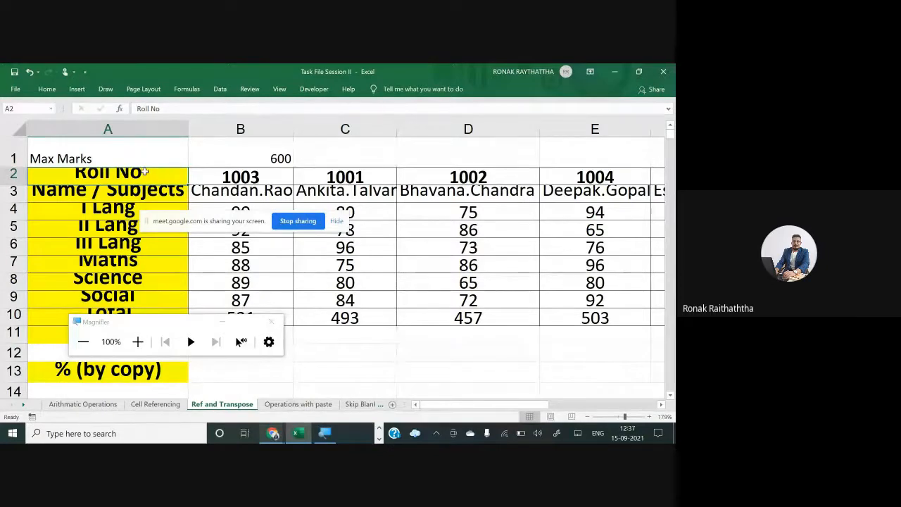
left_click_drag(144, 172, 543, 308)
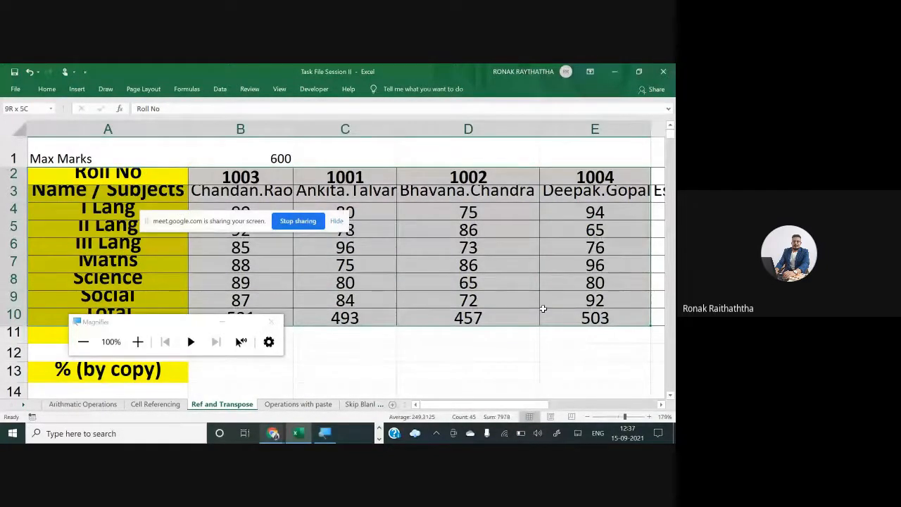
left_click_drag(542, 308, 483, 321)
scroll(483, 318, "left", 5)
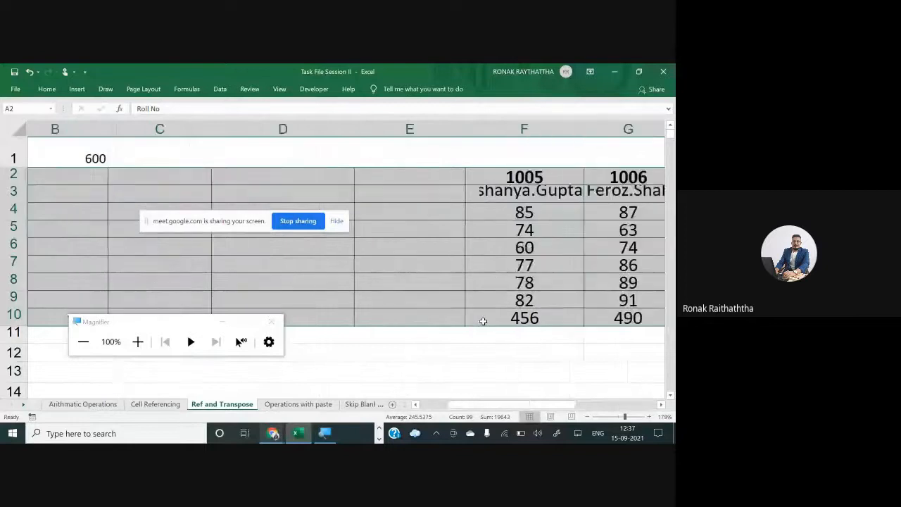
left_click(131, 269)
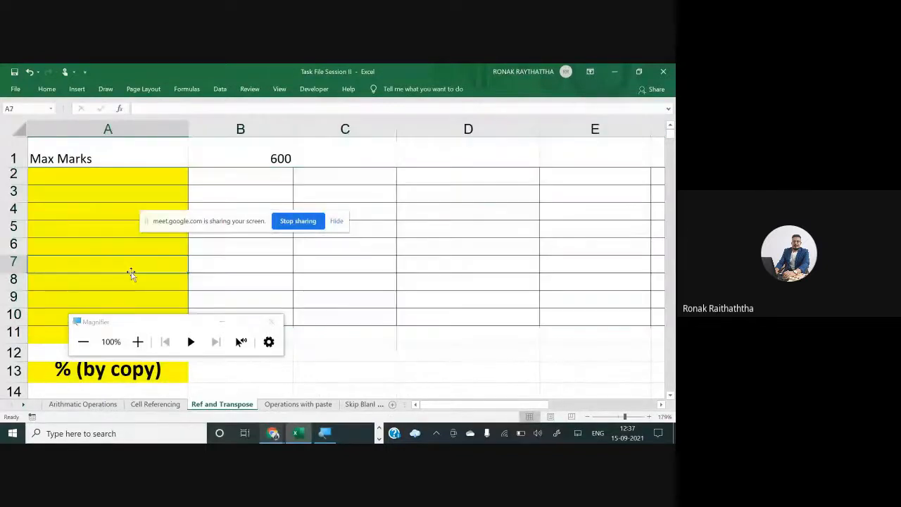
- Copy the marks table C2:J12 on the Cell Referencing sheet, from the Name / Subjects heading through the Total column
left_click(141, 406)
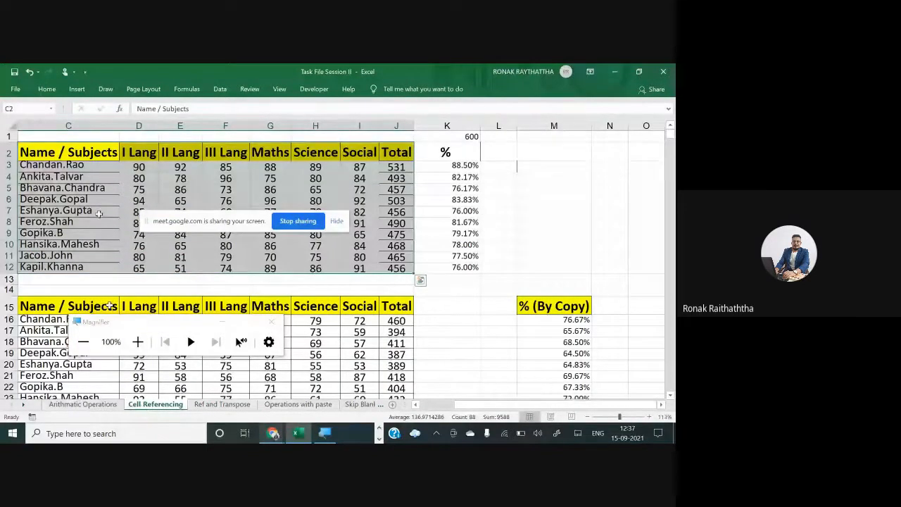
left_click(42, 165)
left_click(41, 153)
left_click_drag(41, 153, 397, 268)
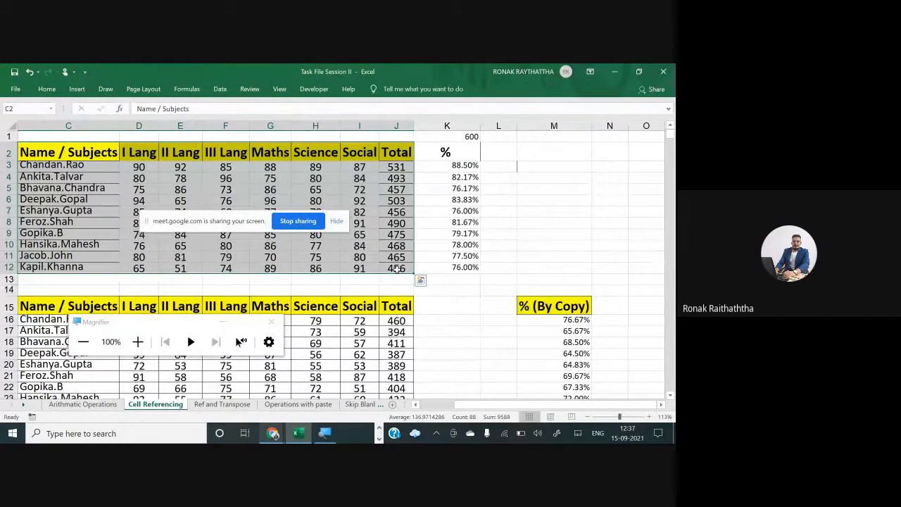
key("ctrl+c")
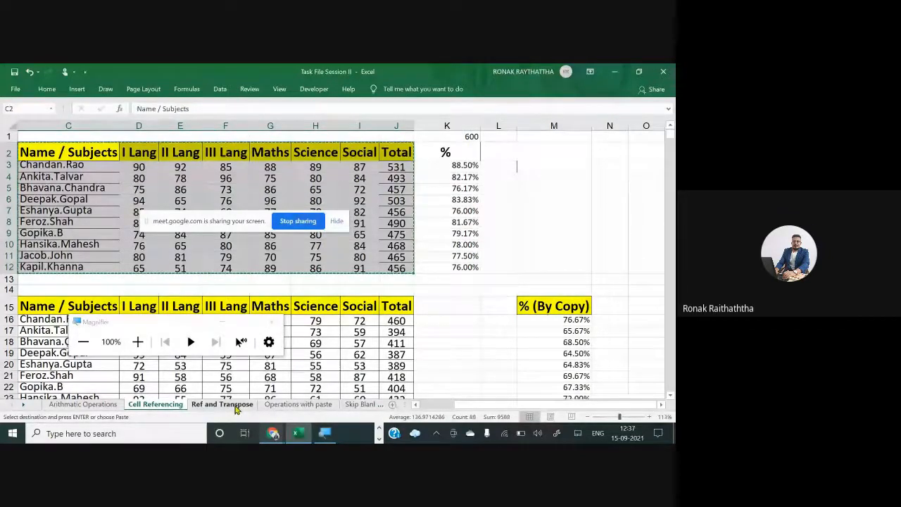
- Paste the copied marks table at A2 on the Ref and Transpose sheet using Paste Special with All and Transpose
left_click(237, 406)
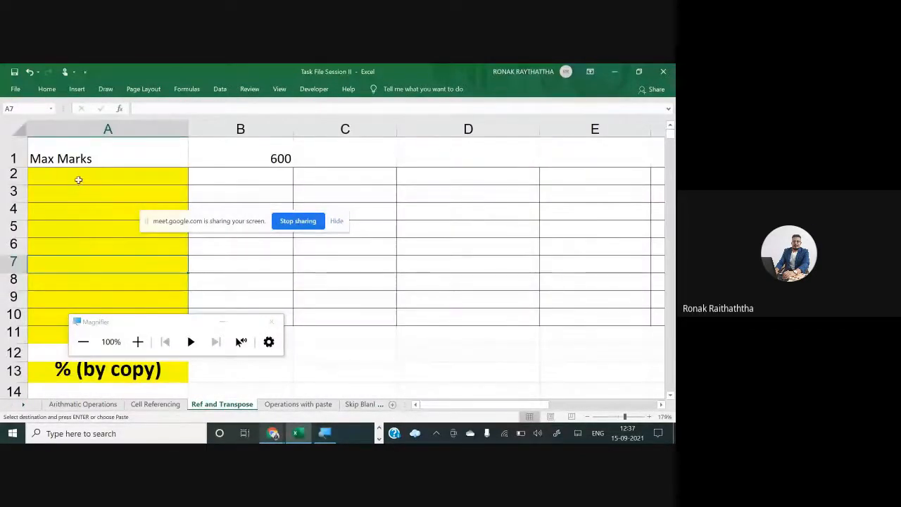
left_click(78, 179)
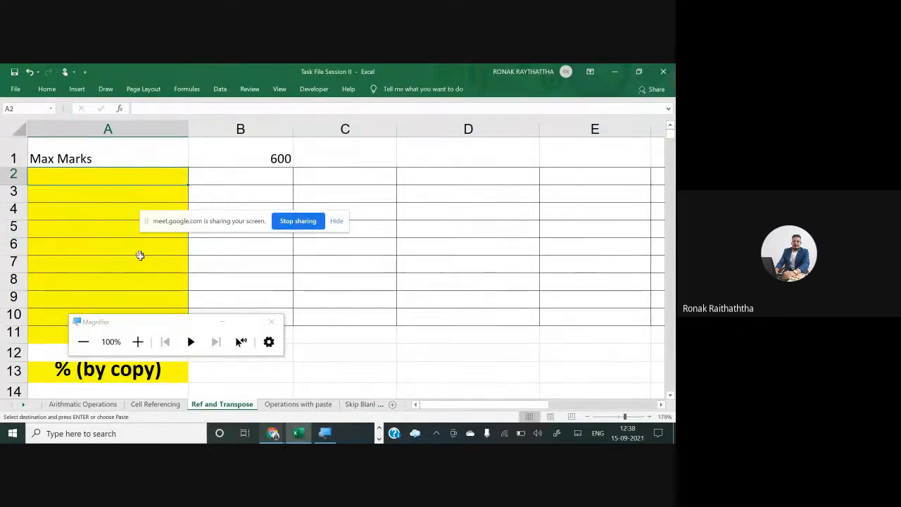
left_click(138, 342)
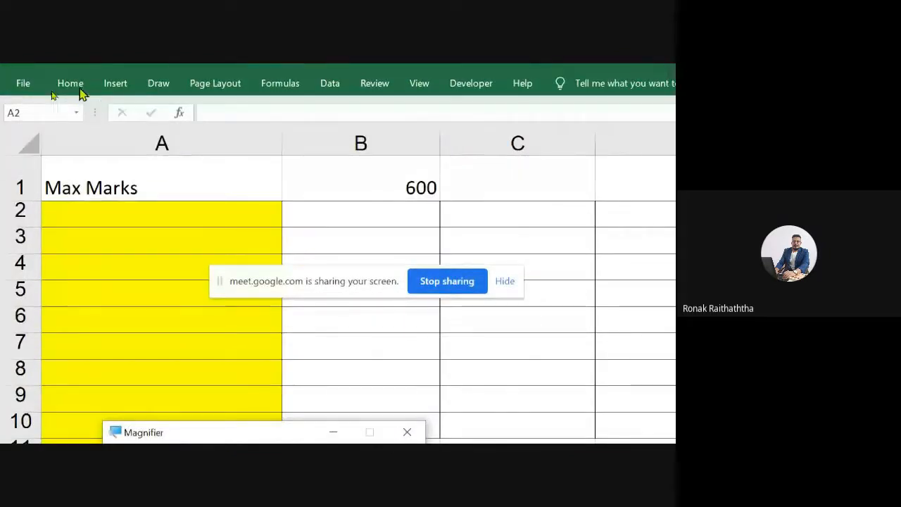
left_click(71, 85)
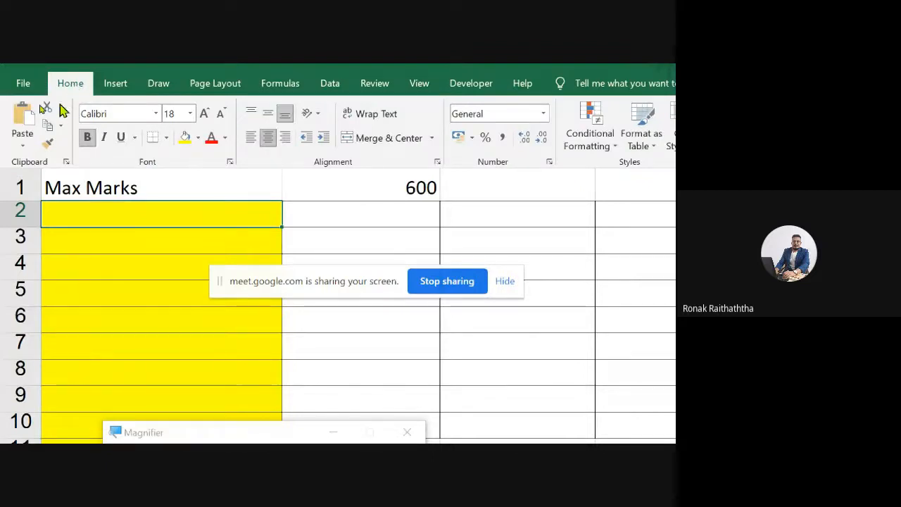
left_click(22, 145)
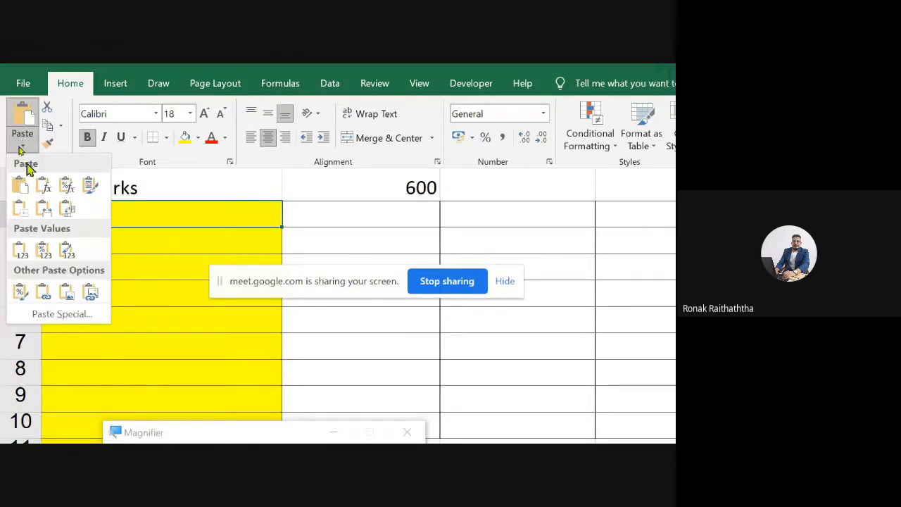
left_click(62, 314)
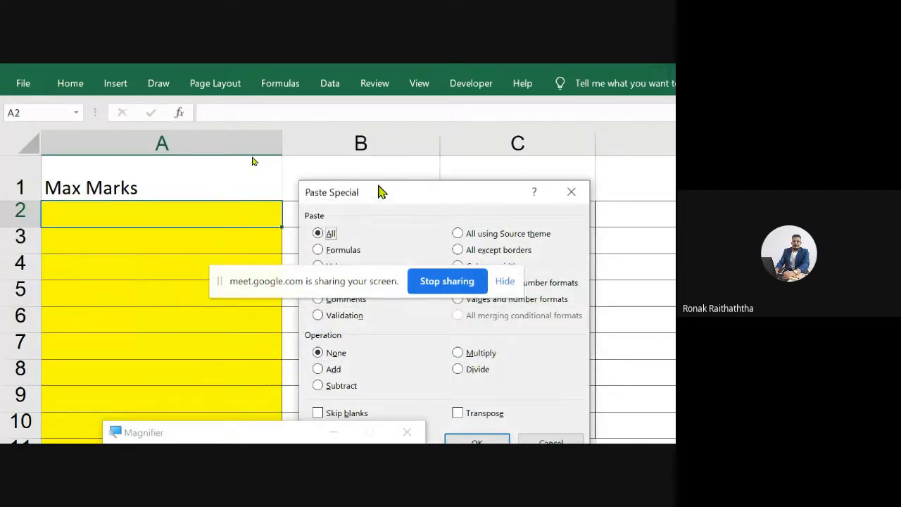
left_click_drag(381, 191, 336, 133)
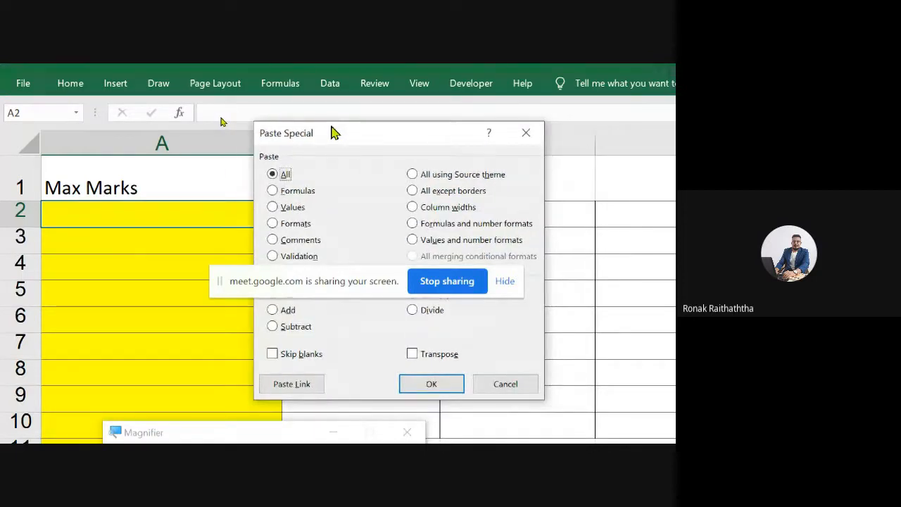
left_click(412, 355)
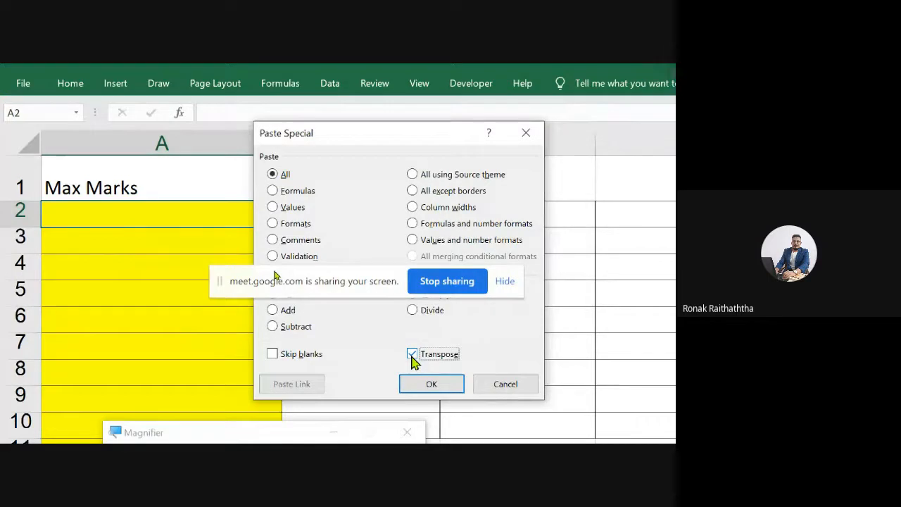
left_click(431, 386)
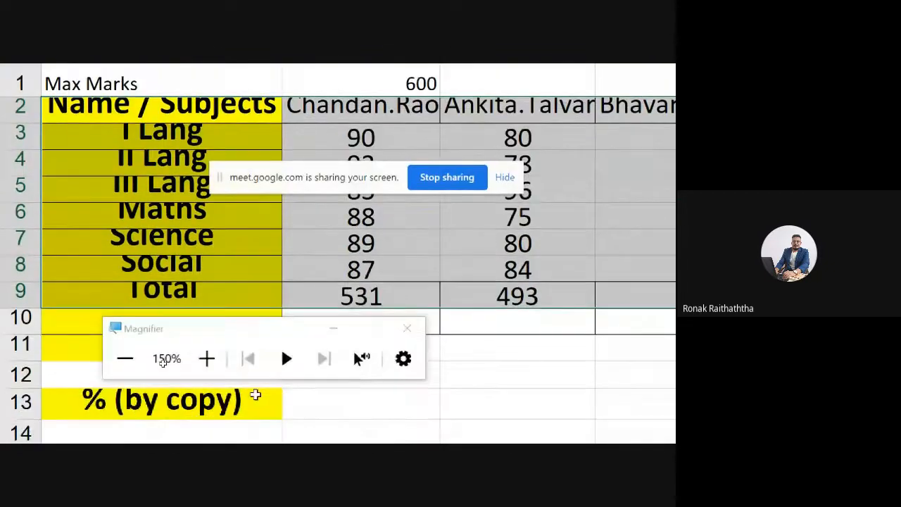
left_click(125, 359)
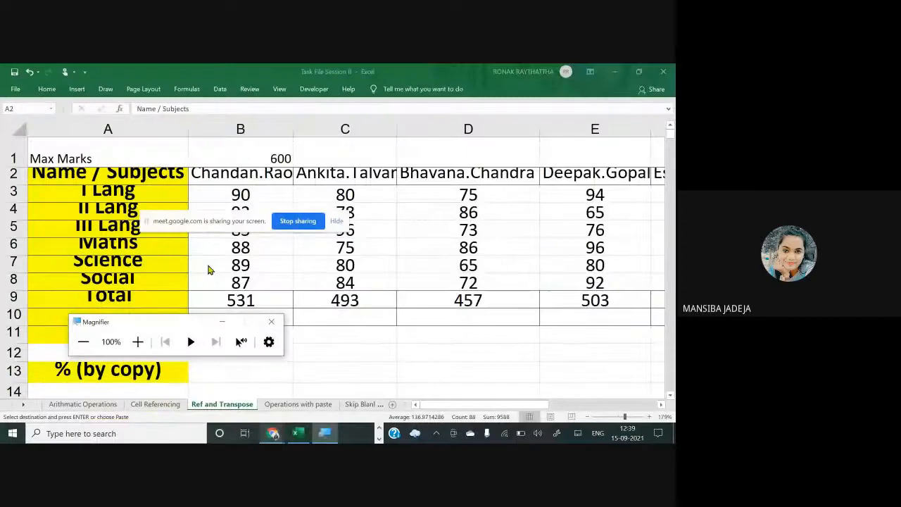
- Read the newest in-call messages in Google Meet, return to the Excel workbook and look over the rows below the transposed table
key("alt+Tab")
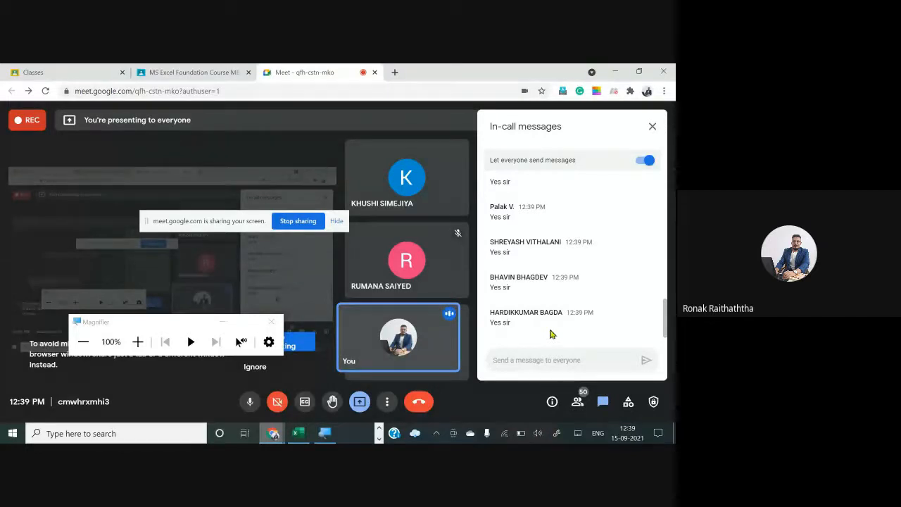
key("alt+Tab")
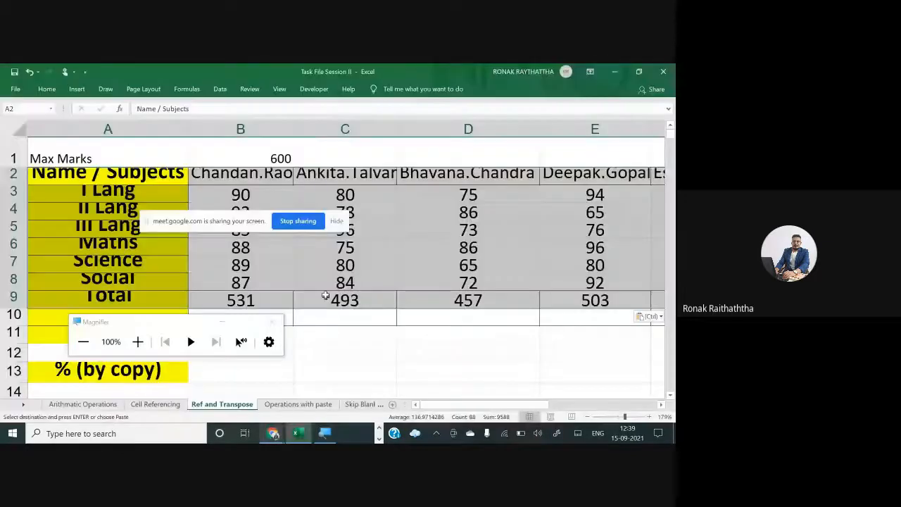
scroll(338, 284, "down", 3)
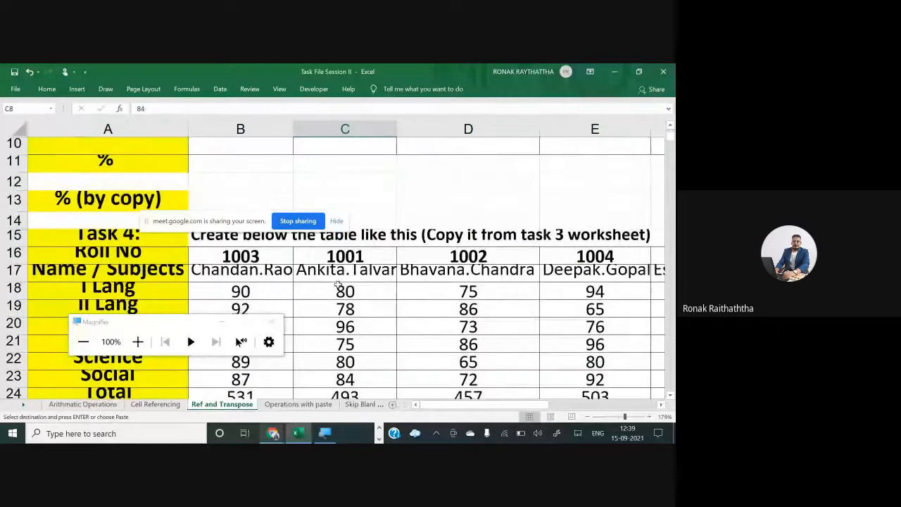
scroll(295, 285, "up", 2)
- Move the screen-sharing notice and the Magnifier window off the subject labels and the first student columns of the table
left_click(235, 267)
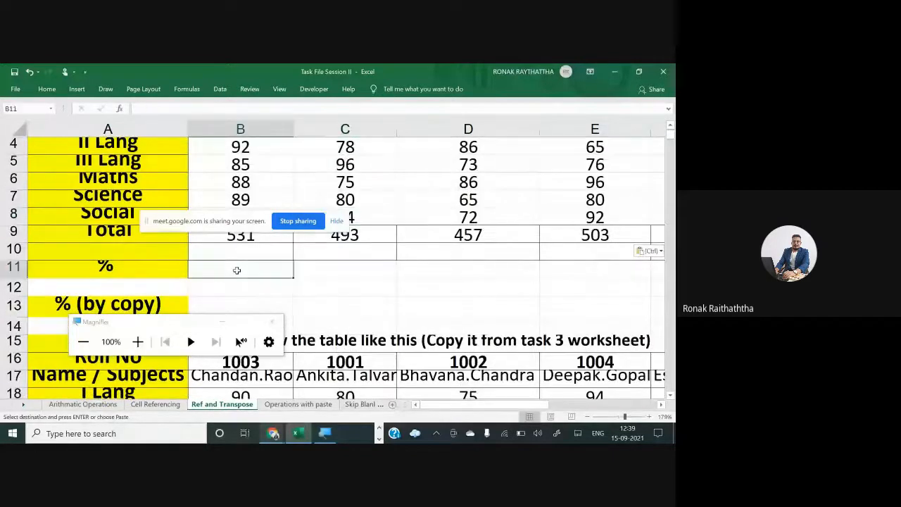
scroll(239, 260, "up", 1)
left_click_drag(233, 214, 565, 133)
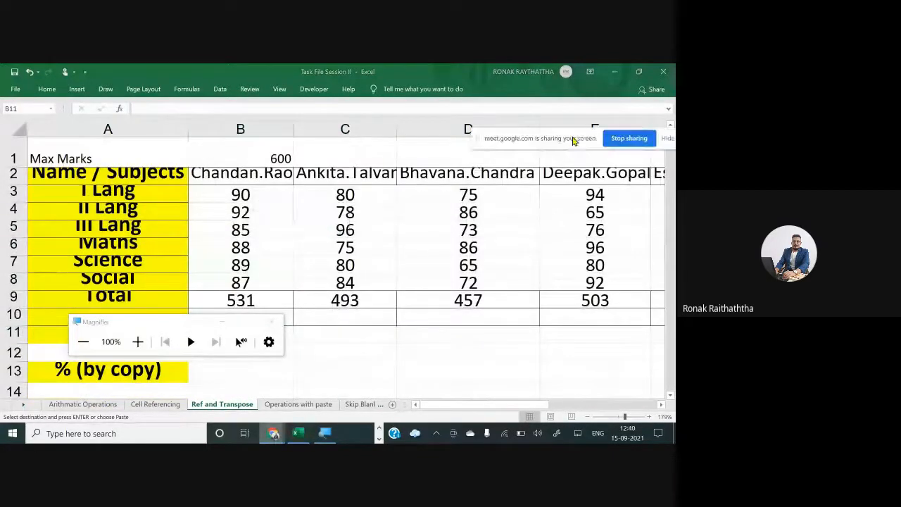
left_click_drag(150, 327, 622, 250)
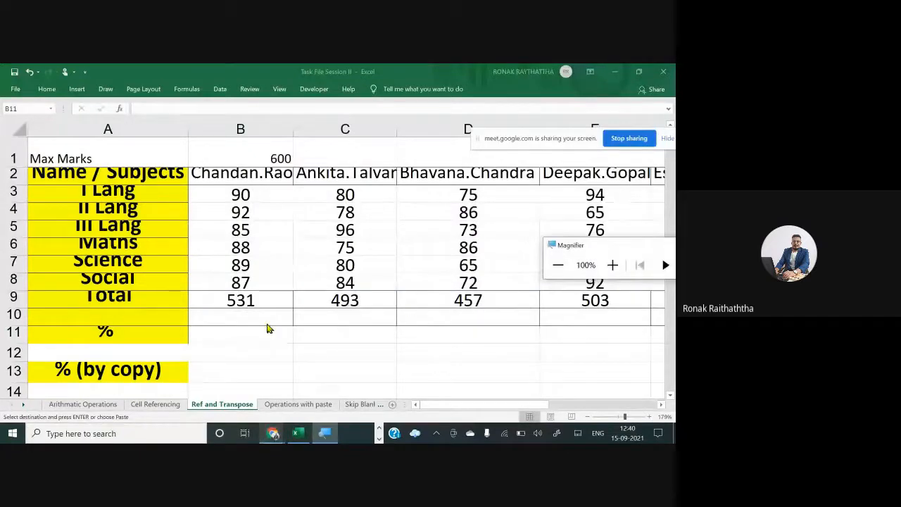
- Increase the height of row 11 so that its % label fits fully
left_click(221, 331)
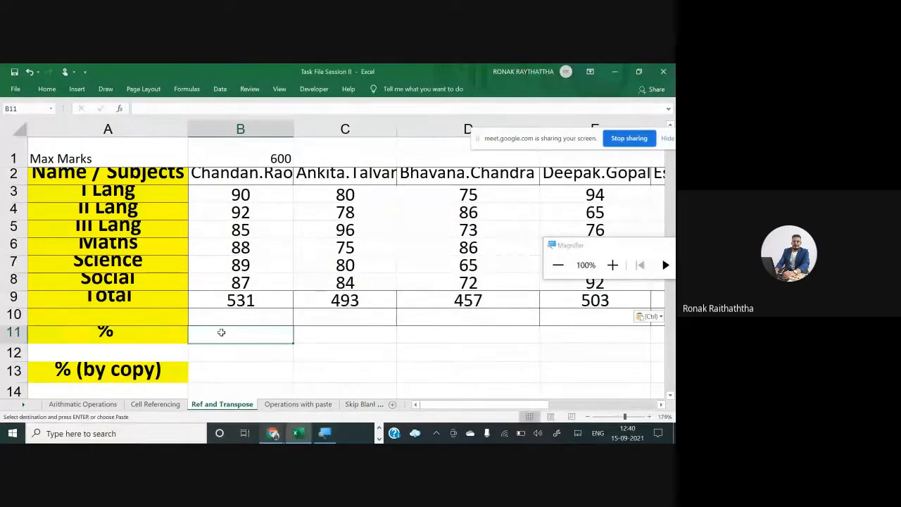
left_click(137, 329)
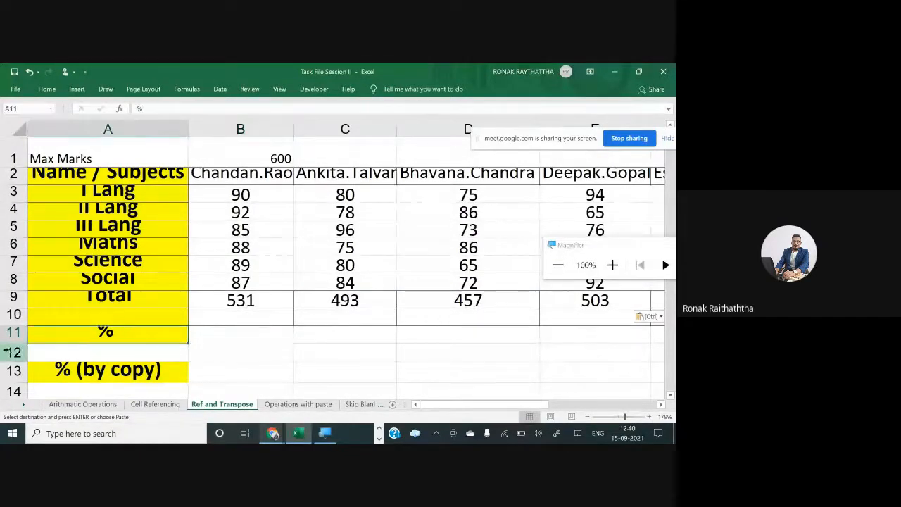
left_click_drag(21, 343, 21, 355)
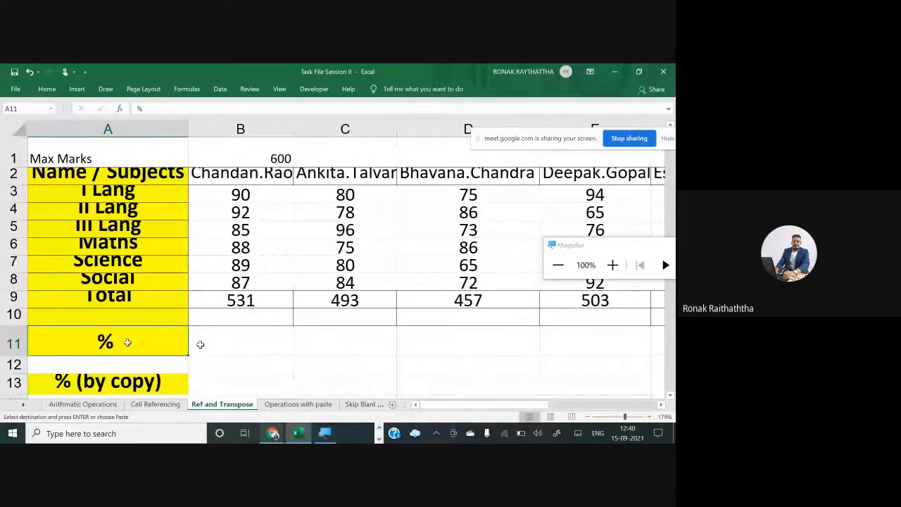
- Enter the percentage formula =B9/B1 in B11, dividing the first student's total by the maximum marks
left_click(209, 342)
left_click(237, 152)
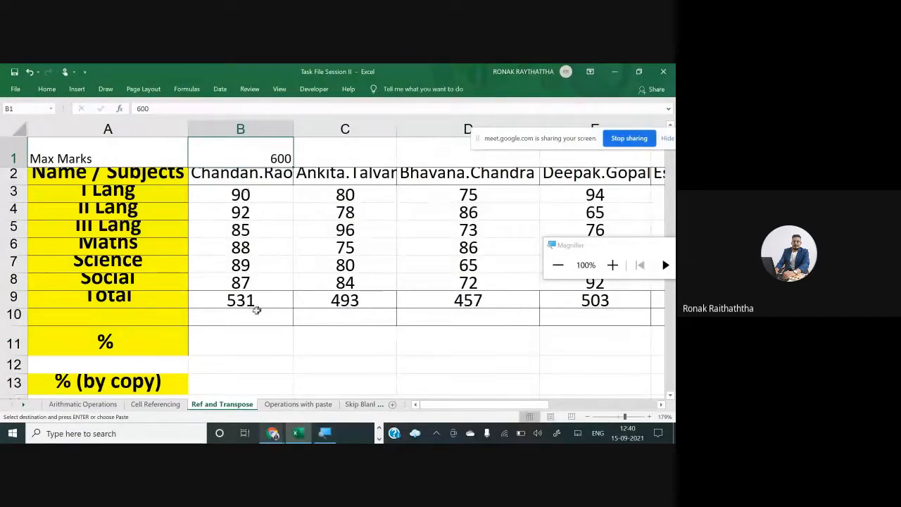
left_click(247, 338)
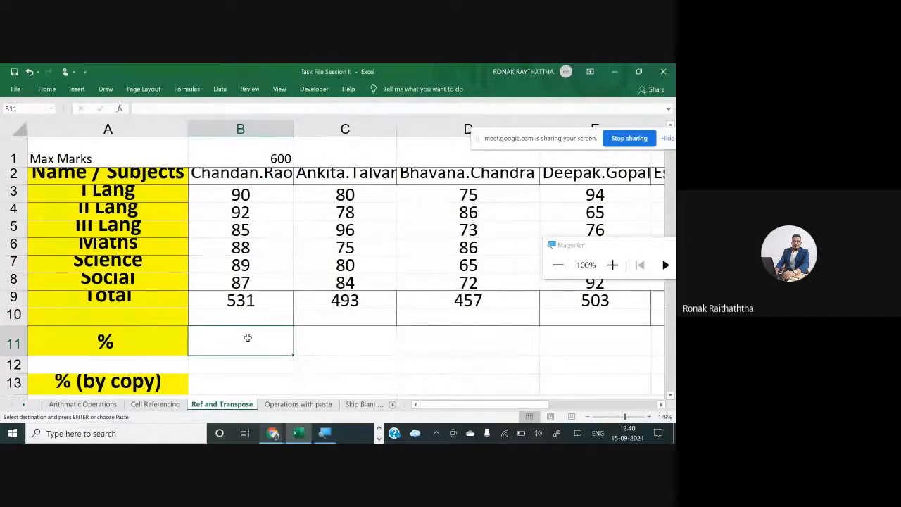
type("=")
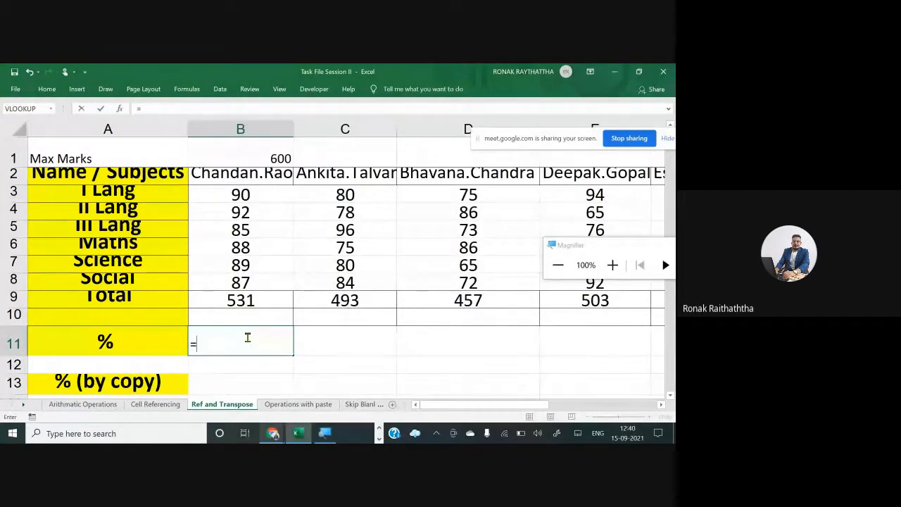
left_click(230, 301)
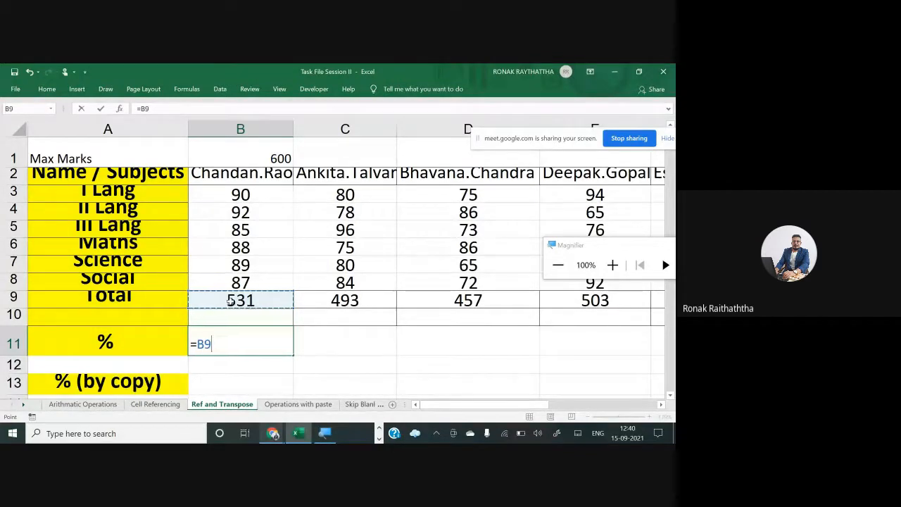
type("/")
left_click(261, 149)
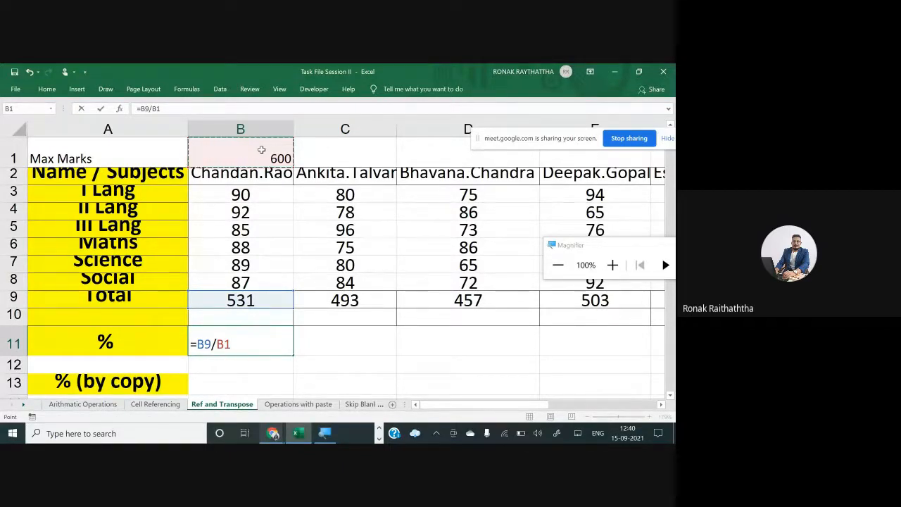
key("Return")
key("Up")
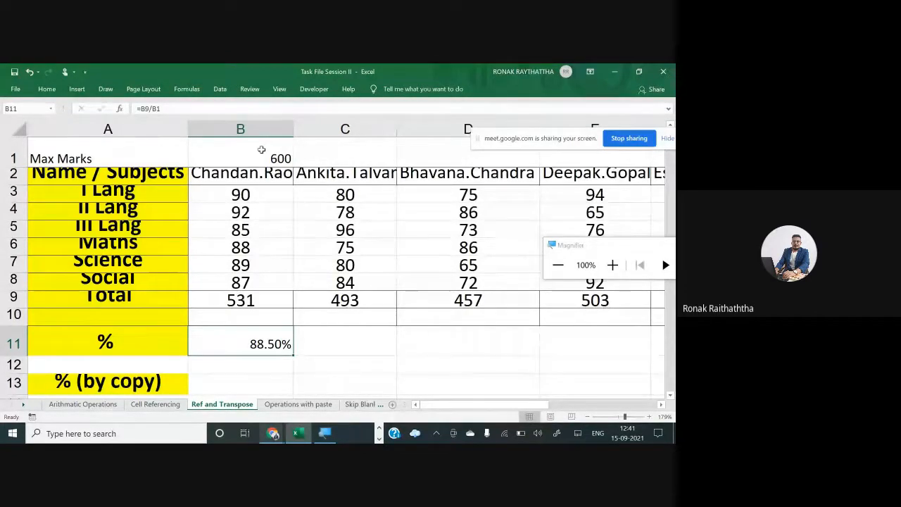
- Fill the percentage formula from B11 right into C11 and inspect the cell references of the copy
key("Right")
key("ctrl+r")
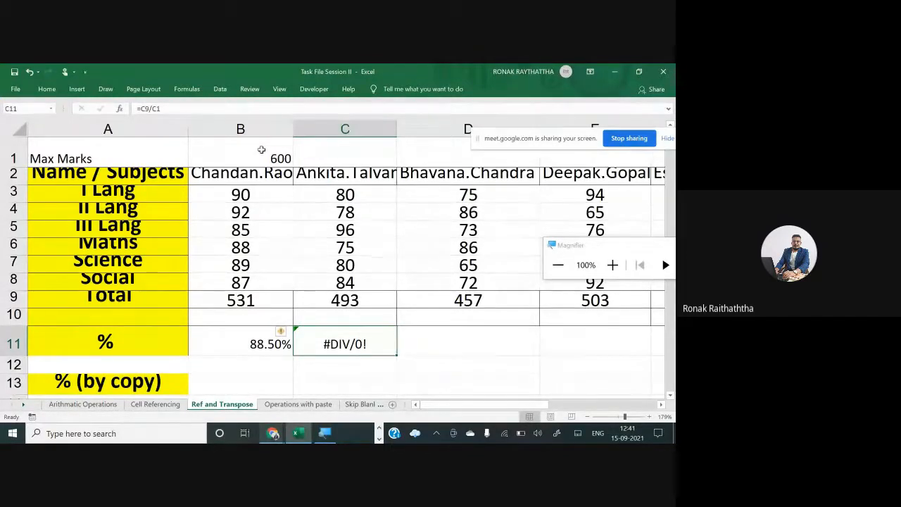
double_click(318, 343)
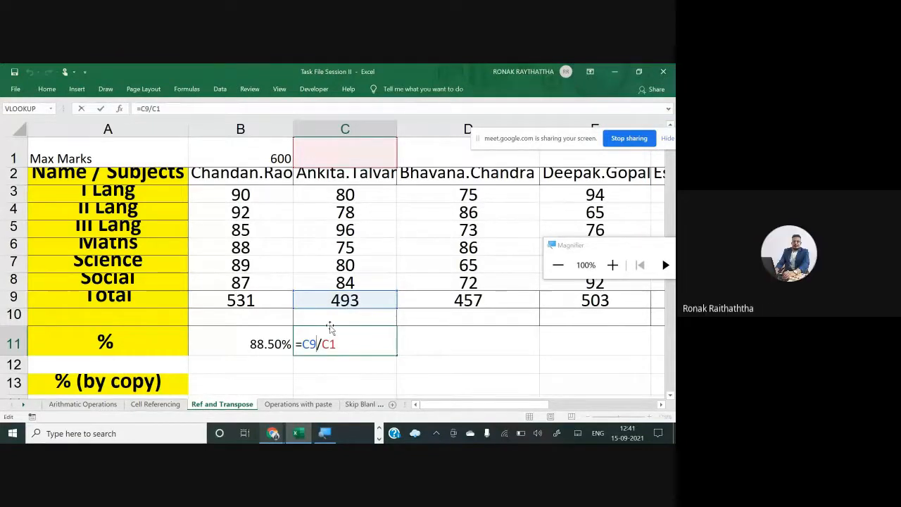
key("ctrl+Return")
- Compare the cell references used by the percentage formulas in B11 and C11
left_click(266, 343)
double_click(266, 343)
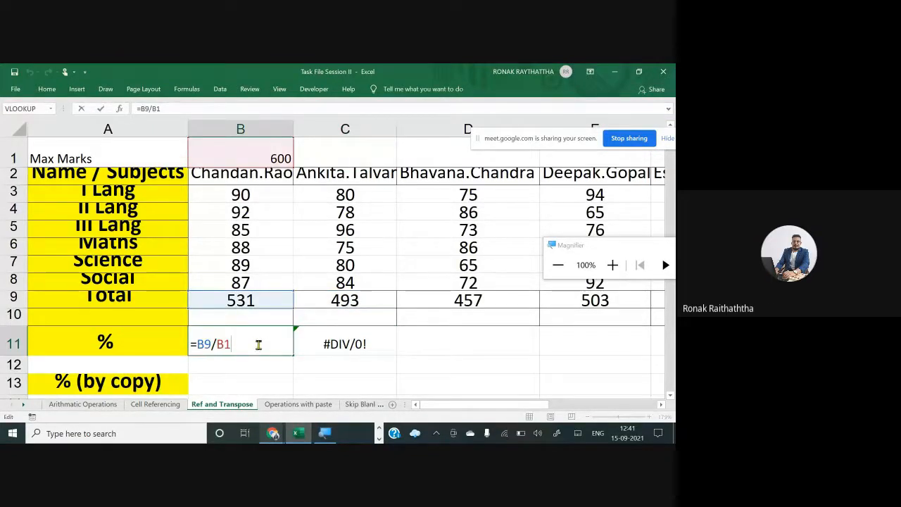
key("Escape")
double_click(258, 344)
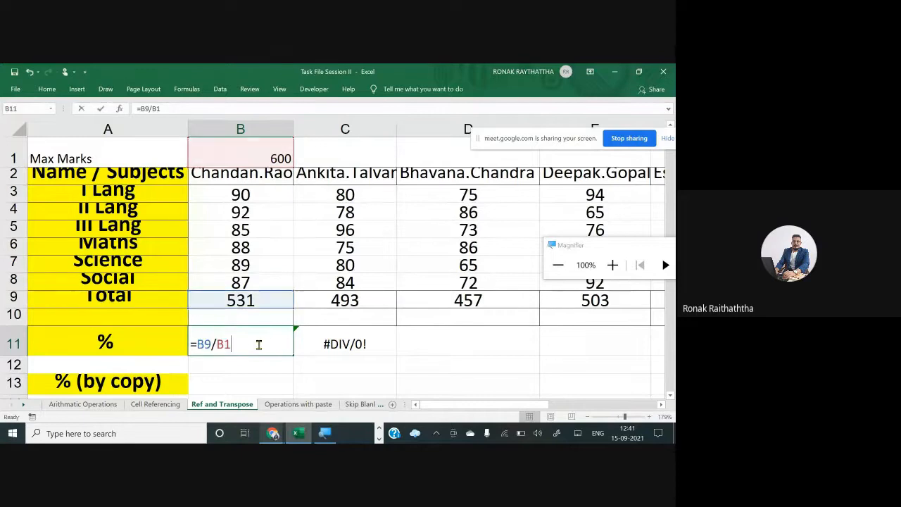
left_click(316, 343)
double_click(318, 343)
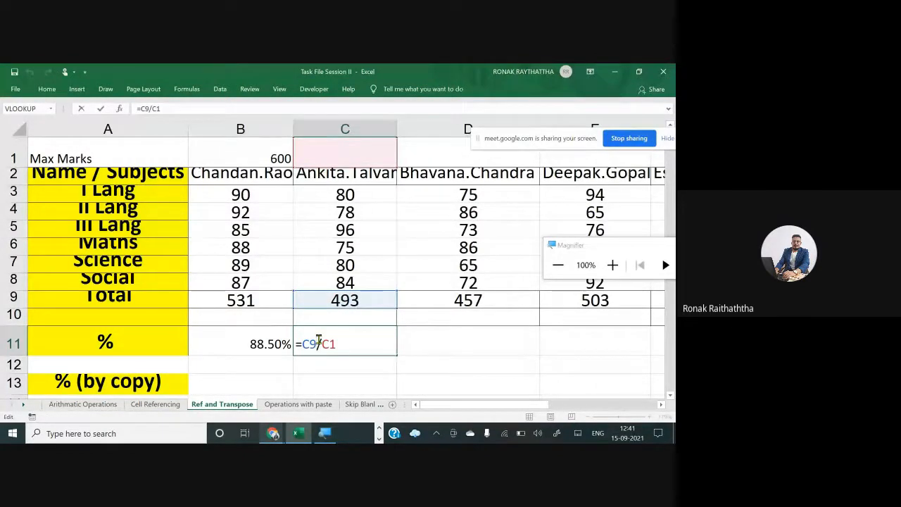
key("ctrl+Return")
- Make the maximum marks reference in the B11 percentage formula absolute, so that it reads =B9/$B$1
double_click(228, 343)
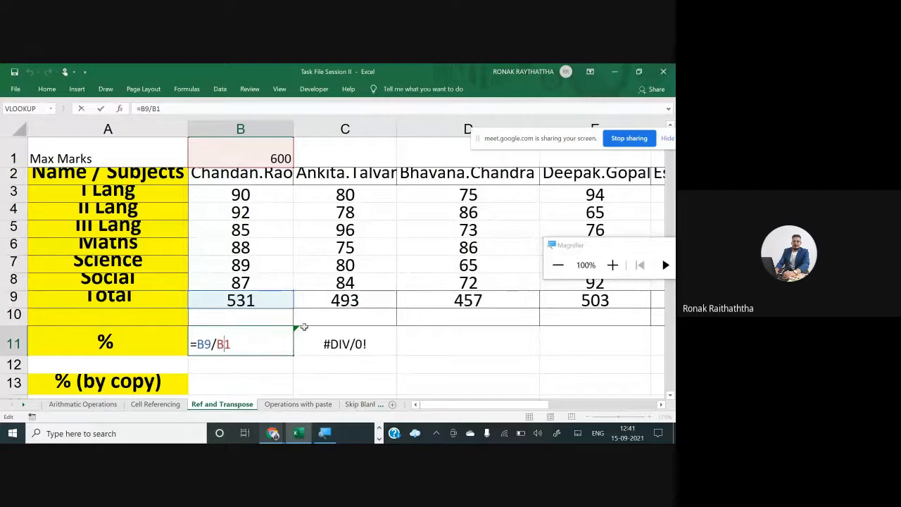
key("F4")
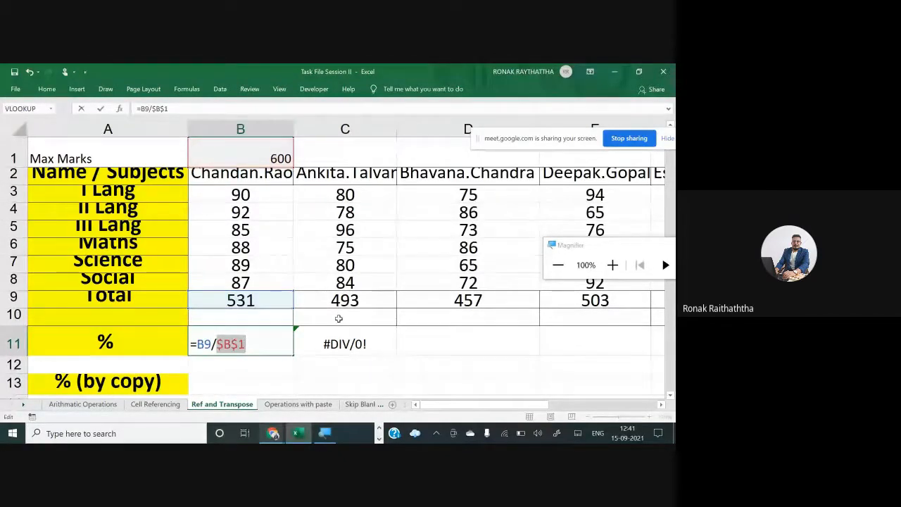
key("ctrl+Return")
- Copy the percentage formula from B11 across C11:K11 for all the remaining students
key("ctrl+c")
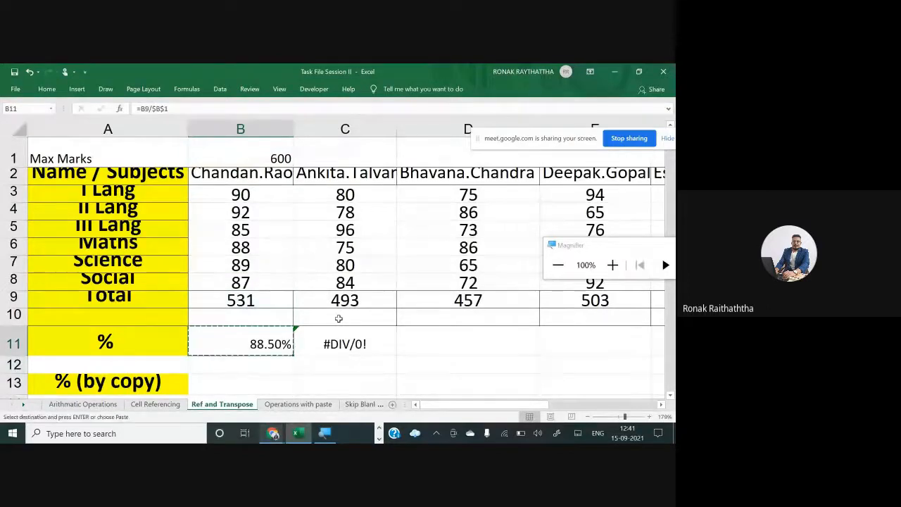
key("Right")
key("shift+Right")
key("shift+Right")
key("shift+Right")
key("shift+Right")
key("shift+Right")
key("shift+Right")
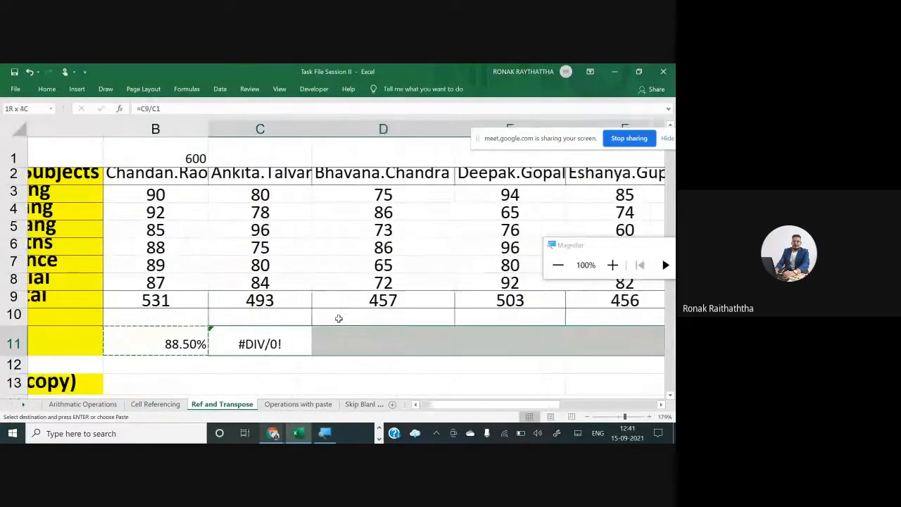
key("shift+Right")
key("shift+Right")
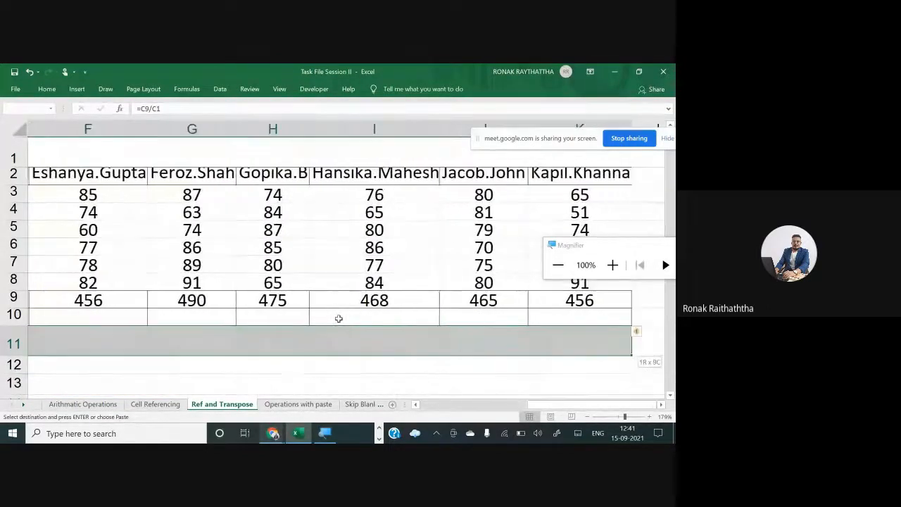
key("Return")
key("Down")
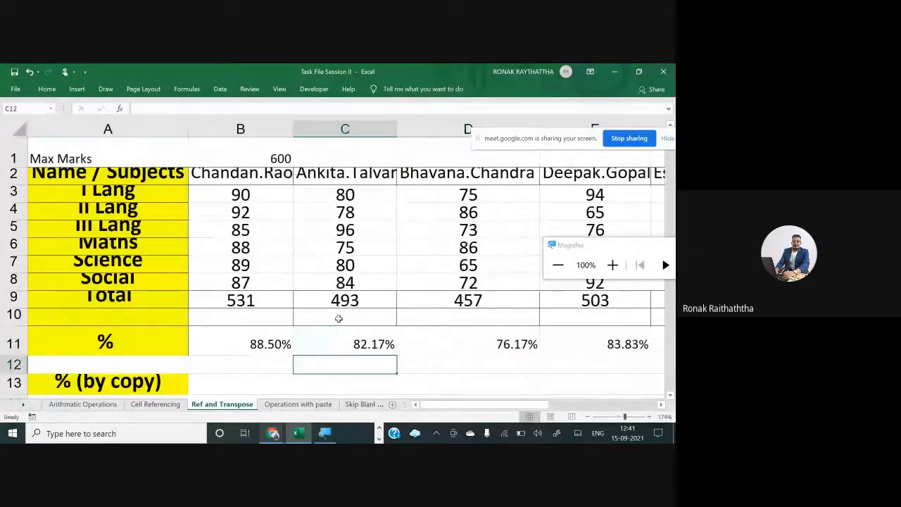
- Copy the percentage formula from B11 into B13 in the % (by copy) row
key("Left")
key("Up")
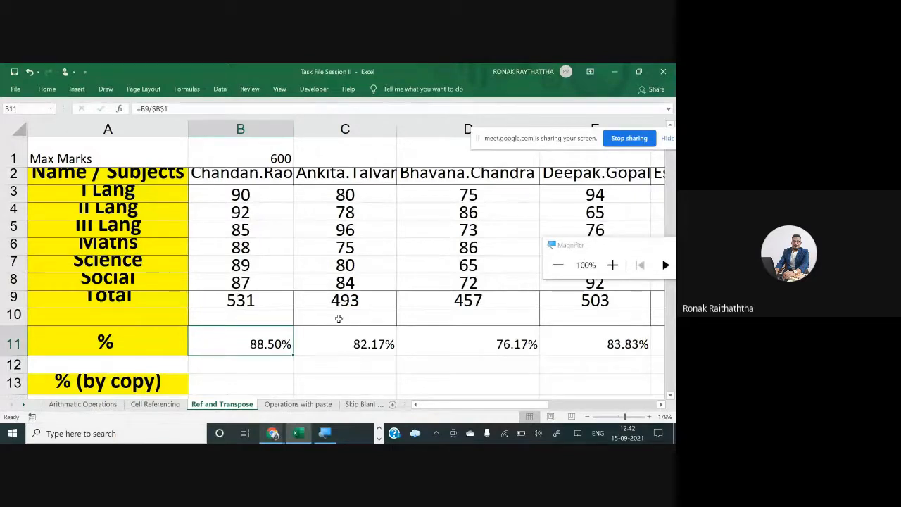
scroll(338, 317, "down", 1)
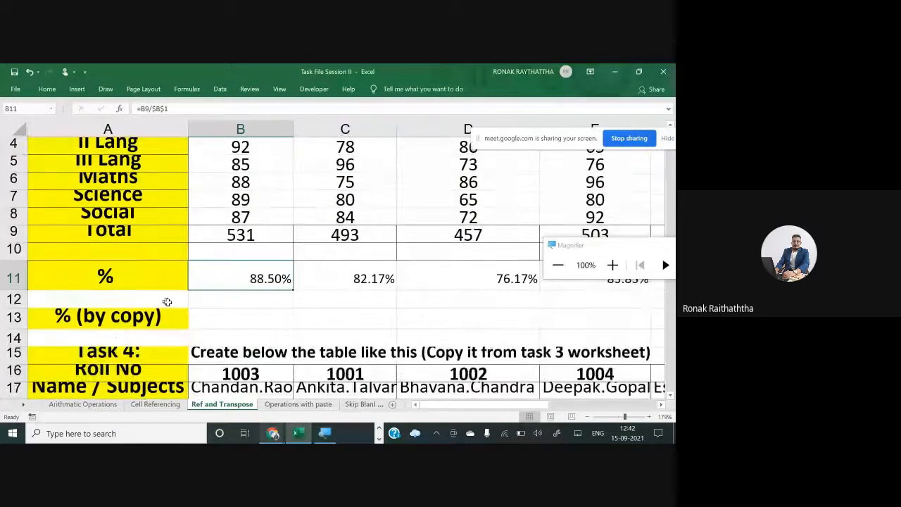
left_click(212, 318)
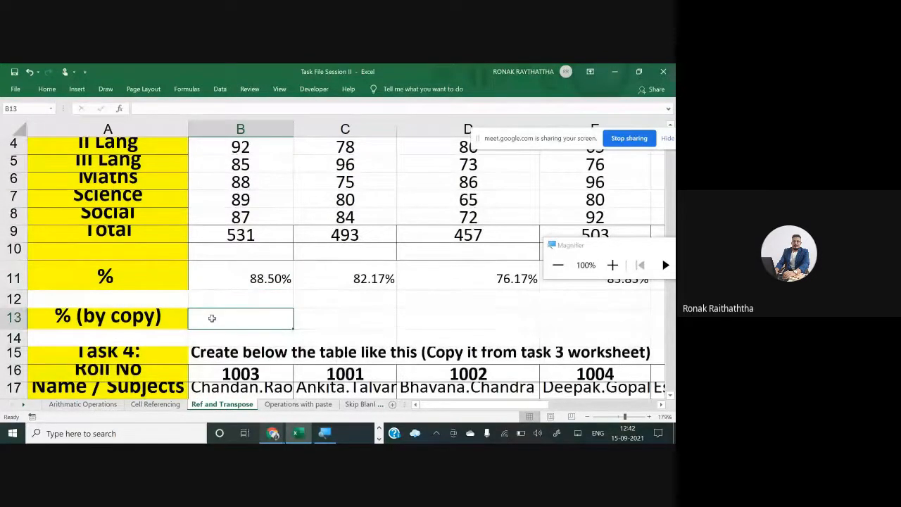
left_click(222, 278)
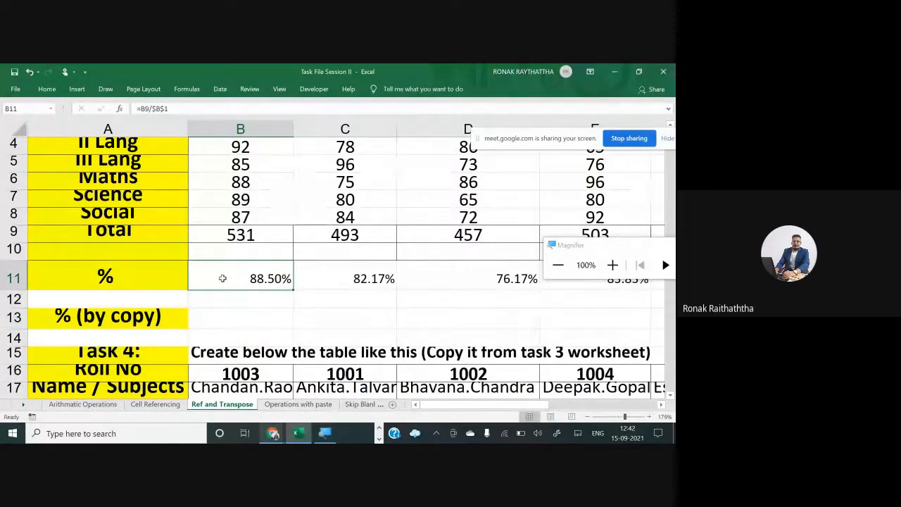
key("ctrl+c")
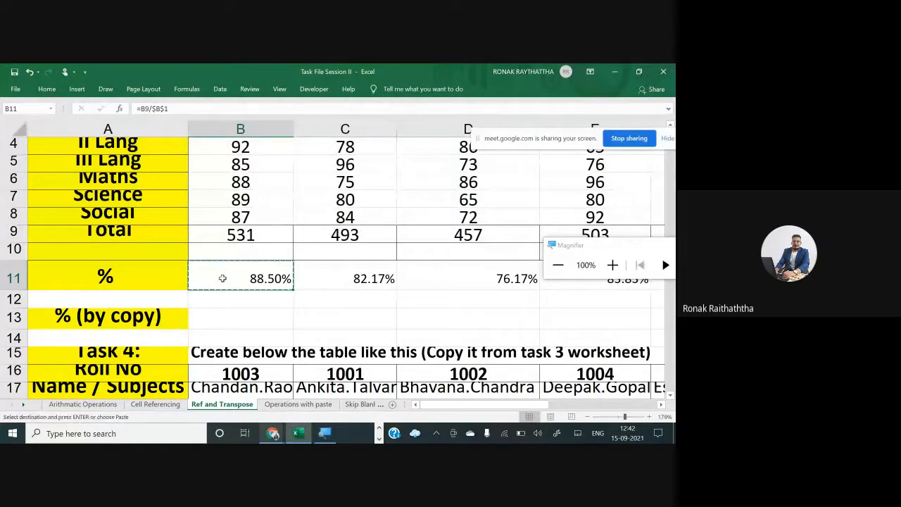
left_click(245, 321)
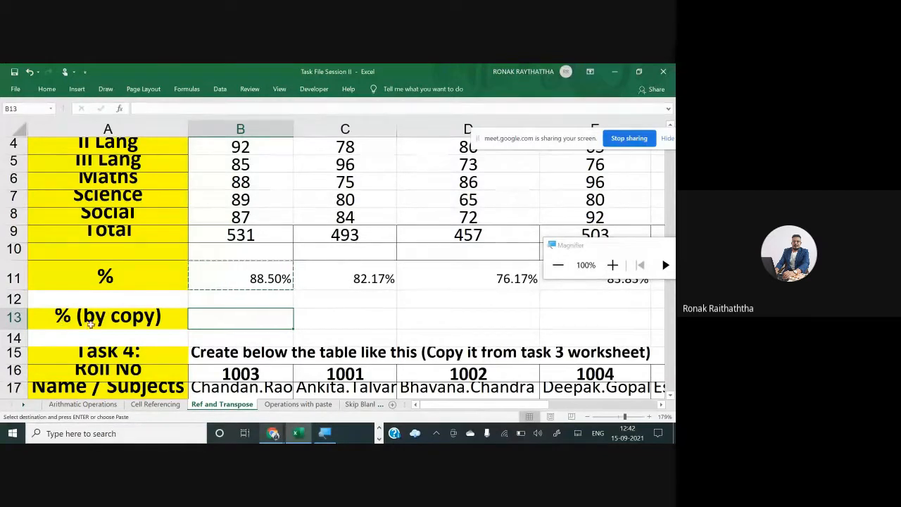
key("ctrl+v")
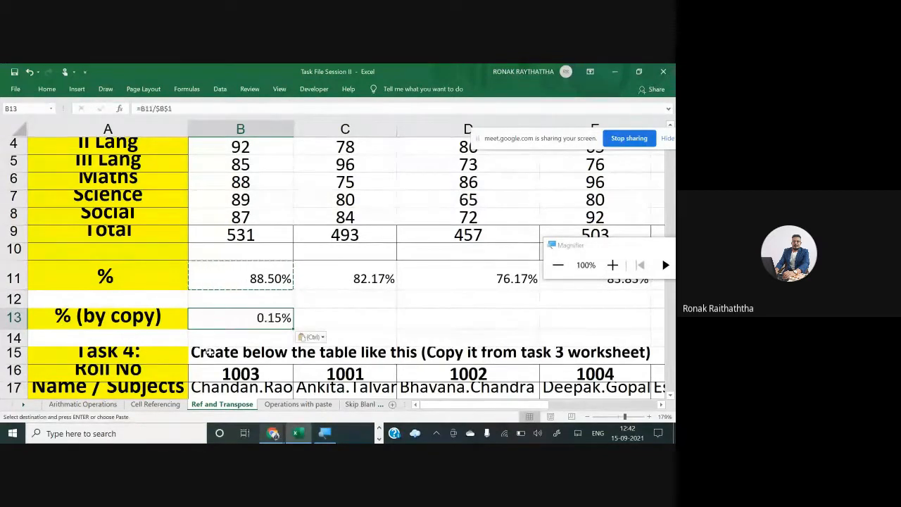
- Inspect which cells the pasted formula in B13 refers to
double_click(243, 318)
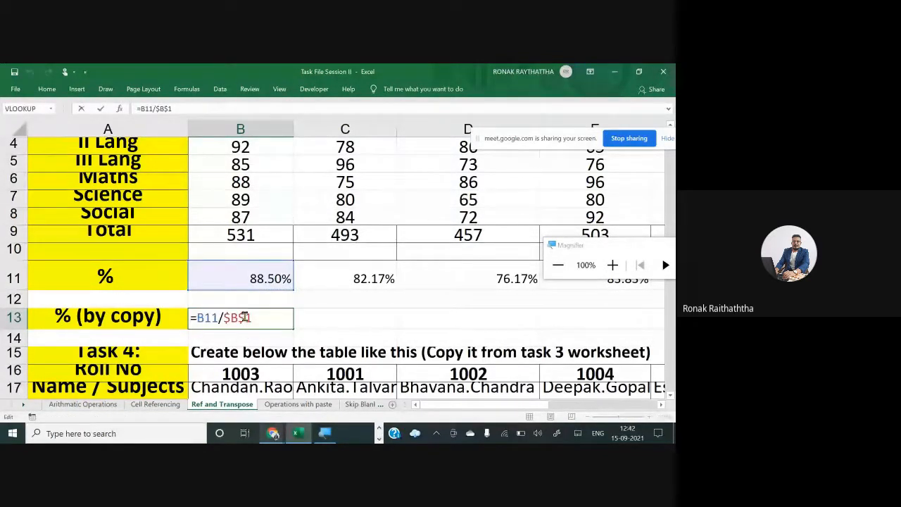
scroll(285, 322, "up", 1)
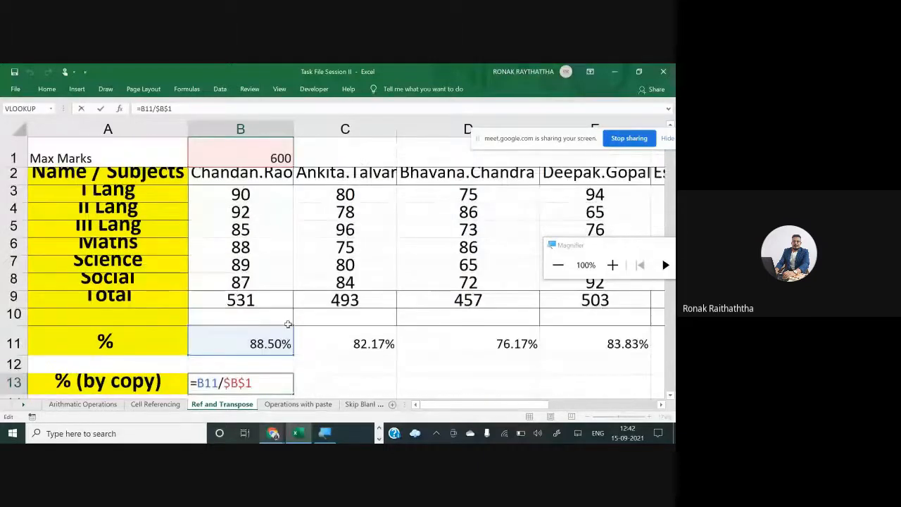
scroll(288, 325, "down", 1)
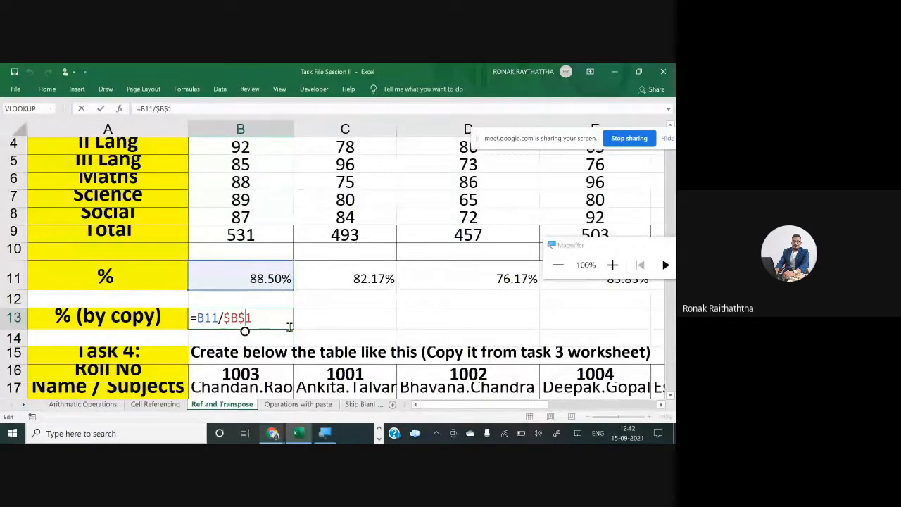
key("ctrl+Return")
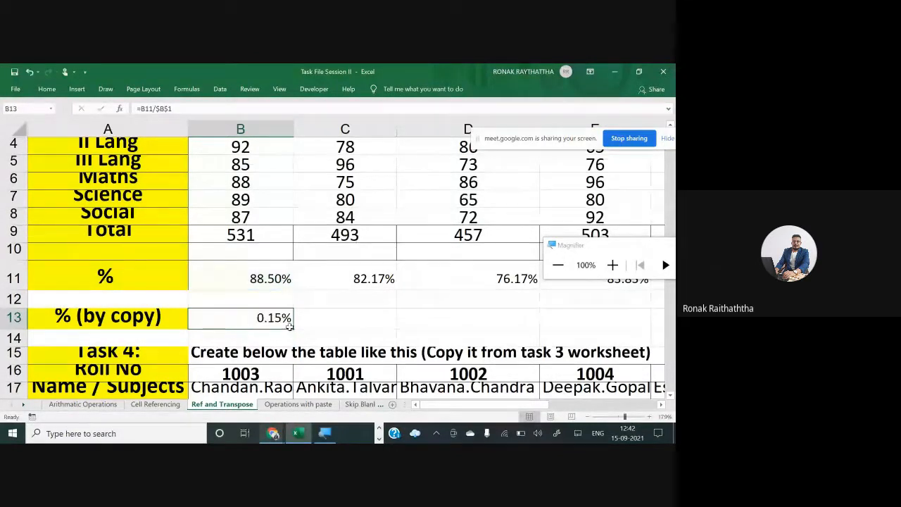
- Copy the formula from B13 into C13 and inspect the cell references of the copy
key("ctrl+c")
key("Right")
key("Return")
key("F2")
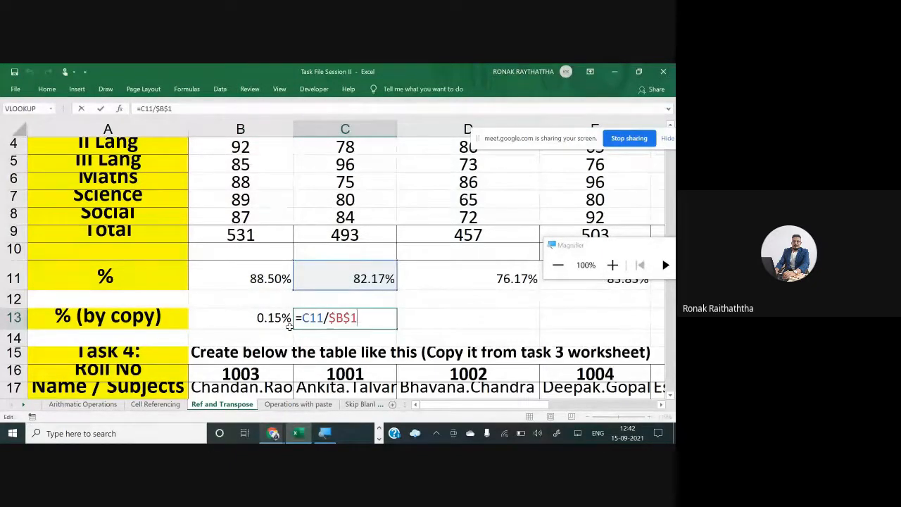
scroll(289, 326, "up", 1)
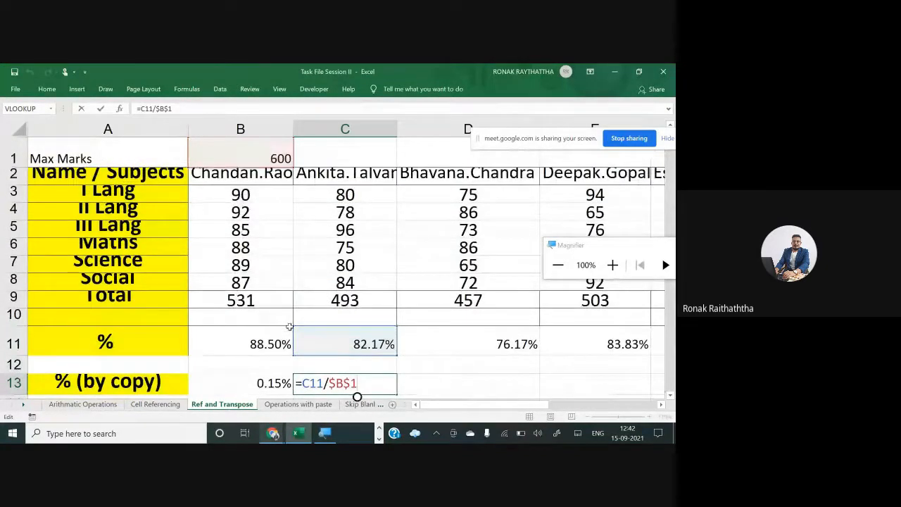
scroll(282, 327, "down", 1)
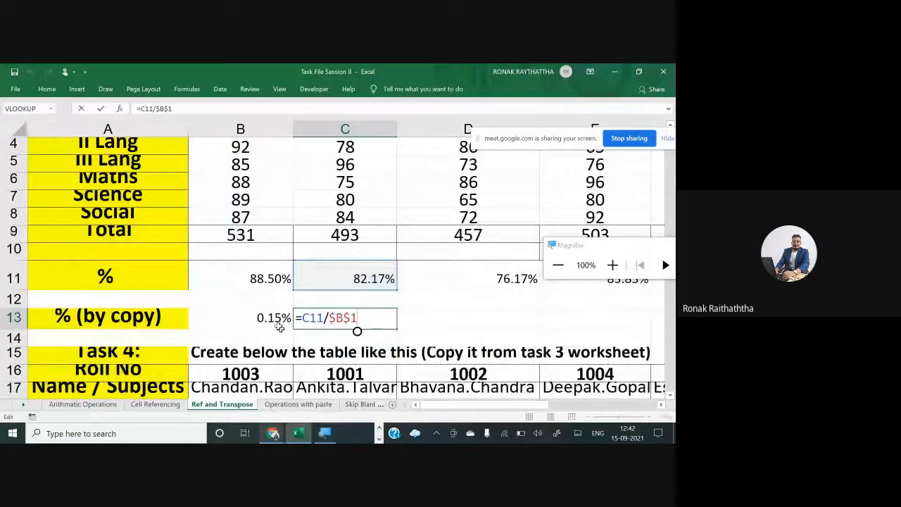
- Recheck the references of the formula in B13 and clear the formulas from B13:C13
left_click(271, 318)
double_click(266, 317)
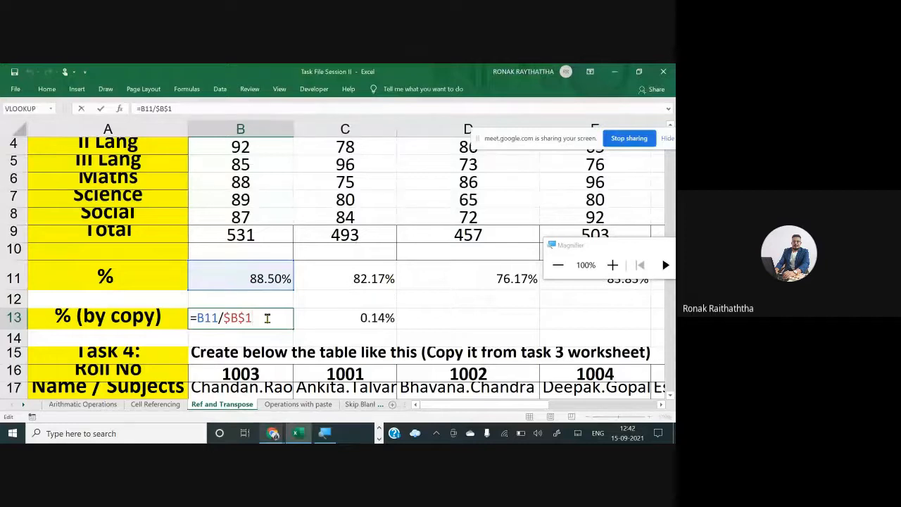
key("ctrl+Return")
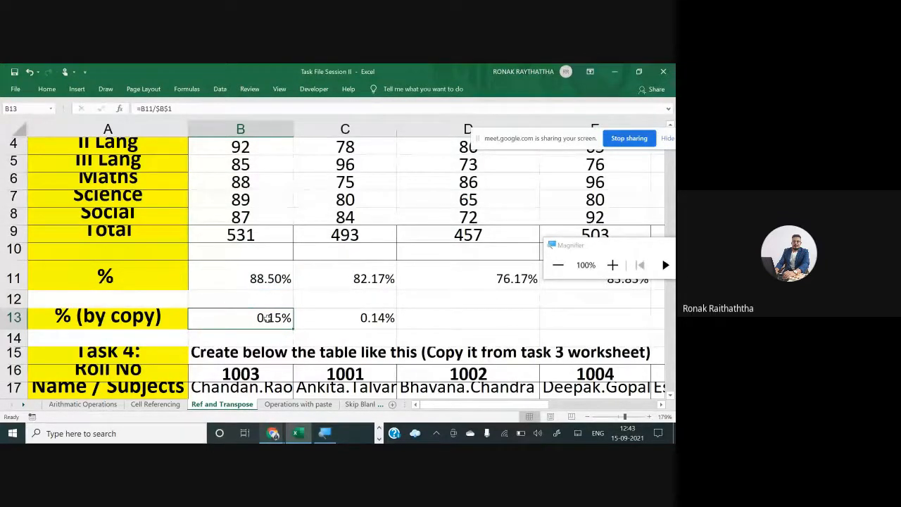
key("shift+Right")
key("Delete")
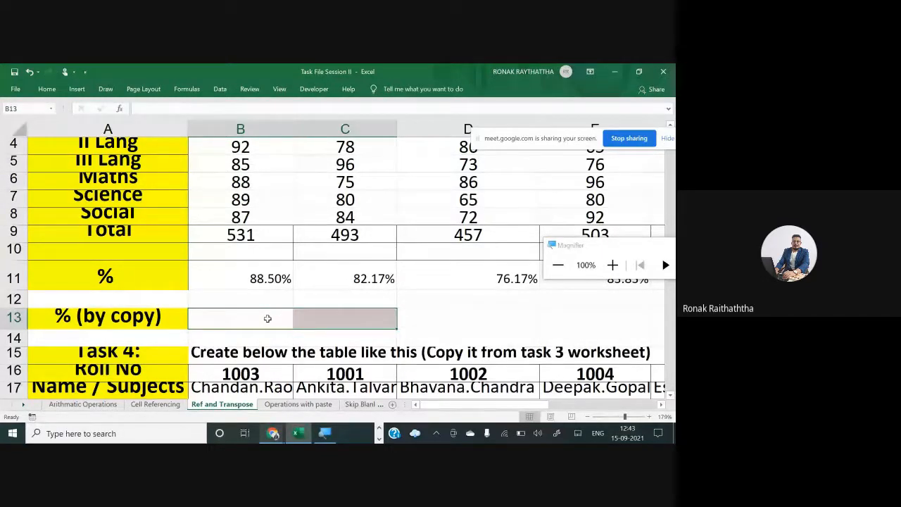
- Magnify the screen and open the percentage formula in B11 for editing
left_click(612, 265)
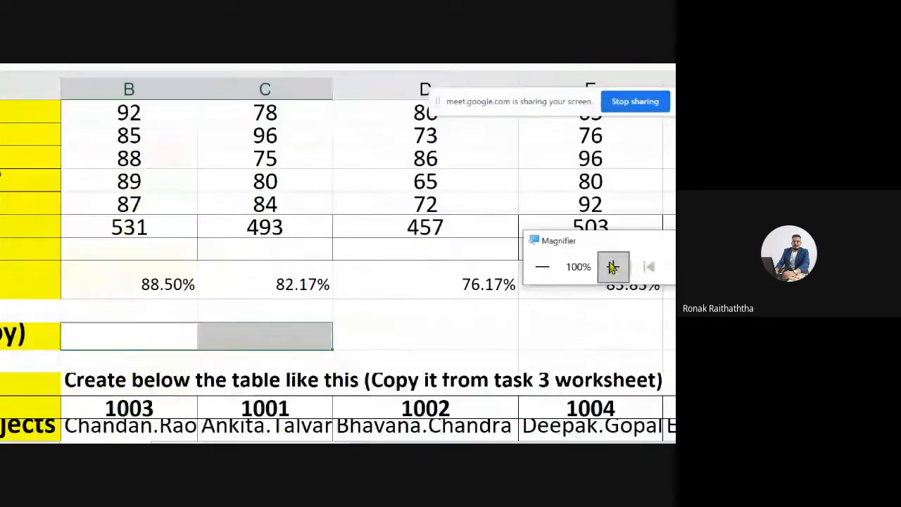
left_click(328, 286)
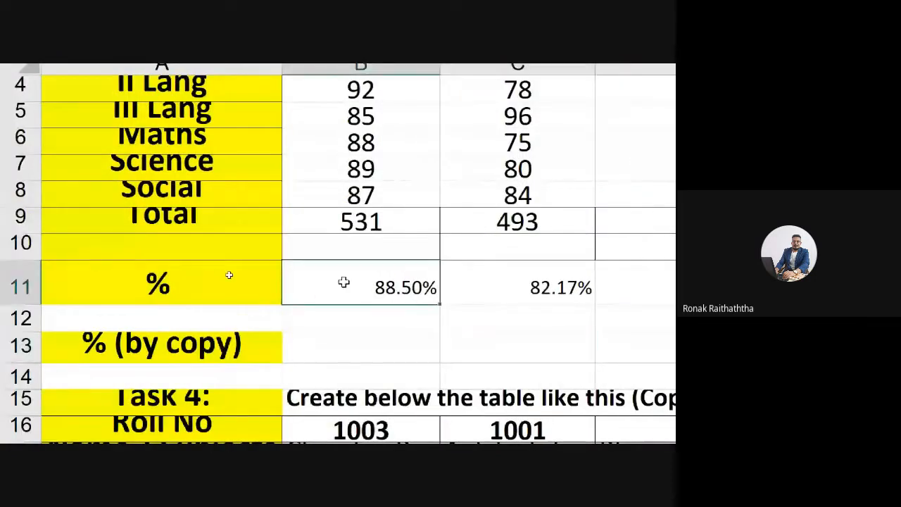
double_click(343, 282)
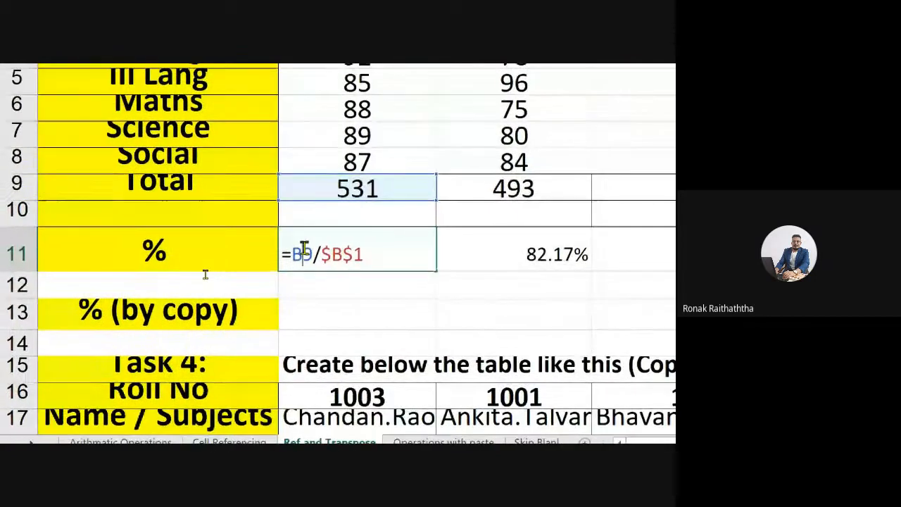
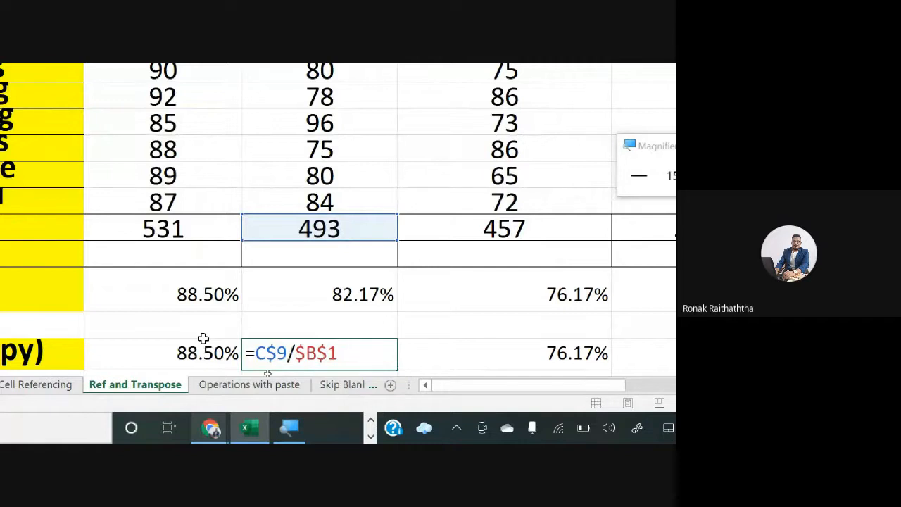
- Copy the mixed-reference formula from C13 into D13 and inspect the cell references of the copy
key("ctrl+Return")
key("ctrl+c")
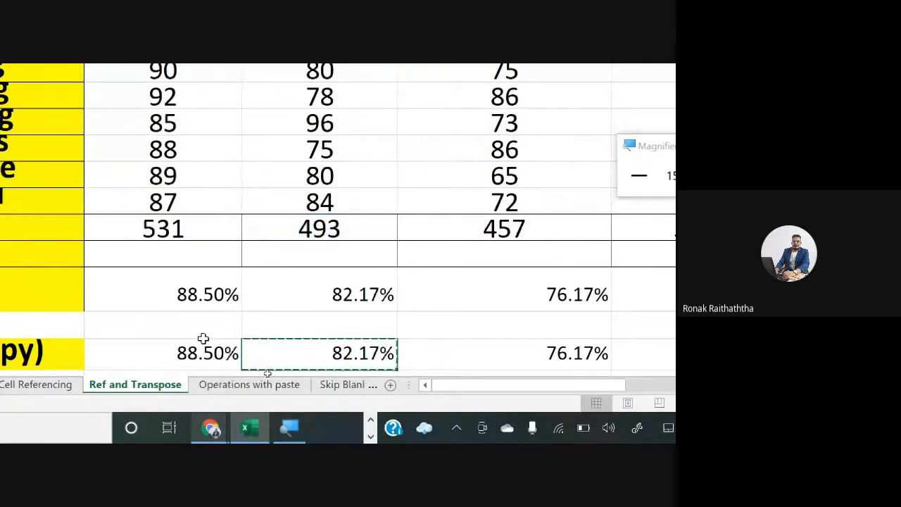
key("Right")
key("Return")
key("F2")
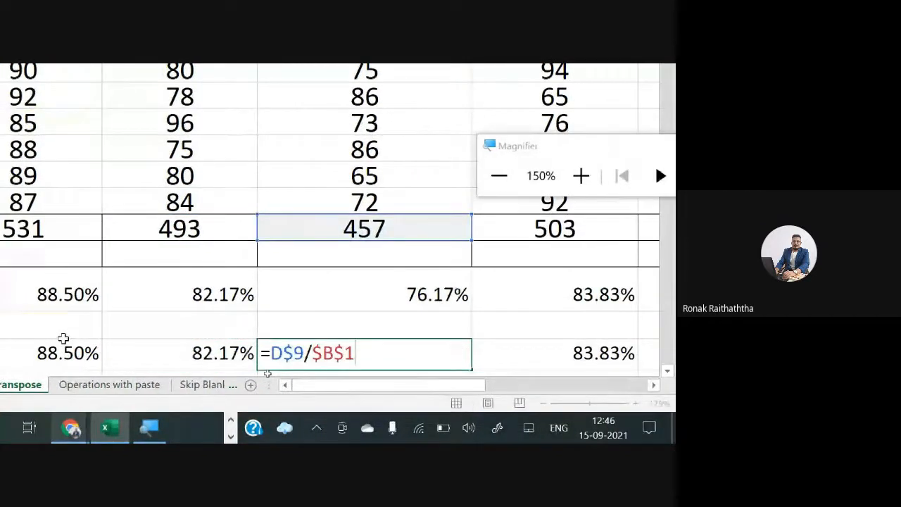
key("Escape")
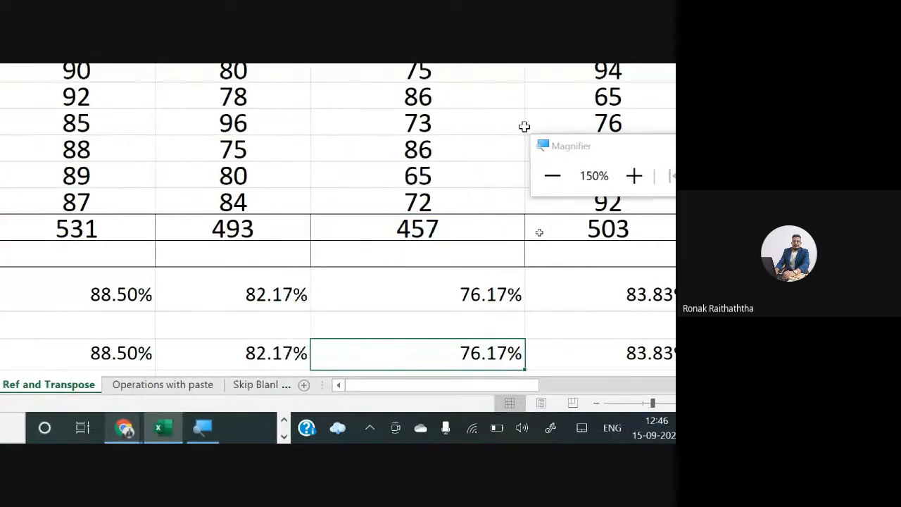
- Restore the screen magnification to 100% and review the Operations with paste sheet and the Task 4 table on Ref and Transpose
left_click(552, 176)
left_click(553, 211)
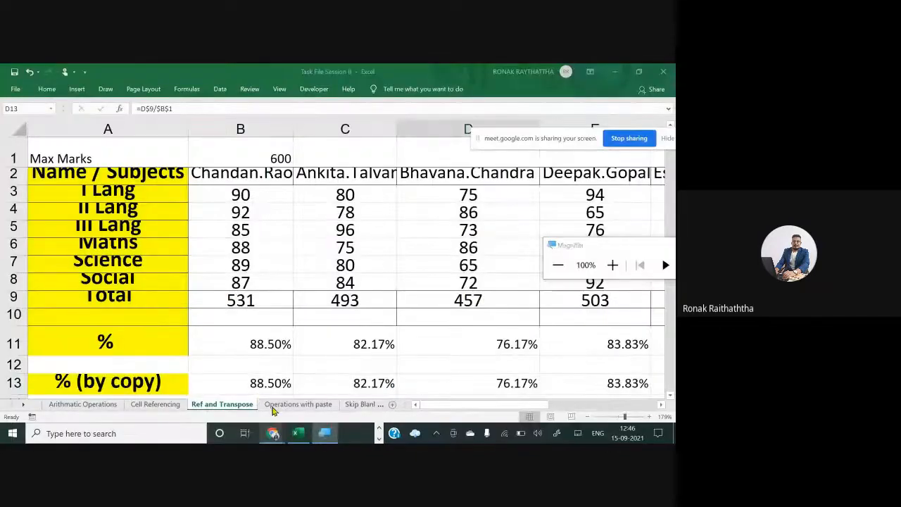
left_click(275, 406)
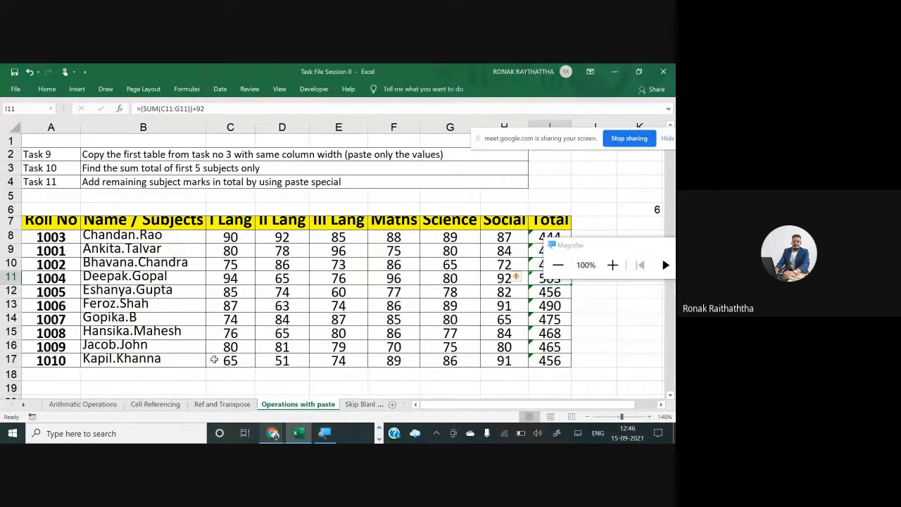
left_click(208, 408)
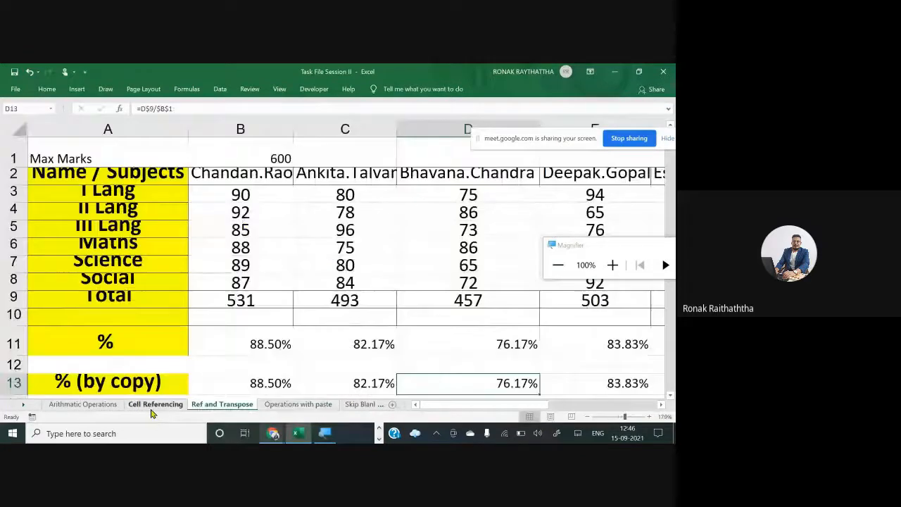
scroll(158, 406, "down", 2)
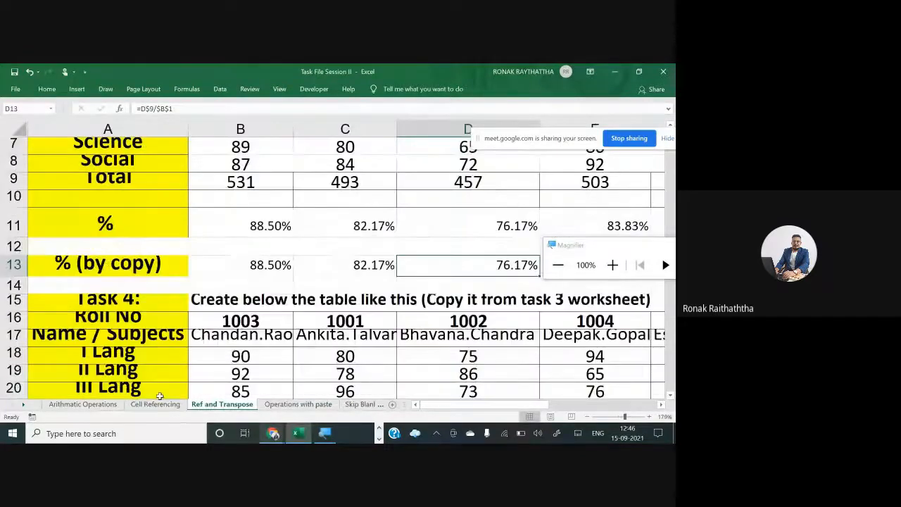
scroll(163, 390, "down", 2)
scroll(163, 391, "up", 1)
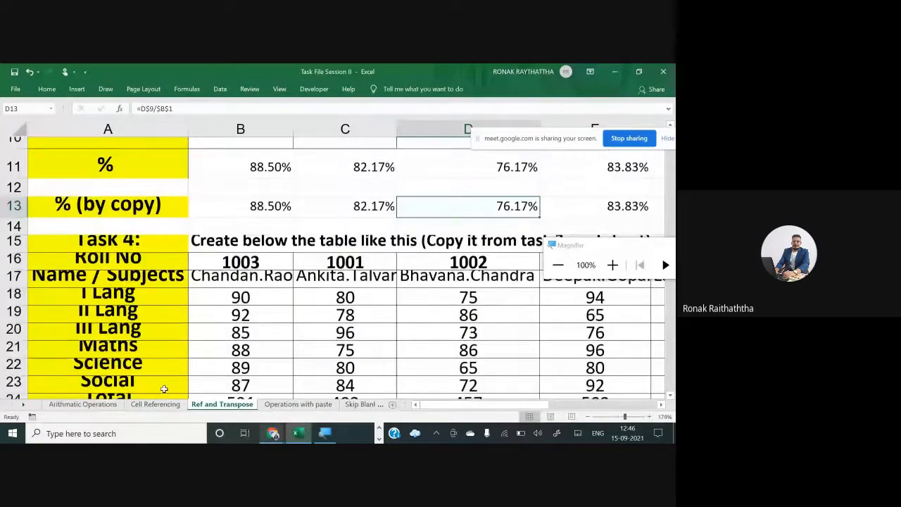
- Review the Task 4 table across all students and check the validation input message on mark cell B18
scroll(168, 386, "down", 2)
scroll(169, 384, "up", 2)
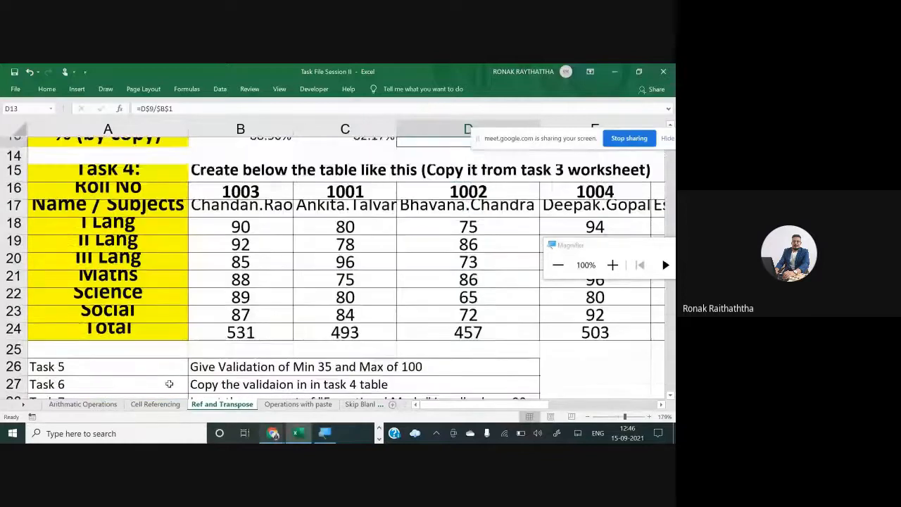
scroll(169, 379, "down", 1)
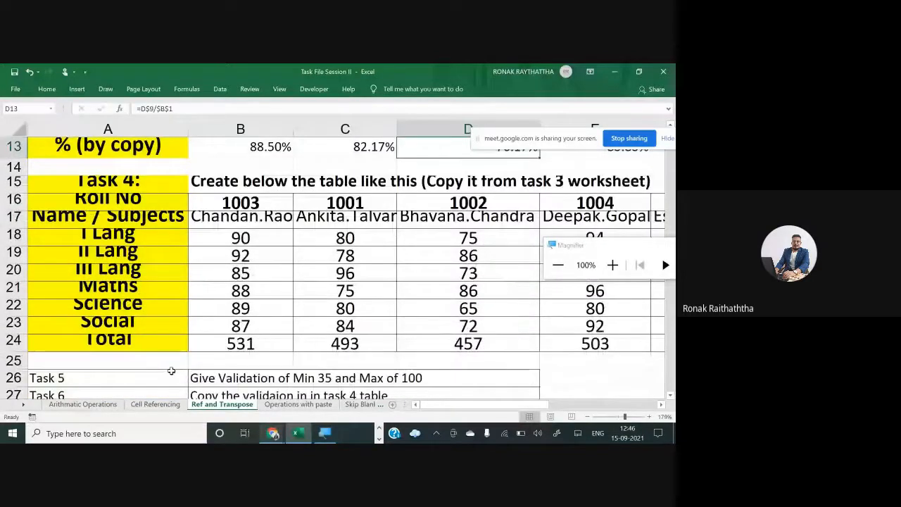
left_click(111, 187)
left_click_drag(111, 187, 492, 345)
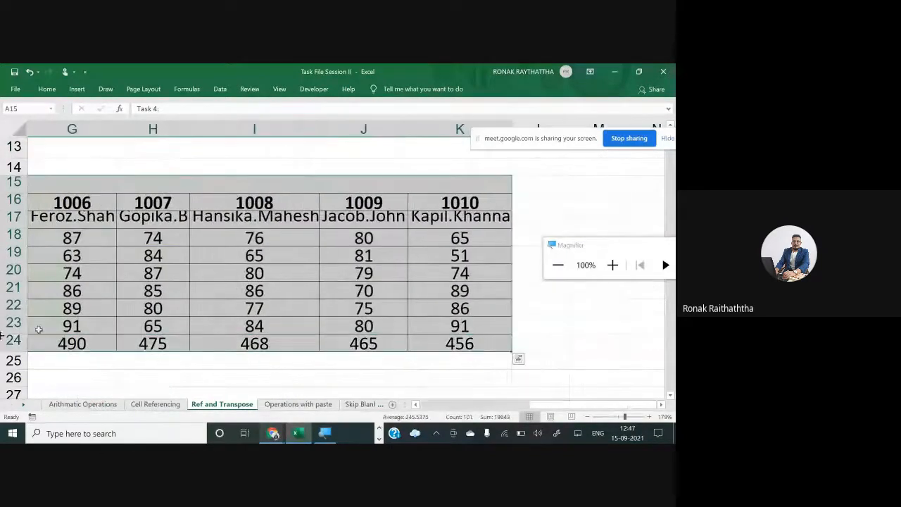
left_click_drag(534, 405, 443, 407)
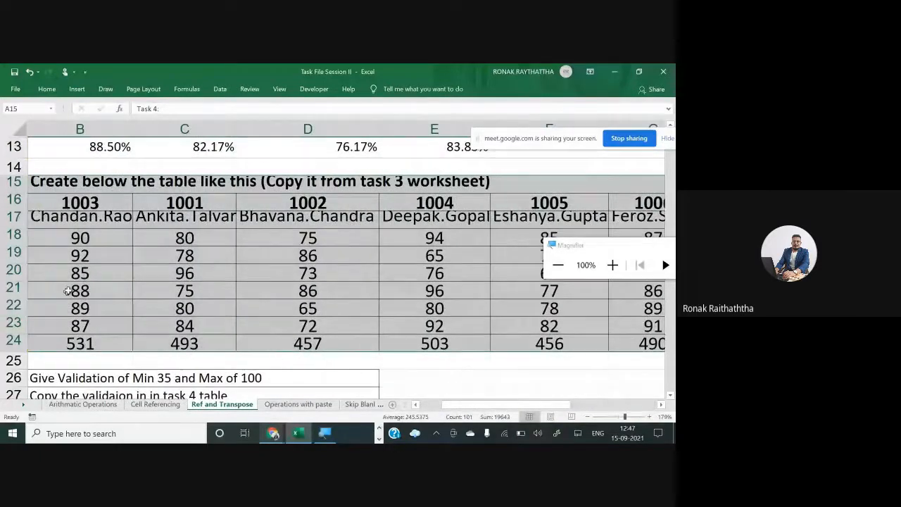
left_click(99, 277)
left_click(77, 233)
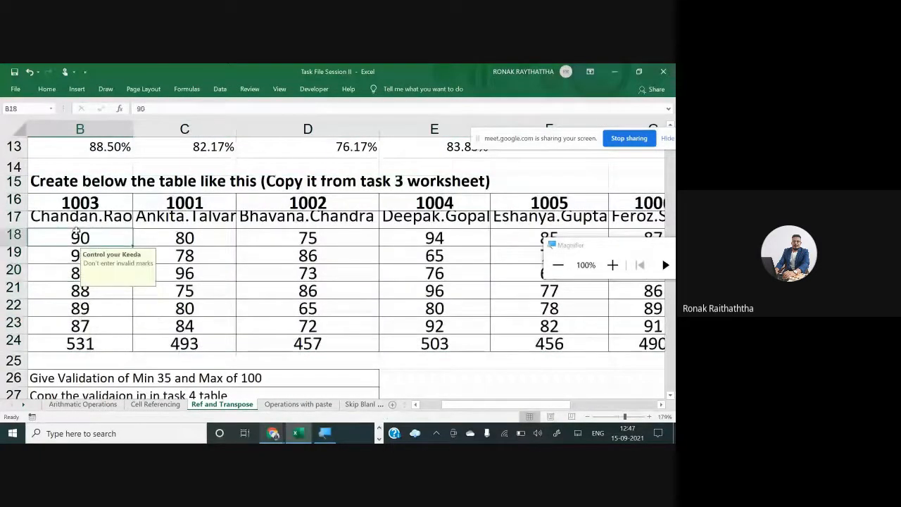
- Select the Task 4 table range A16:K24 and open Data Validation for it, accepting the erasure of its current settings
key("Left")
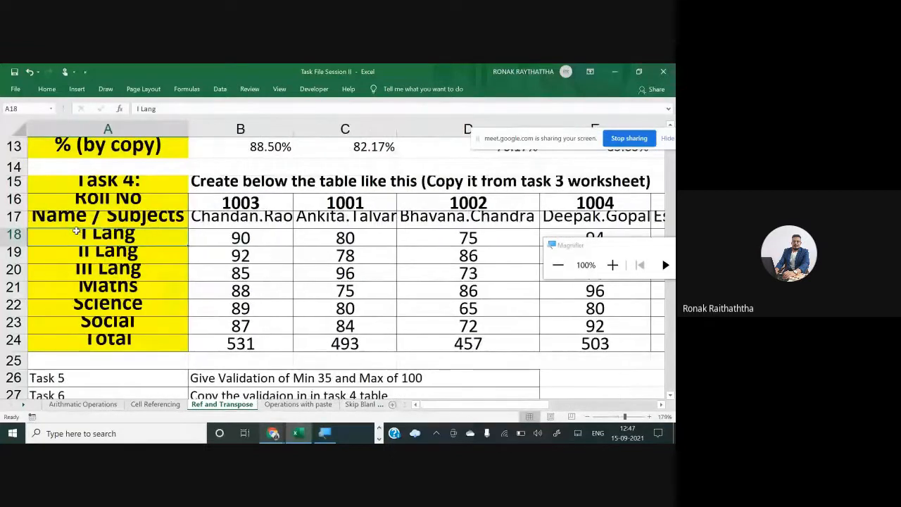
key("Up")
key("Up")
key("Up")
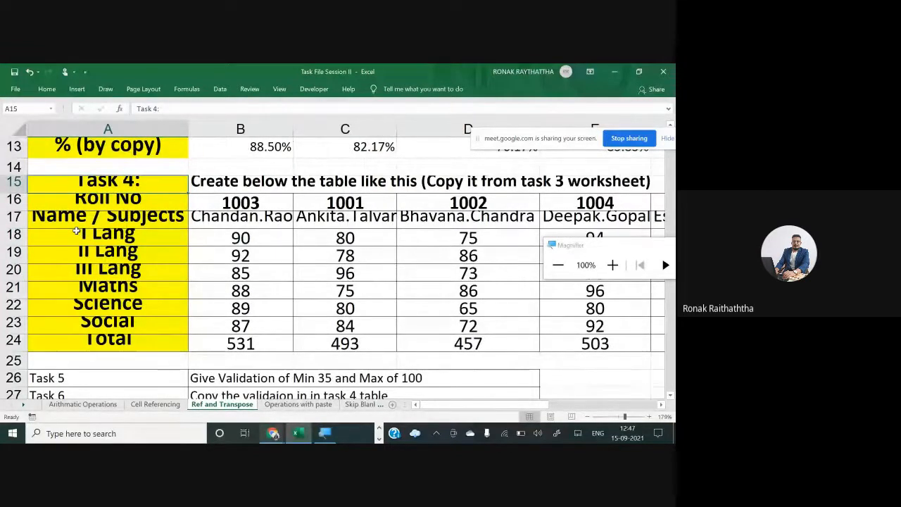
key("Down")
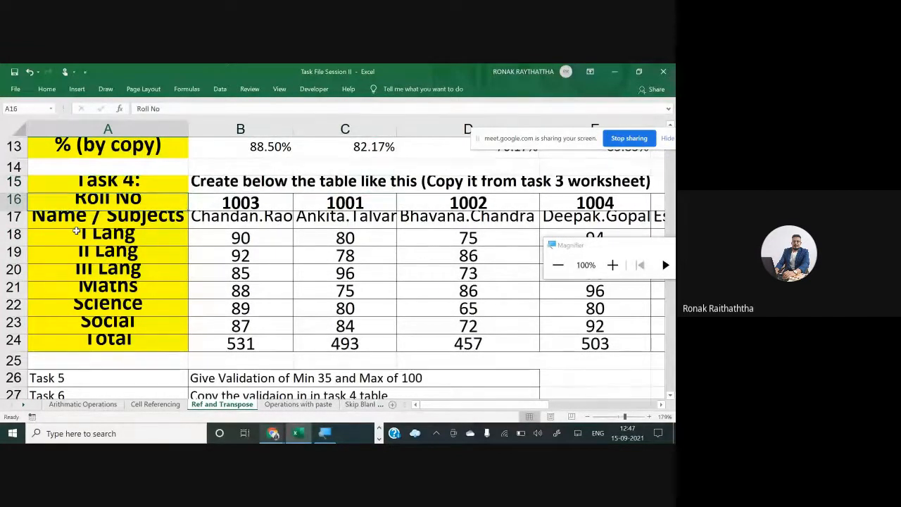
key("ctrl+shift+Right")
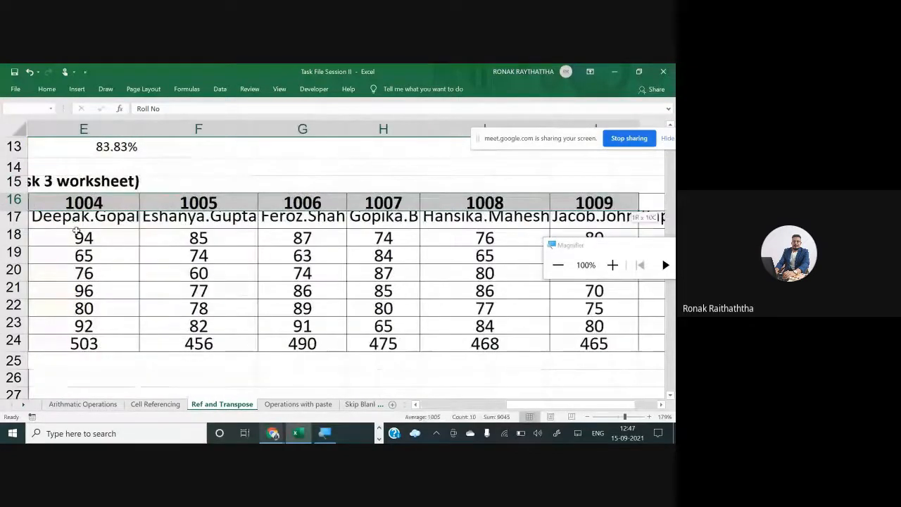
key("shift+Right")
key("shift+Down")
key("shift+Down")
key("shift+Down")
key("shift+Down")
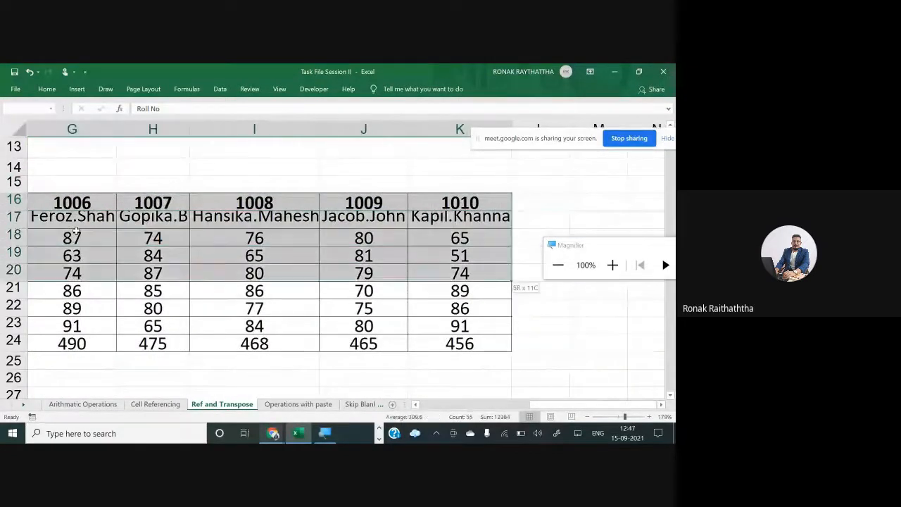
key("shift+Down")
key("shift+Down")
key("shift+Down")
key("shift+Down")
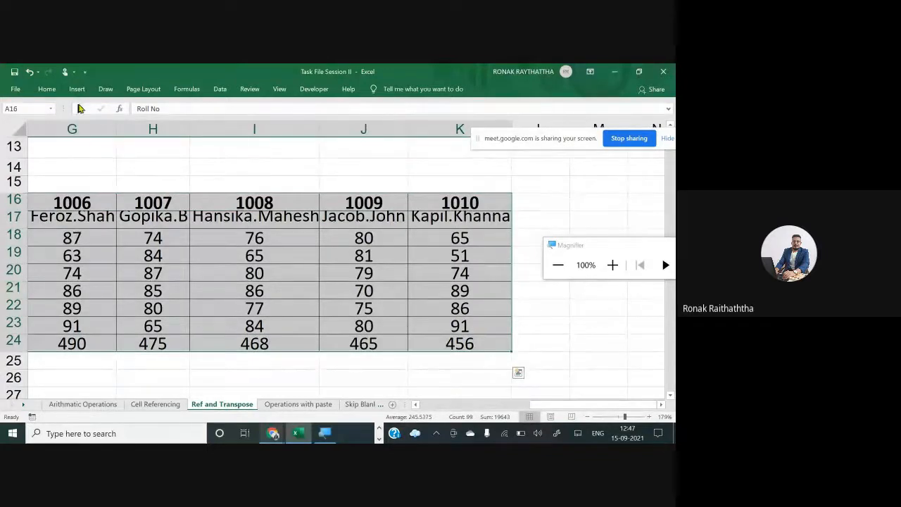
left_click(218, 90)
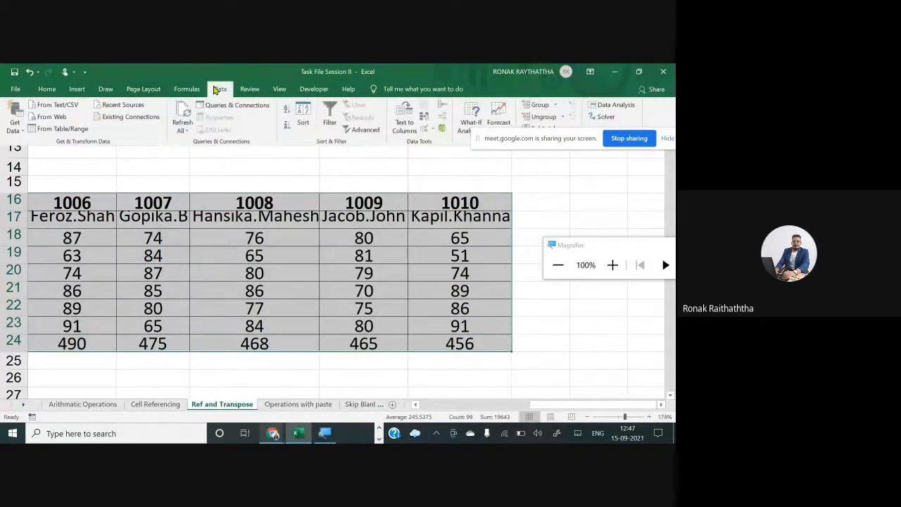
left_click(611, 265)
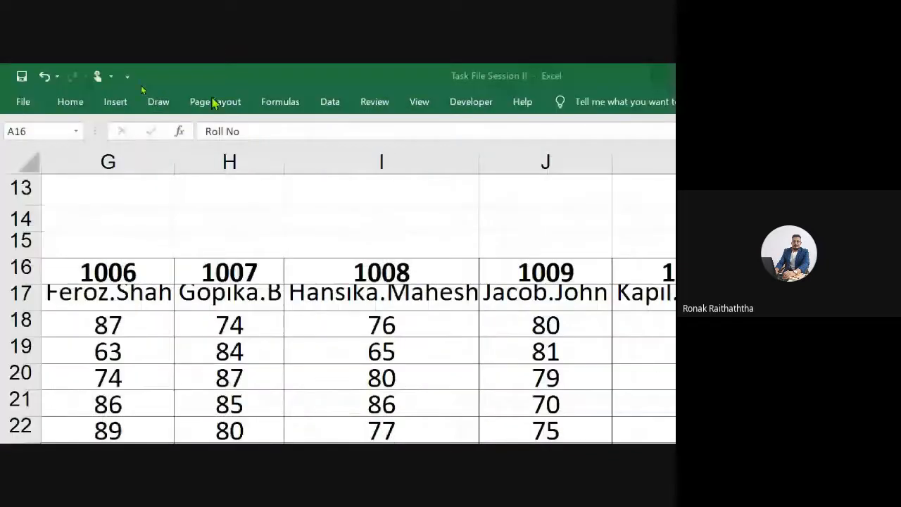
key("ctrl+a")
left_click(330, 103)
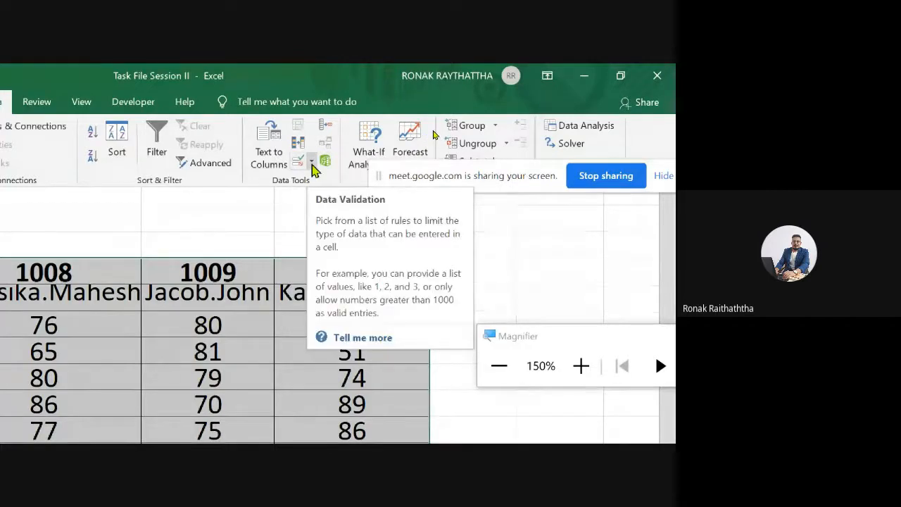
left_click(312, 166)
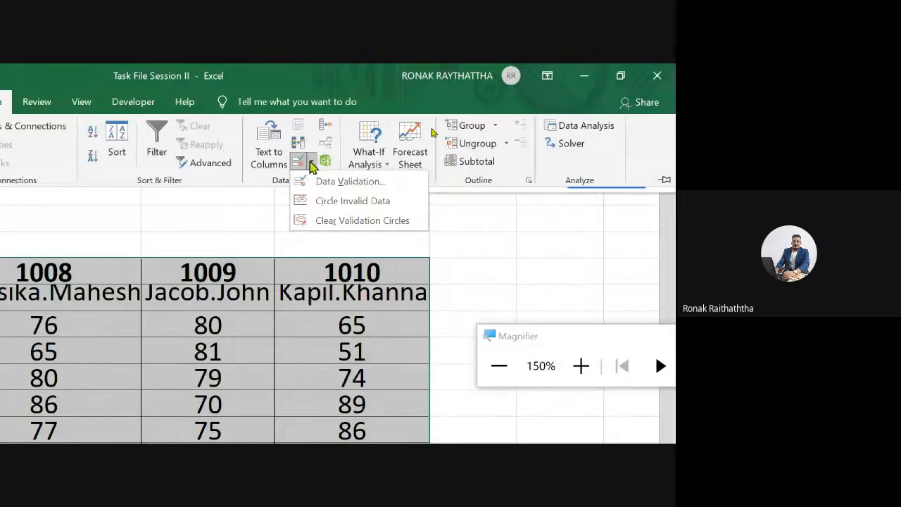
left_click(312, 166)
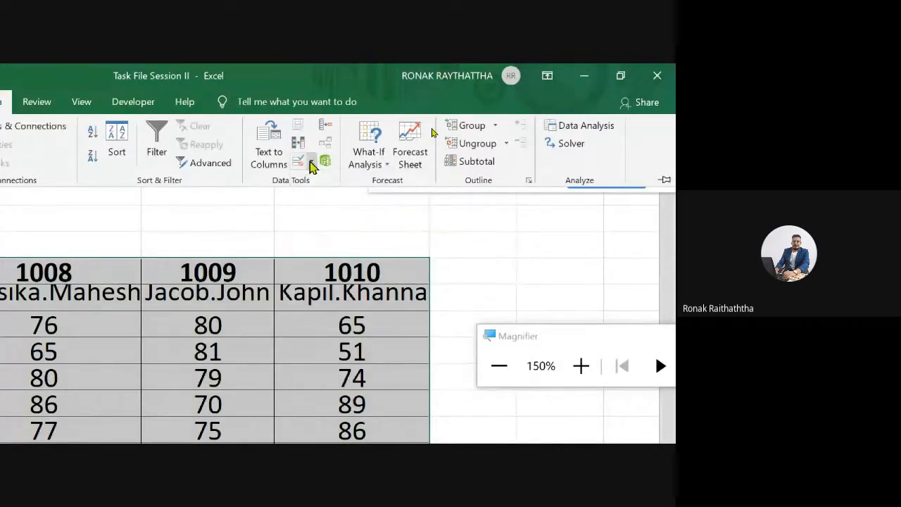
left_click(312, 166)
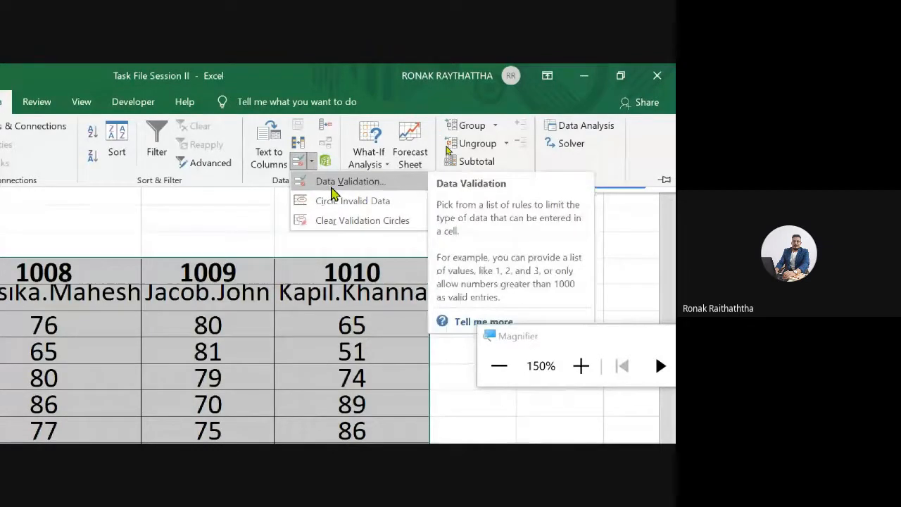
left_click(341, 182)
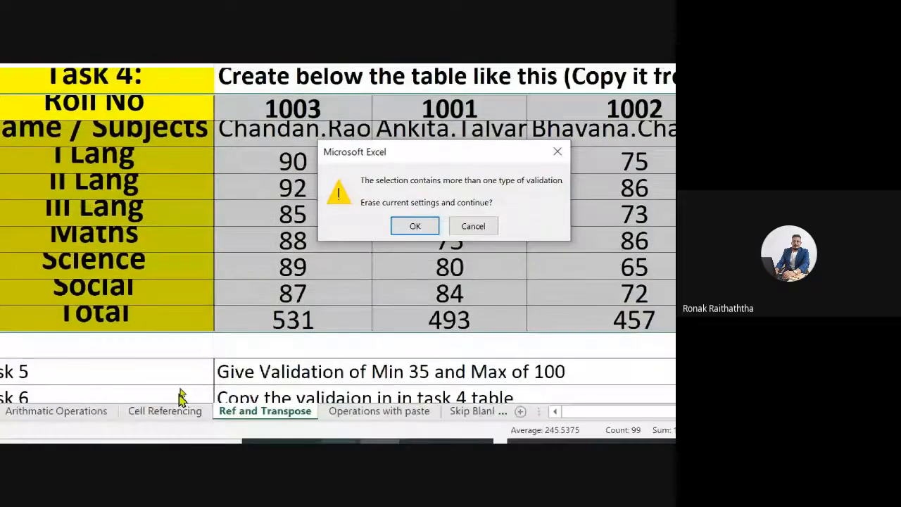
left_click(414, 226)
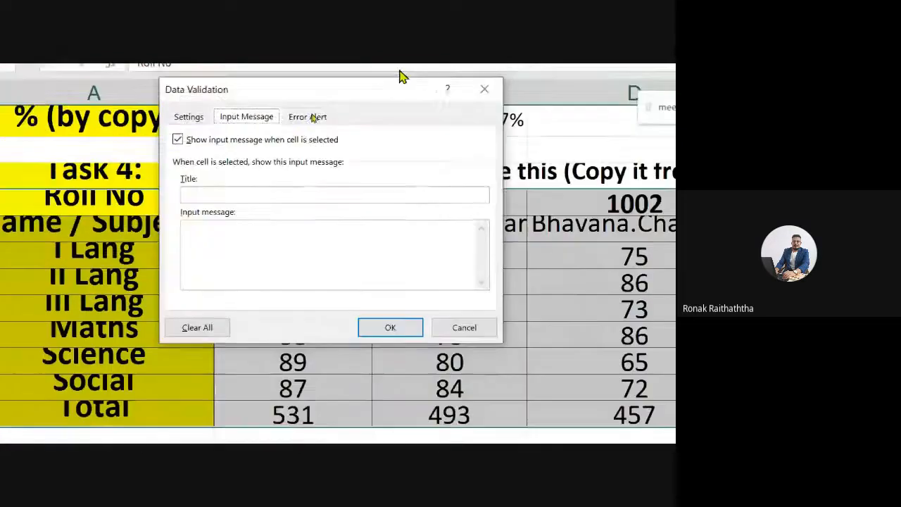
- Clear all validation settings and input messages from A16:K24, apply the change and check mark cell B18
left_click(184, 135)
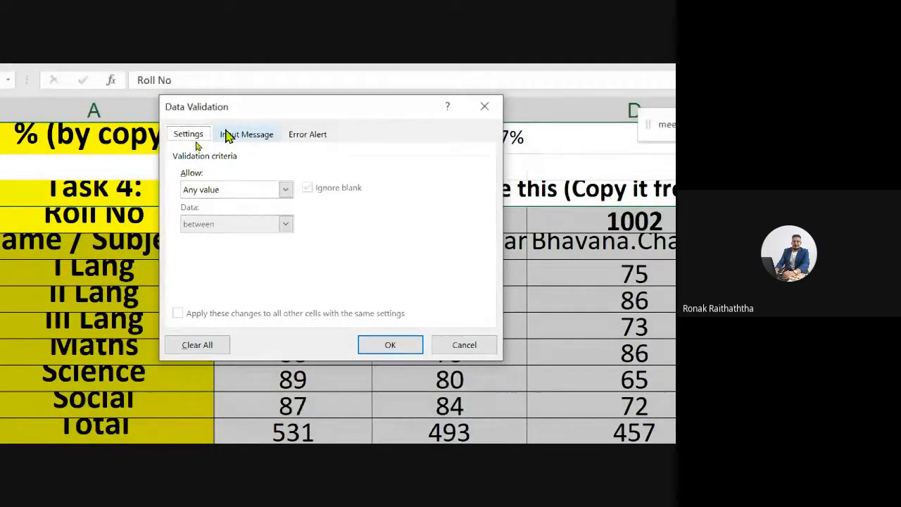
left_click(206, 344)
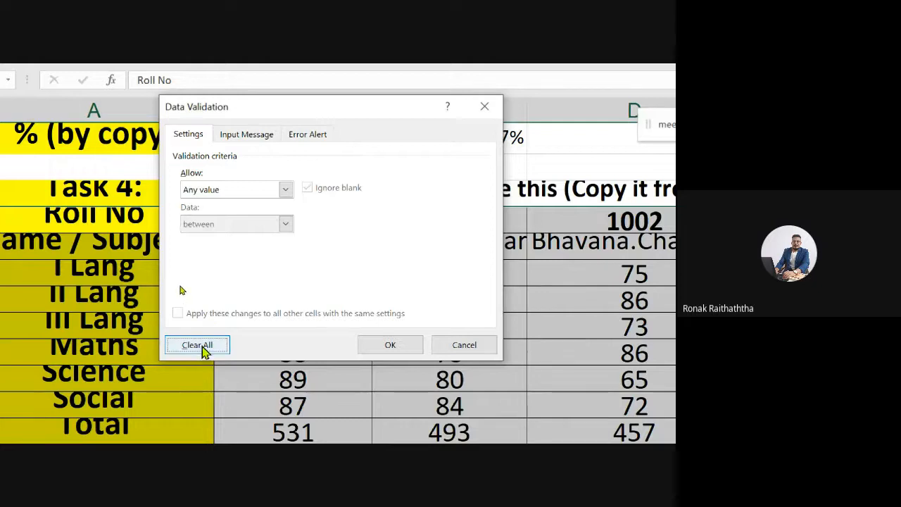
left_click(260, 134)
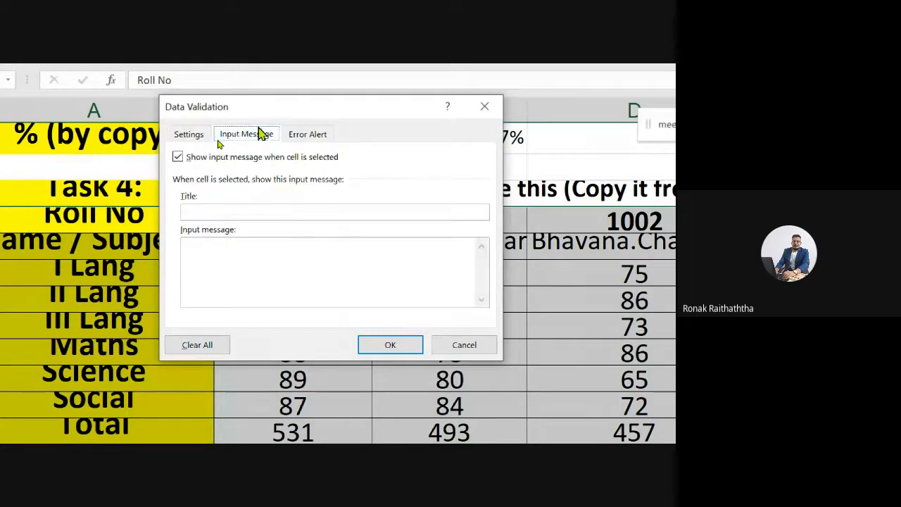
left_click(193, 135)
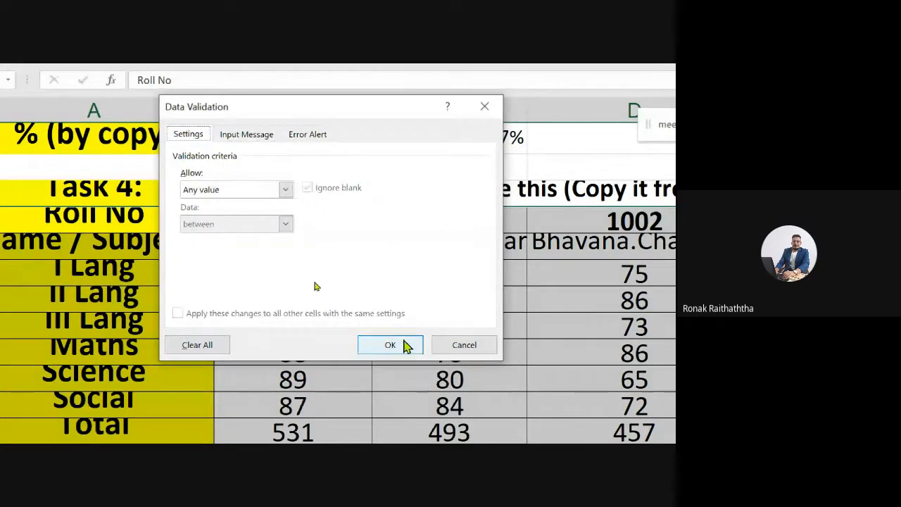
left_click(390, 345)
left_click(268, 243)
left_click(301, 279)
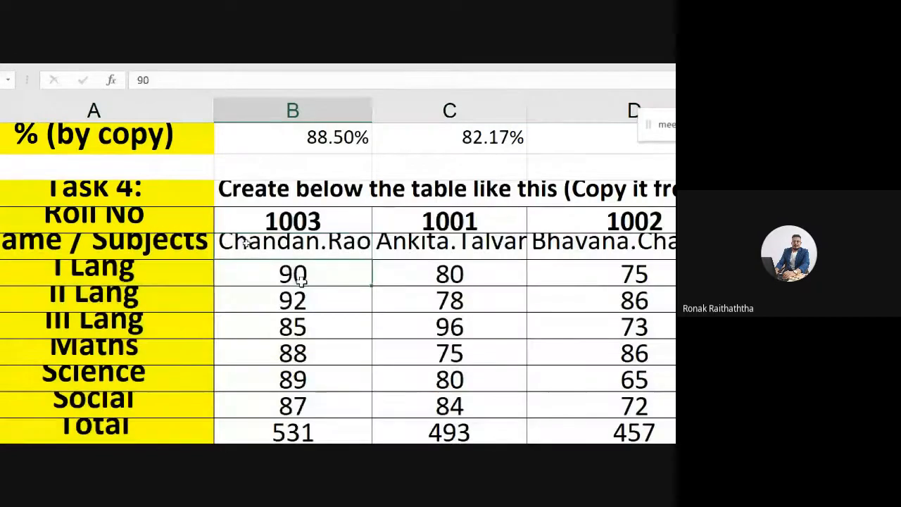
- Restore the screen magnification to 100% and recheck cell B18 for a validation input message
key("super+minus")
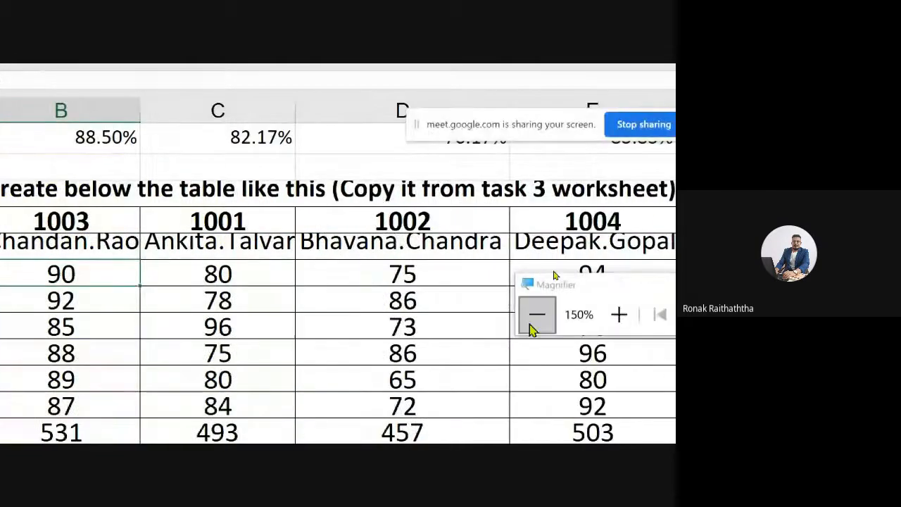
left_click(535, 314)
left_click(550, 272)
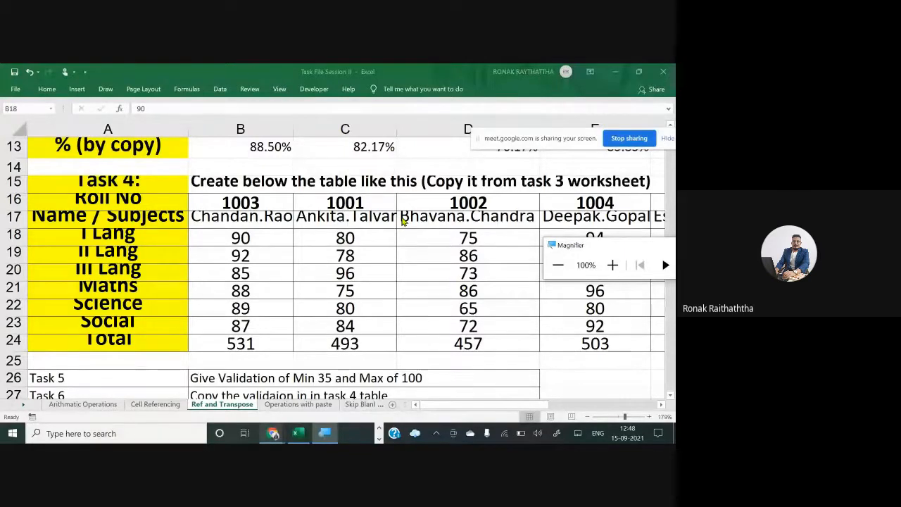
left_click(276, 231)
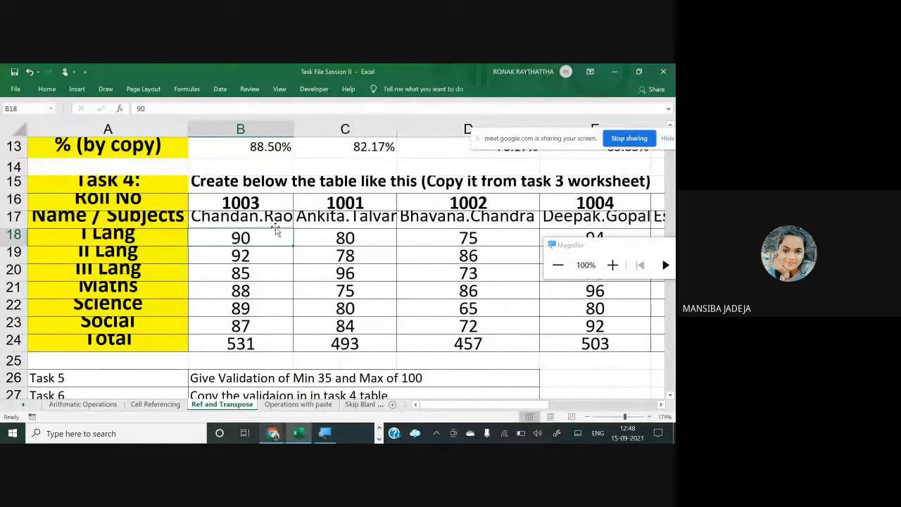
- Clear all data validation again, this time from the whole Task 4 block A15:K24, and move on to the Task 5 instructions
left_click_drag(55, 161, 485, 331)
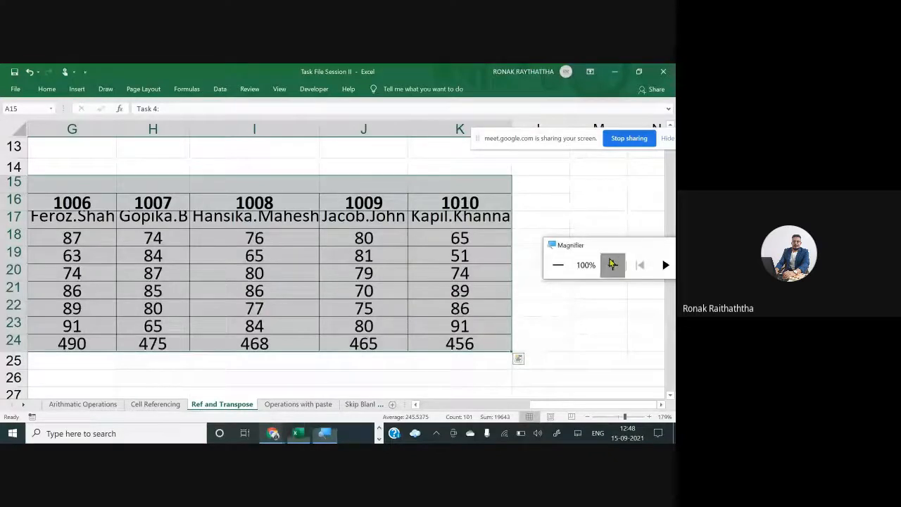
left_click(611, 264)
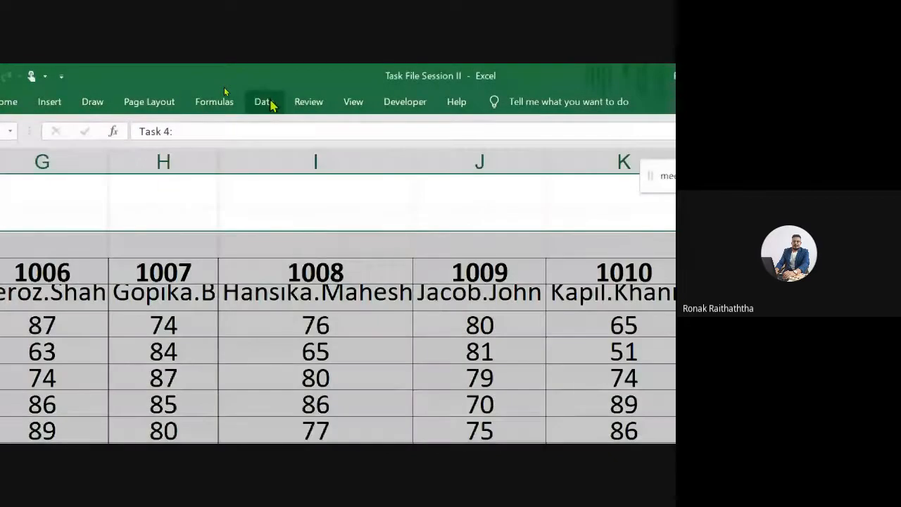
left_click(266, 102)
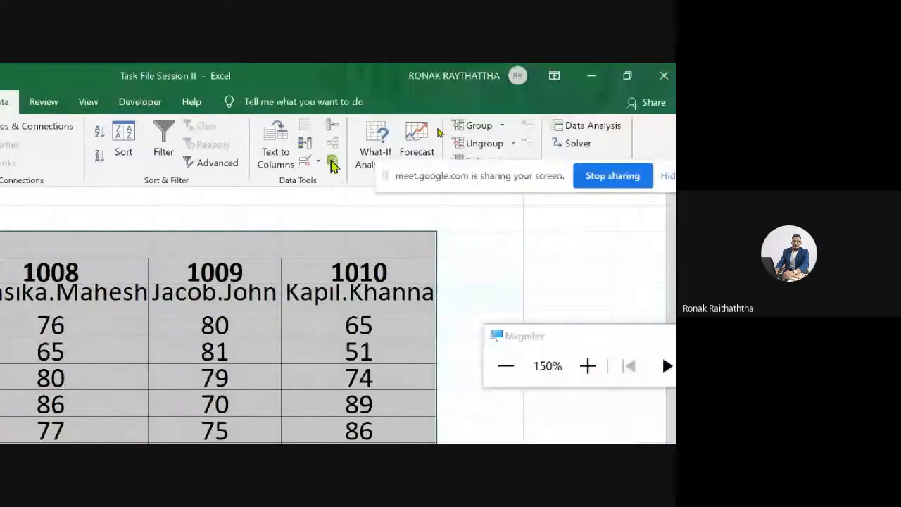
left_click(318, 163)
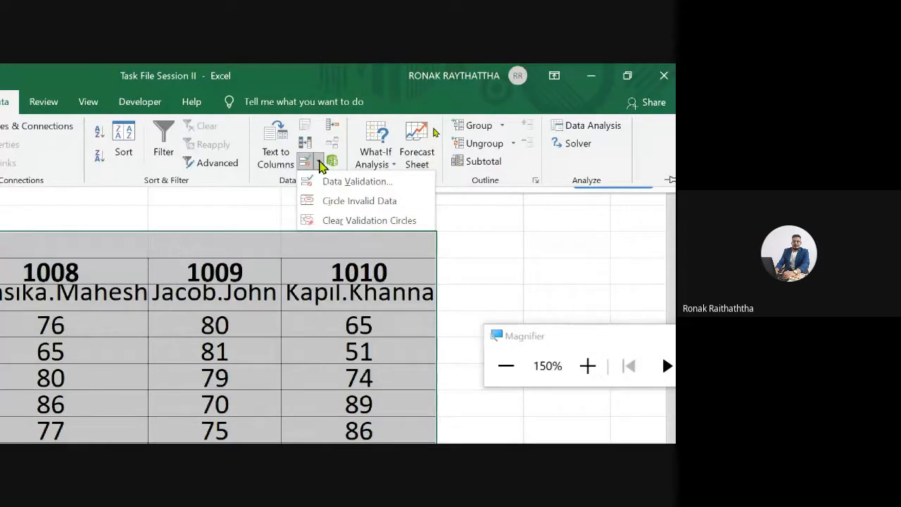
left_click(336, 182)
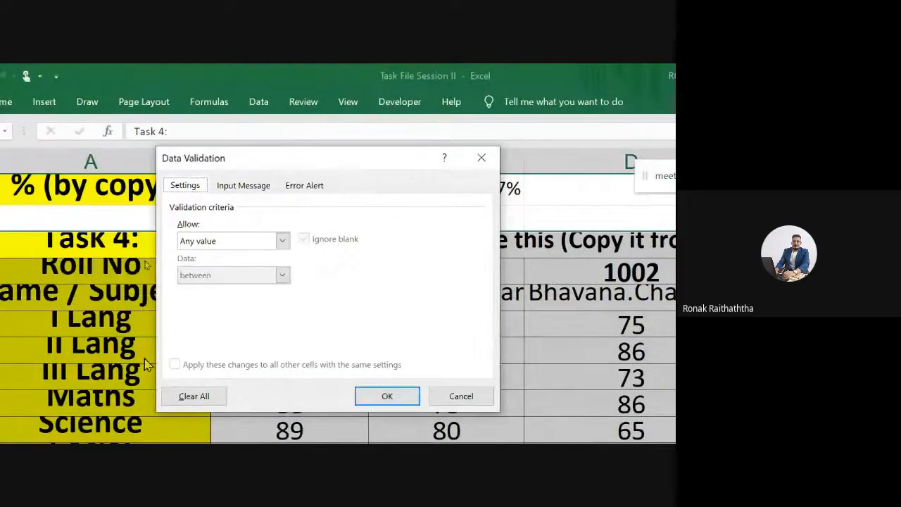
left_click(214, 398)
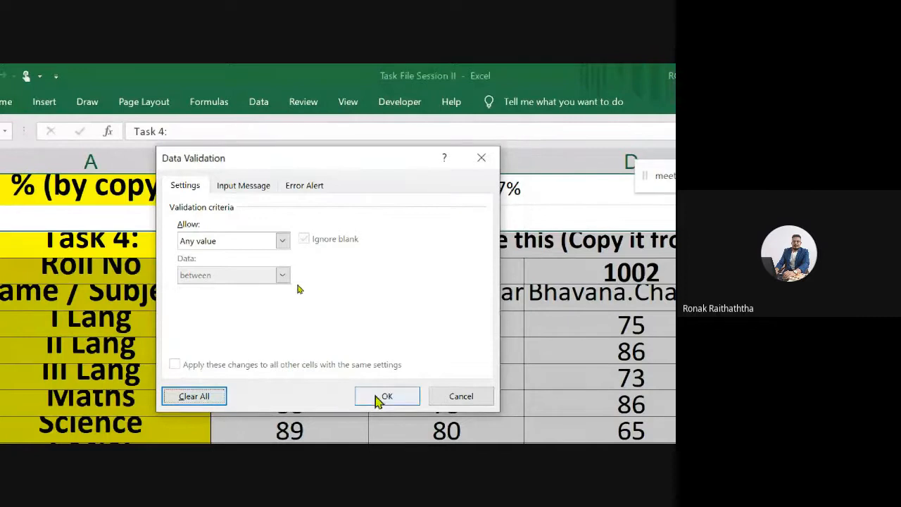
left_click(380, 396)
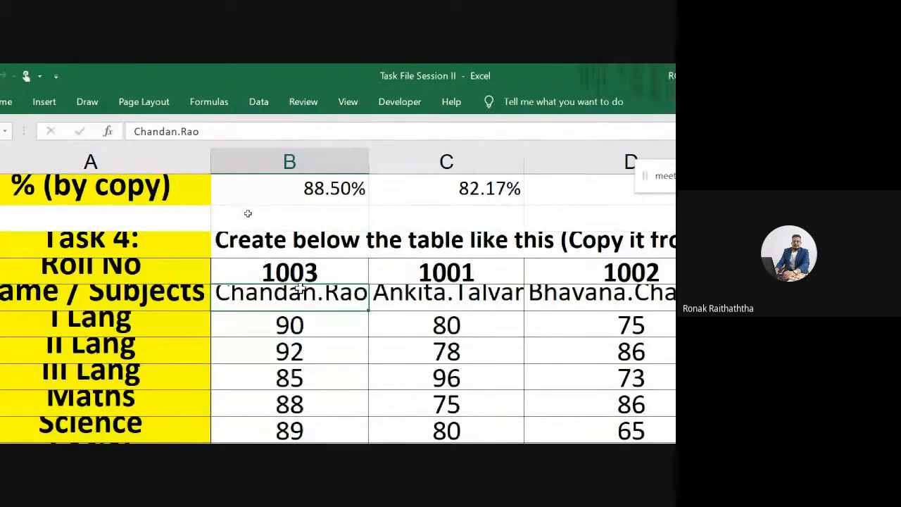
scroll(248, 213, "down", 2)
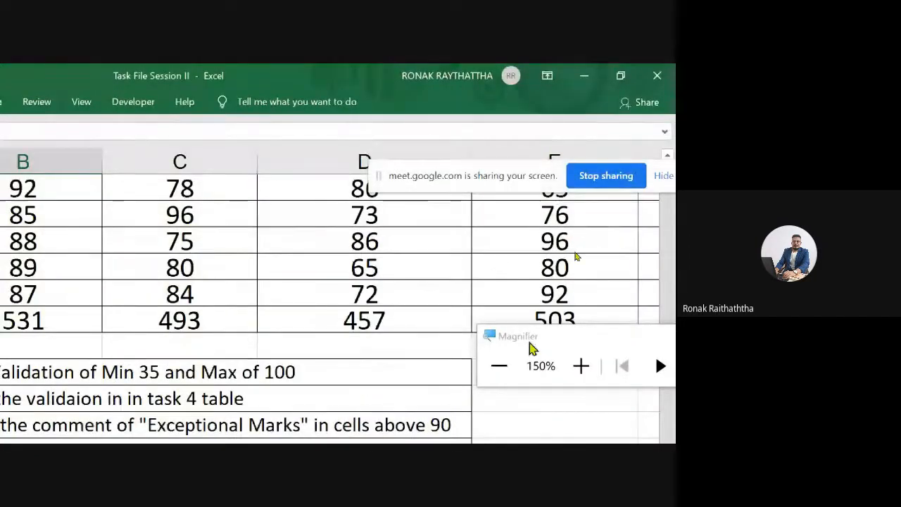
- Select all subject marks B18:K23 in the Task 4 table and open Data Validation for them
left_click(499, 366)
scroll(348, 201, "up", 1)
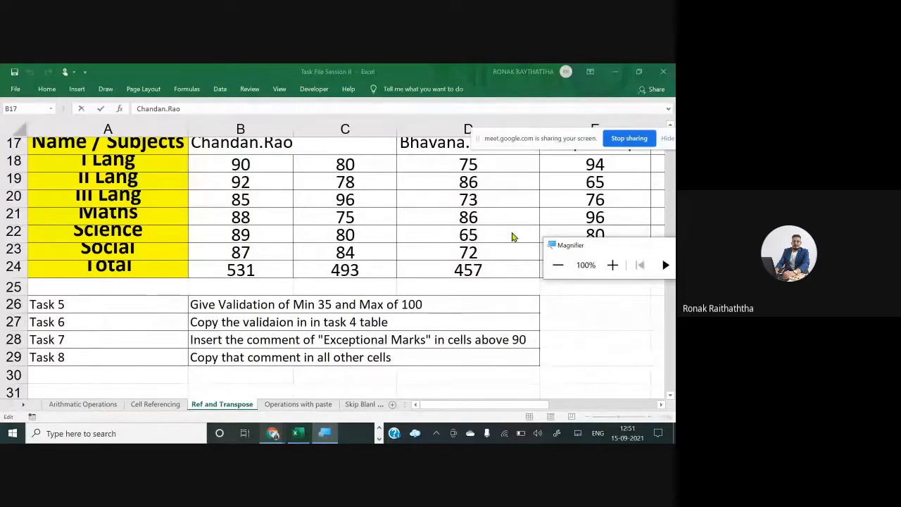
scroll(292, 176, "up", 1)
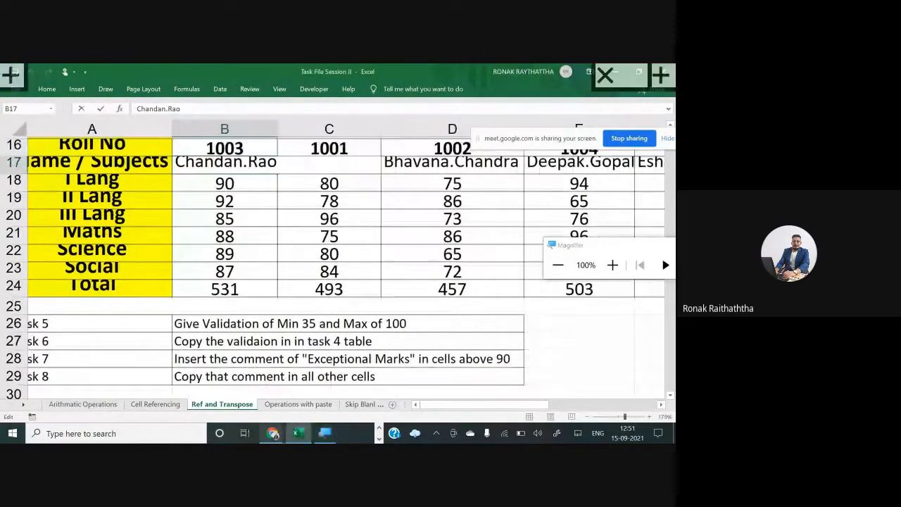
left_click(253, 188)
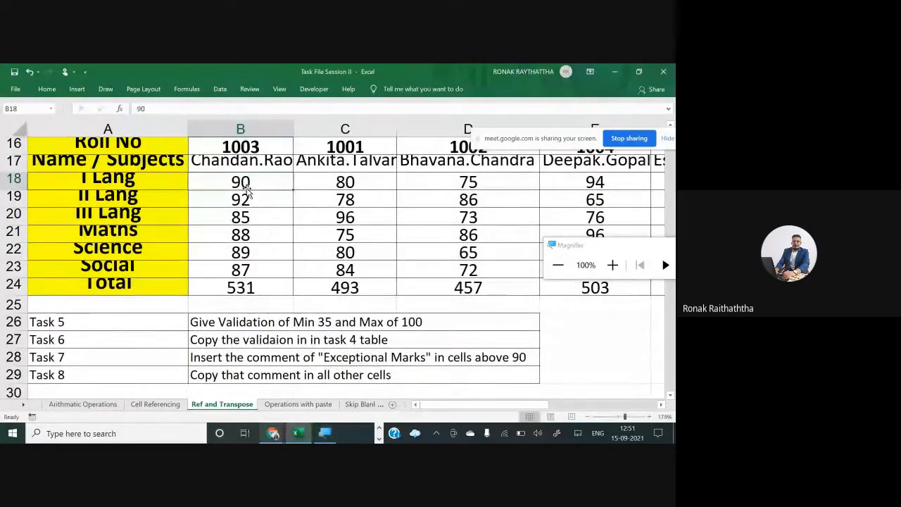
left_click_drag(253, 190, 456, 273)
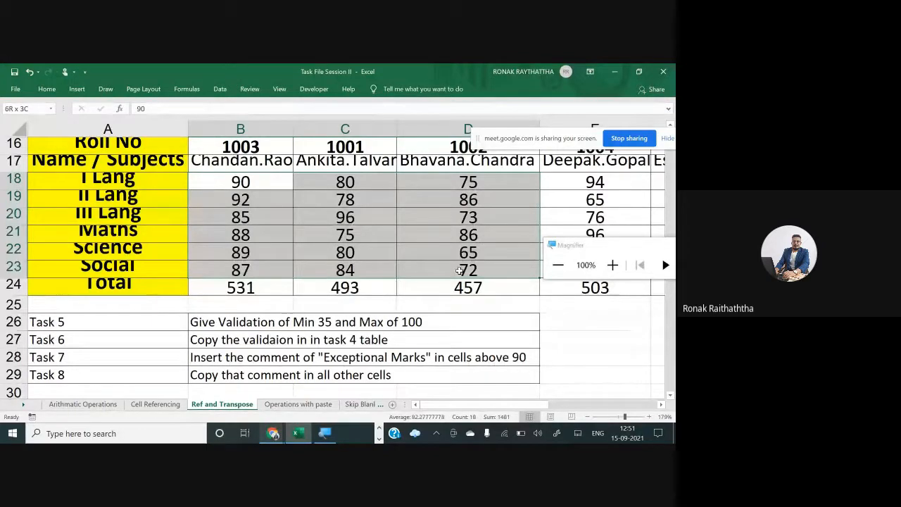
left_click_drag(499, 271, 441, 268)
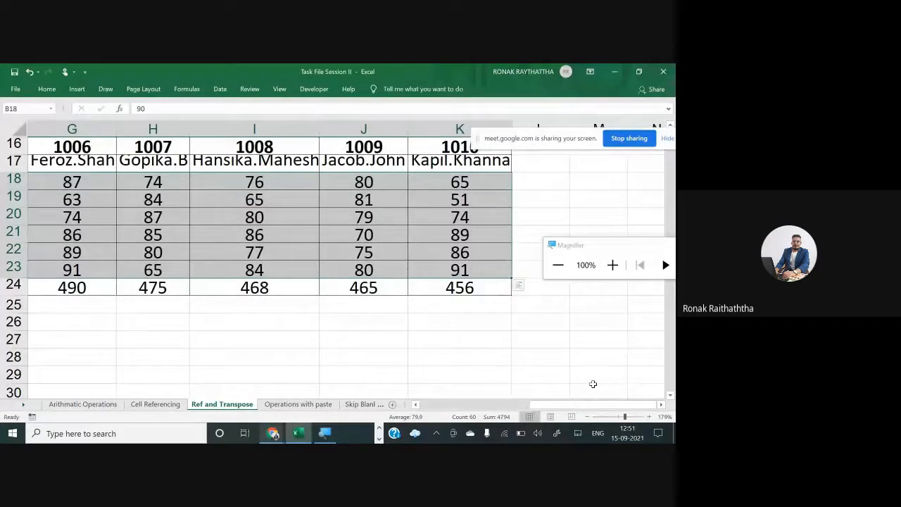
left_click(612, 265)
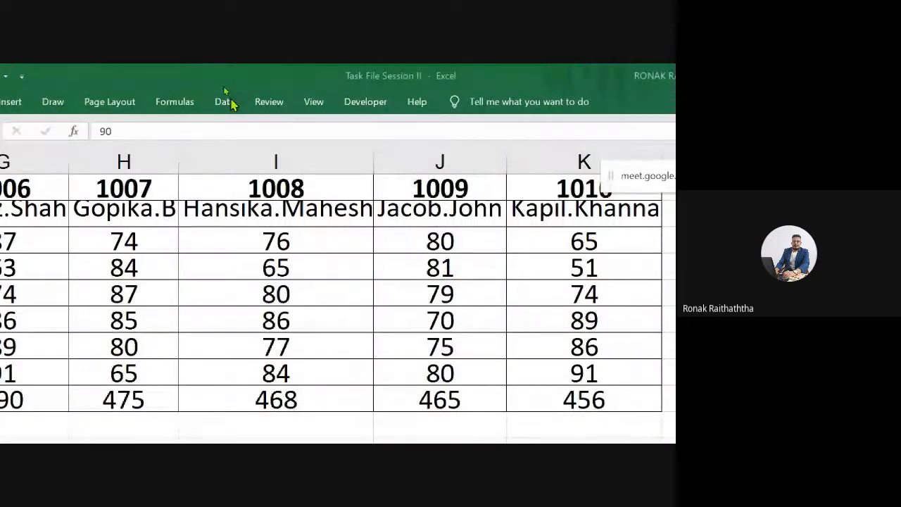
left_click(224, 101)
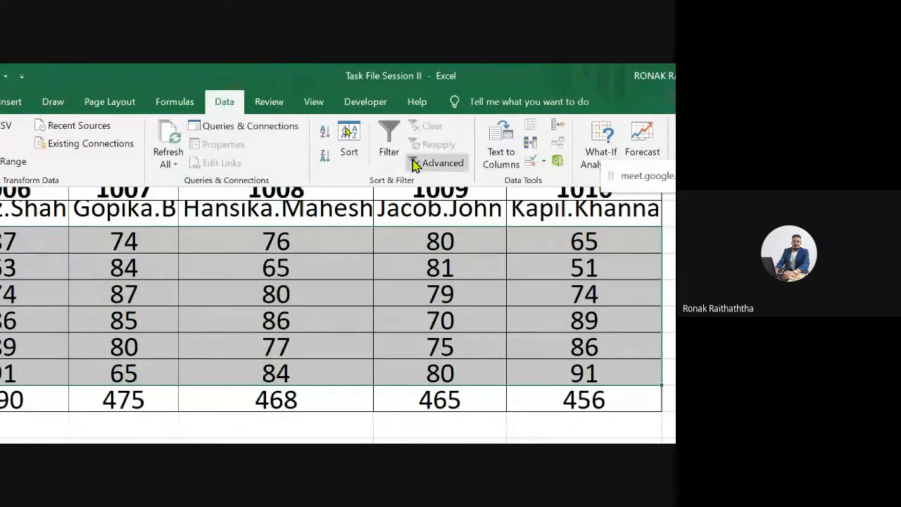
left_click(544, 163)
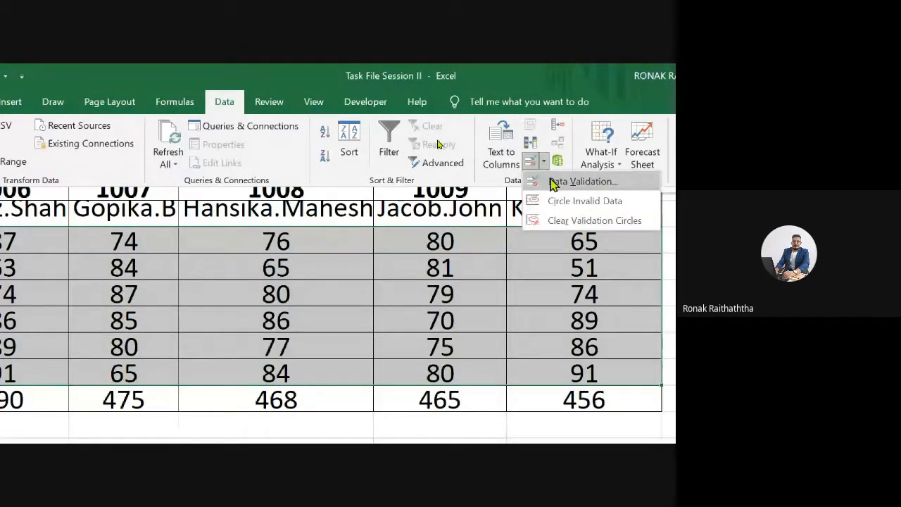
left_click(554, 183)
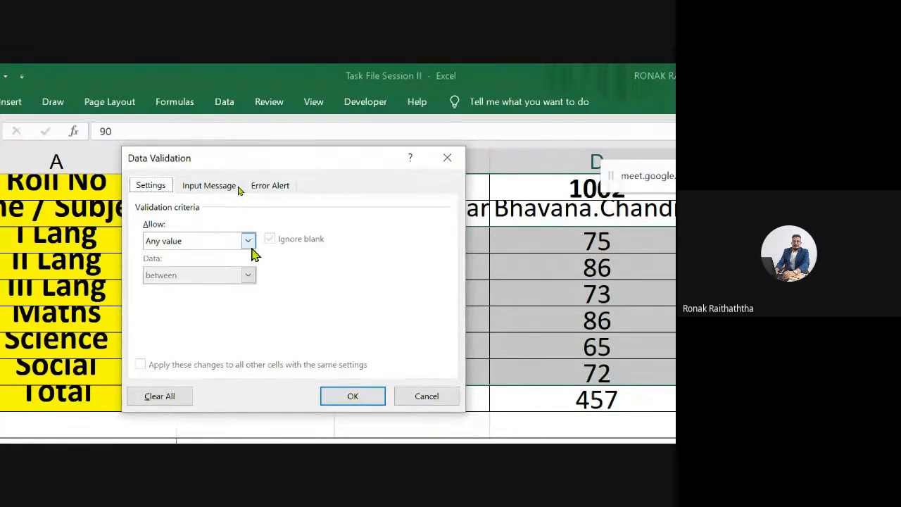
- Restrict the selected marks to whole numbers between a minimum of 35 and a maximum of 100 and apply the validation
left_click(251, 247)
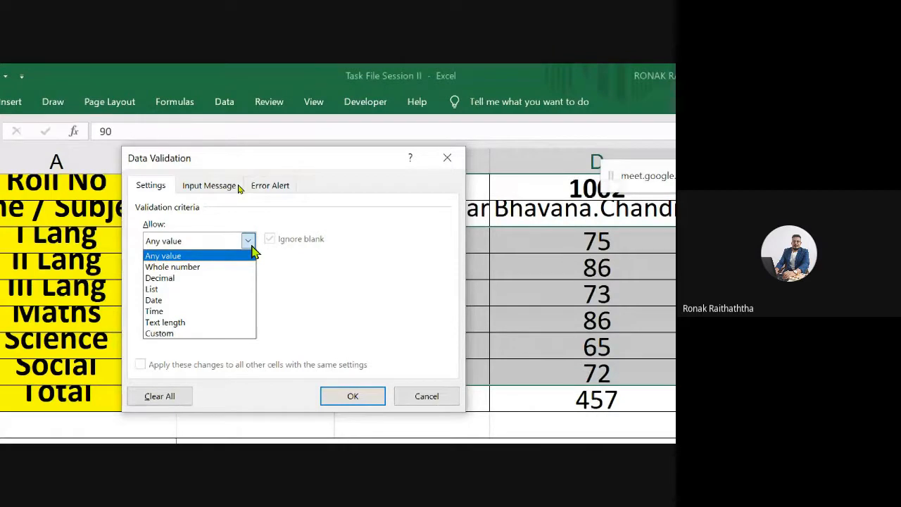
left_click(192, 268)
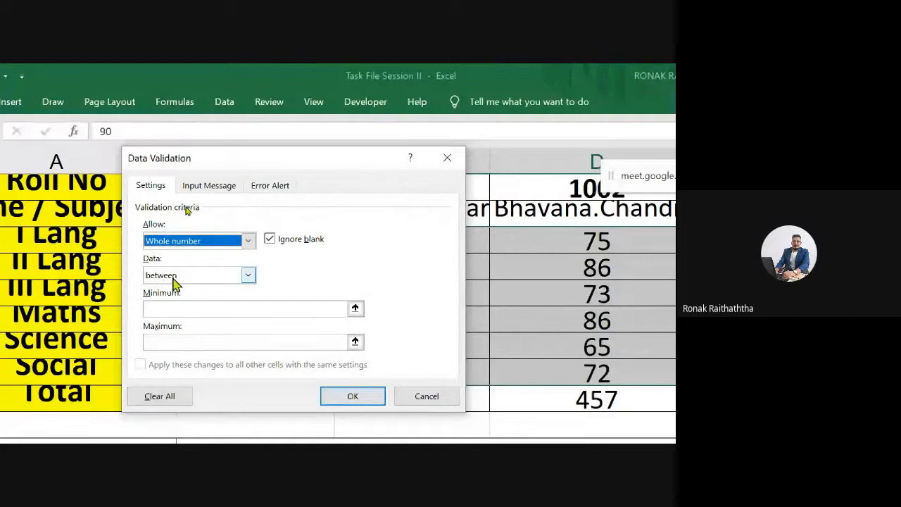
left_click(250, 276)
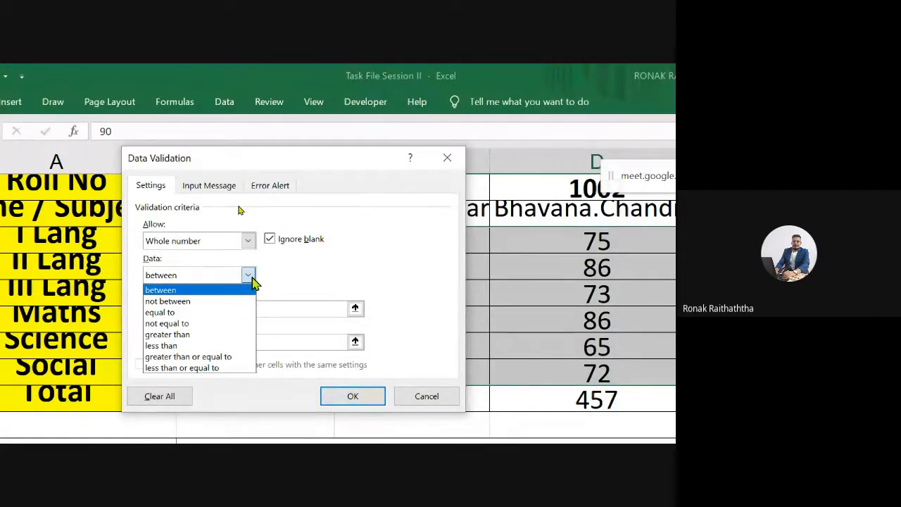
left_click(320, 259)
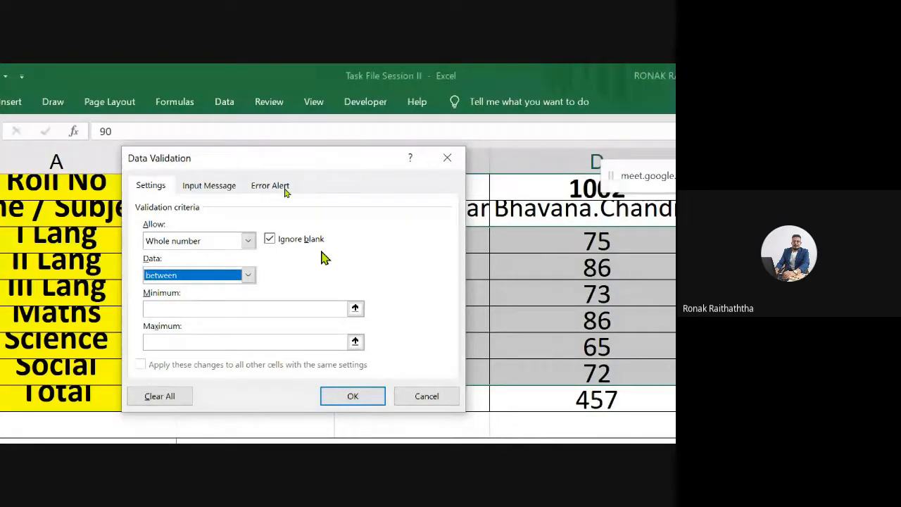
left_click(178, 310)
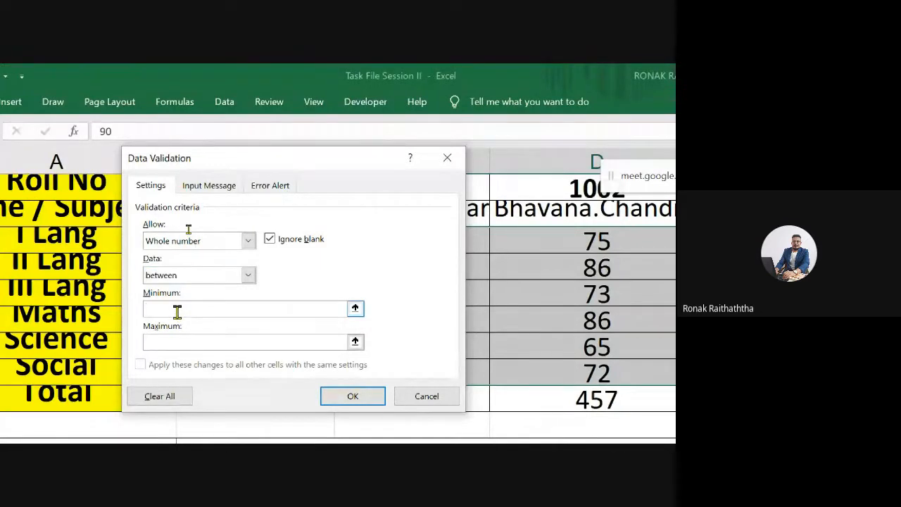
type("35")
left_click(160, 340)
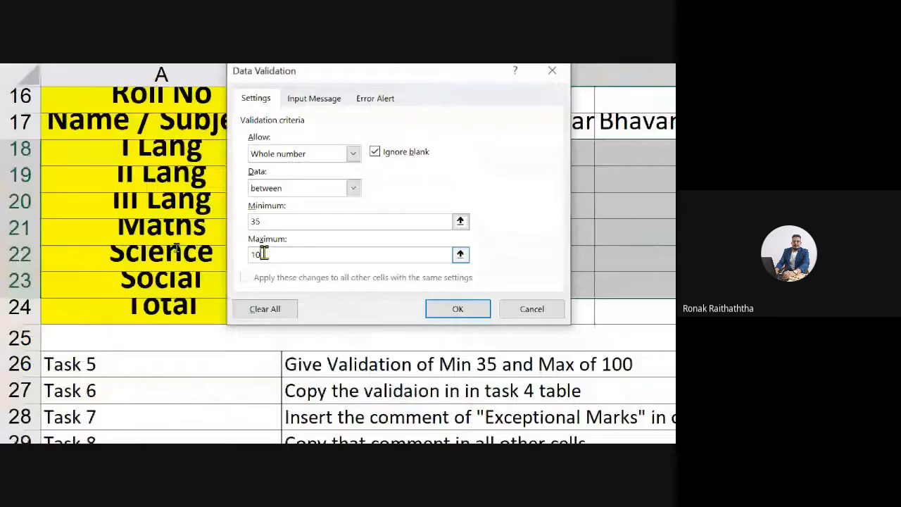
type("100")
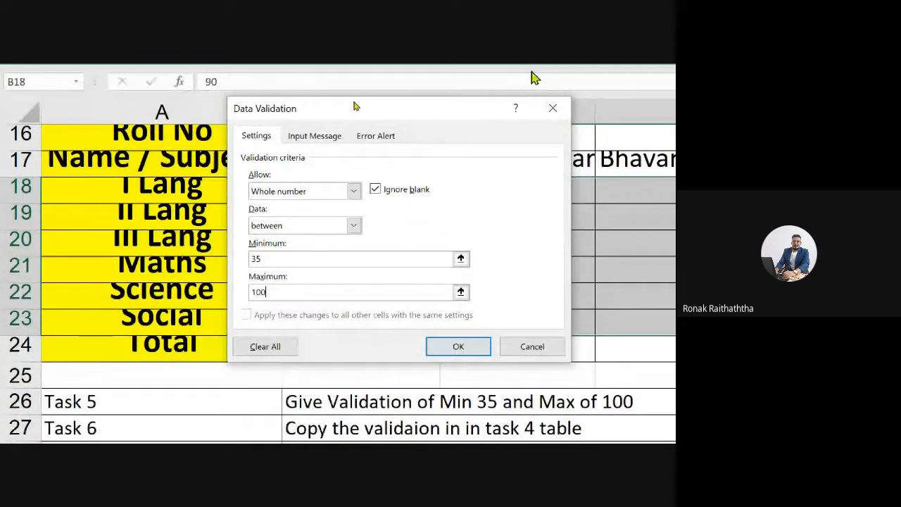
left_click(467, 348)
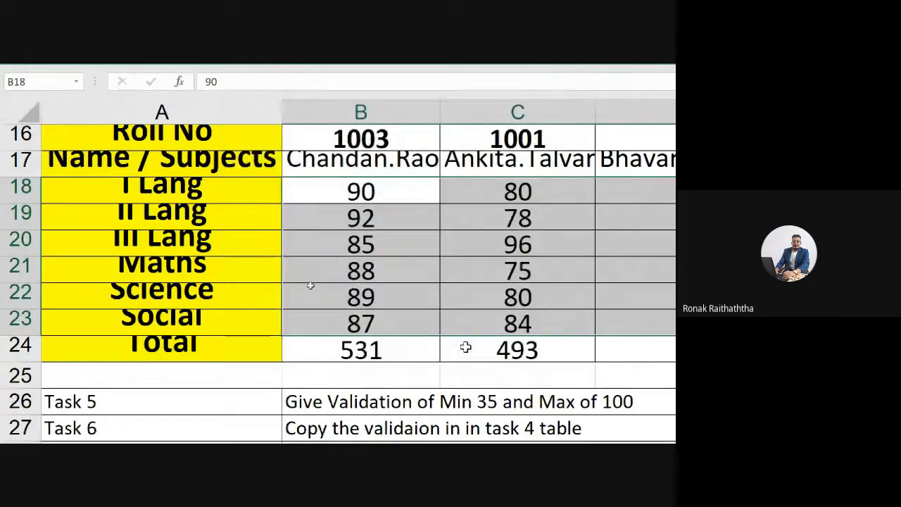
- Try to enter 101 in mark cell B18 to test the validation limits and cancel the entry
left_click(388, 185)
type("1")
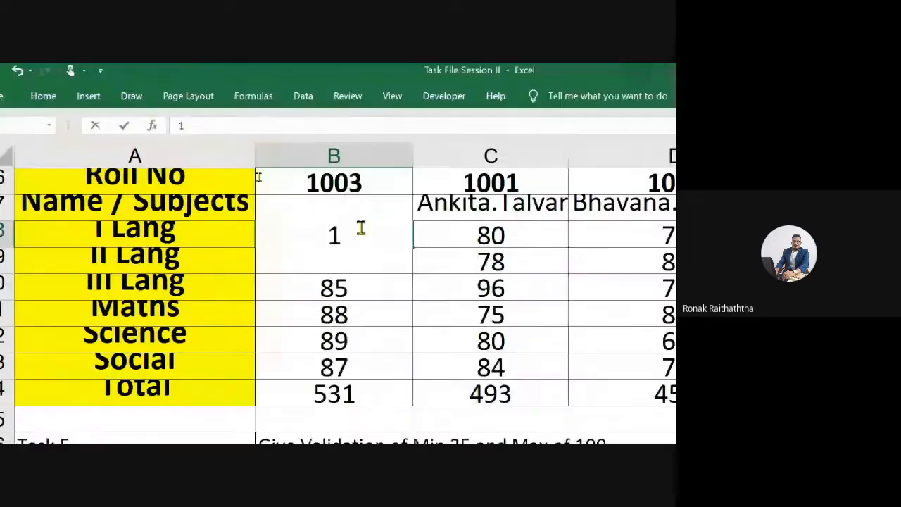
type("01")
key("Return")
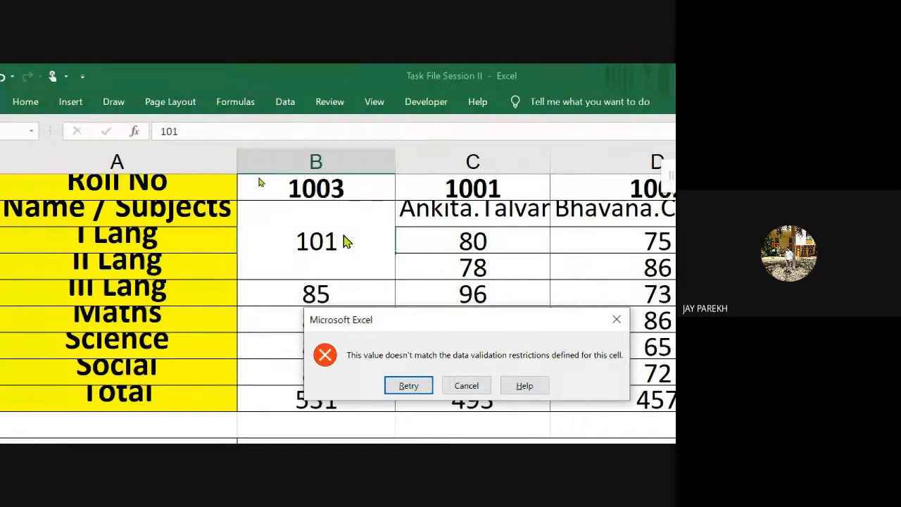
key("Escape")
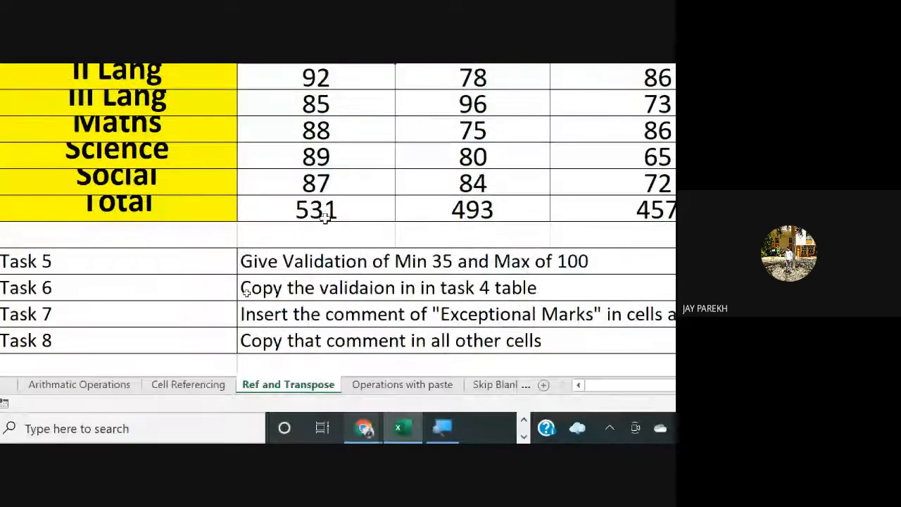
- Check the meeting chat in Google Meet, return to the Excel workbook and select the Task 6 instruction in B27
left_click(325, 405)
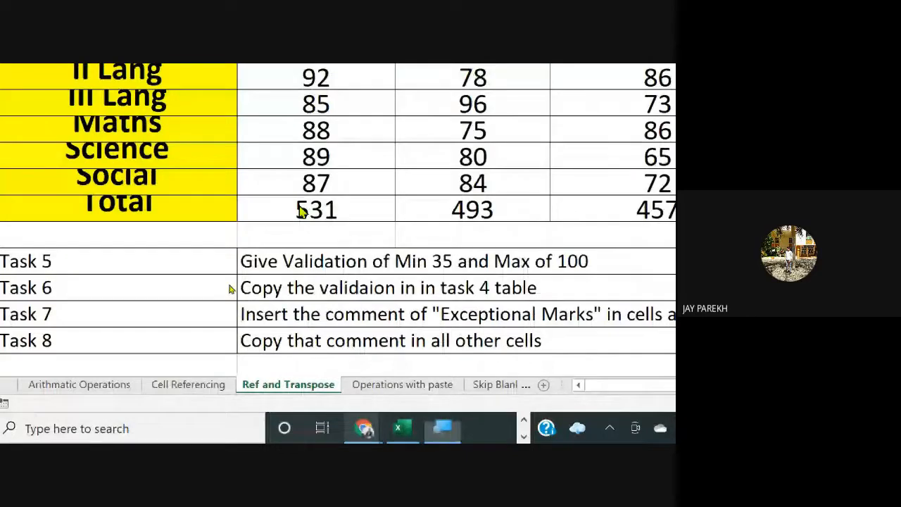
left_click(568, 303)
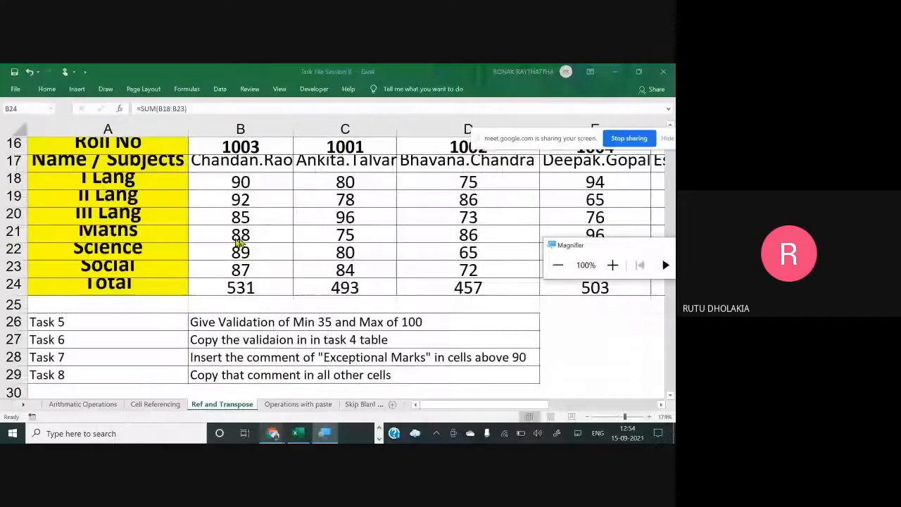
key("alt+Tab")
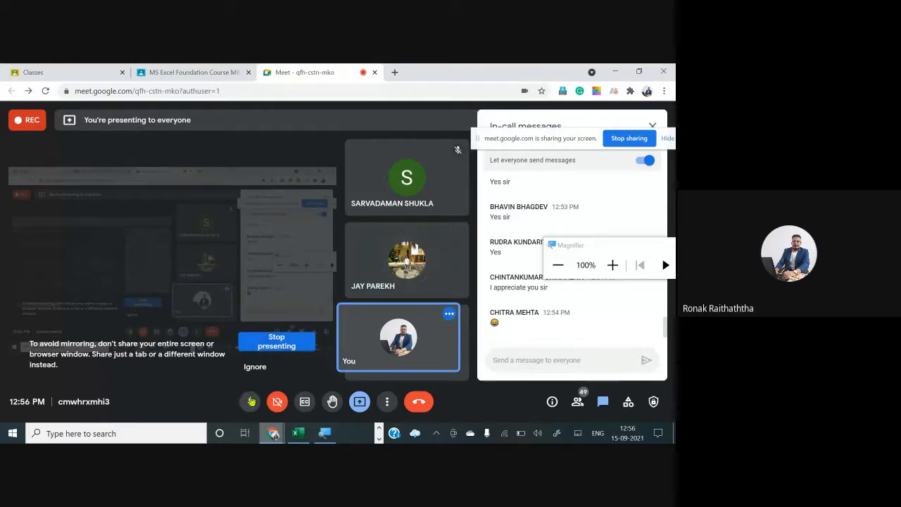
key("alt+Tab")
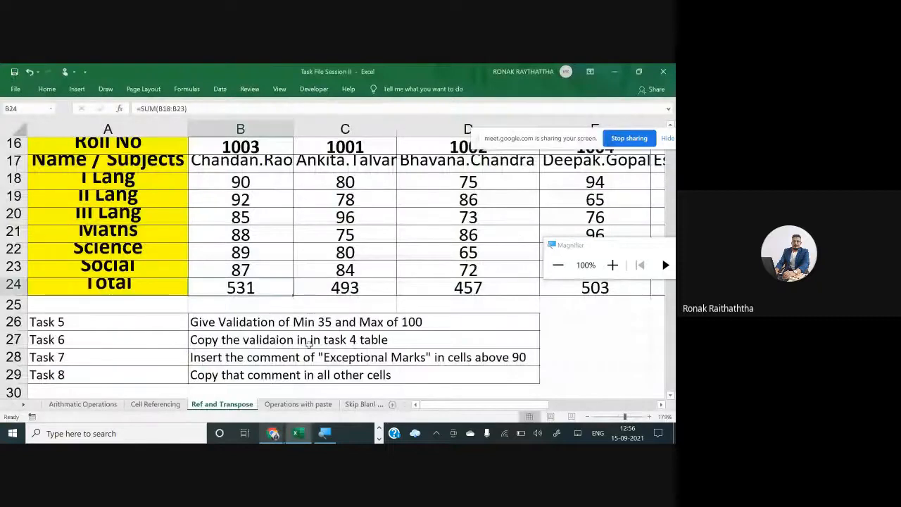
left_click(311, 342)
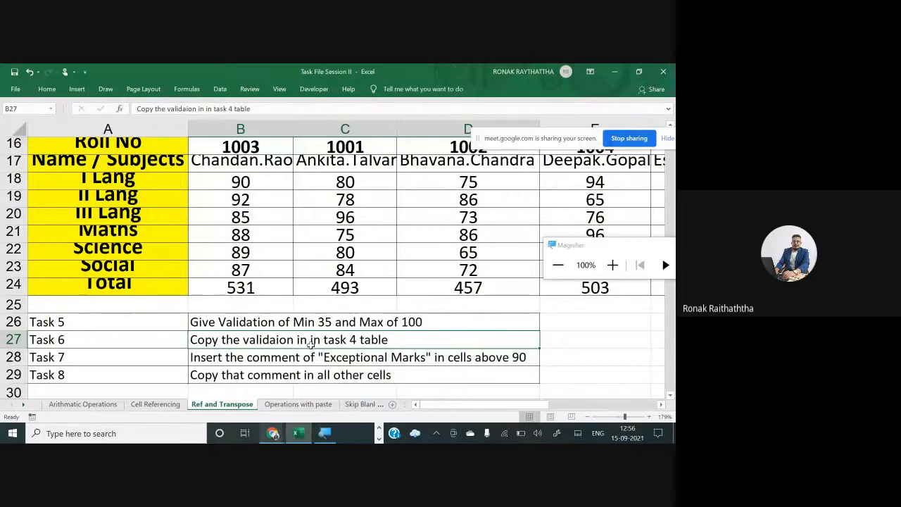
- Copy validated mark cell B18 in the Task 4 table as the source for Task 6
scroll(216, 323, "up", 3)
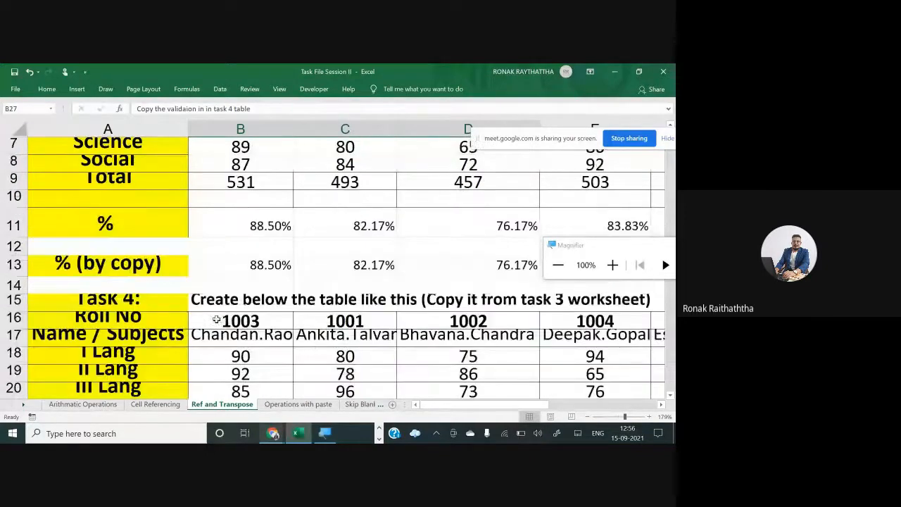
scroll(224, 303, "down", 1)
left_click_drag(224, 303, 568, 338)
left_click(130, 295)
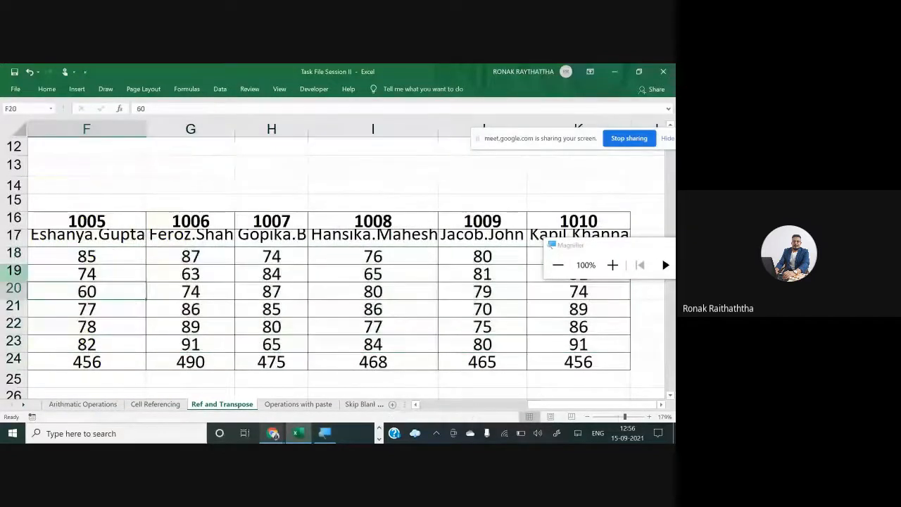
left_click_drag(535, 406, 430, 407)
left_click(250, 256)
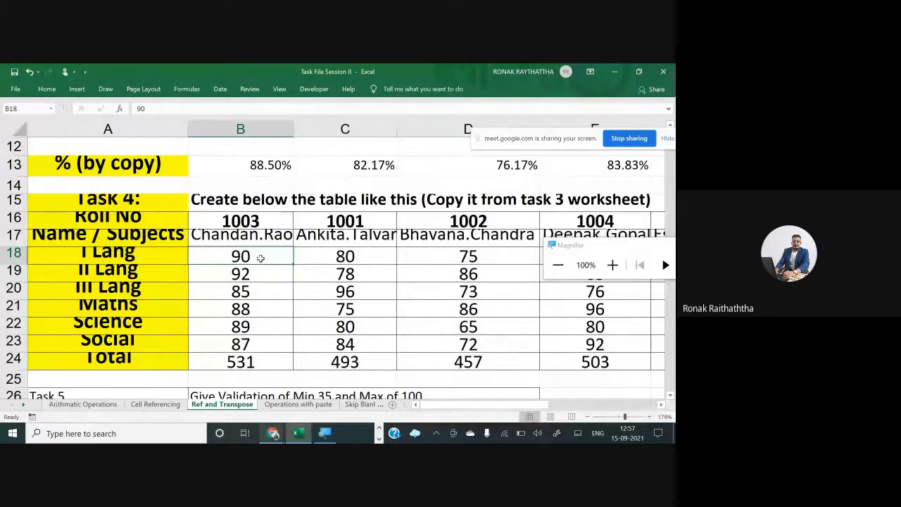
key("ctrl+c")
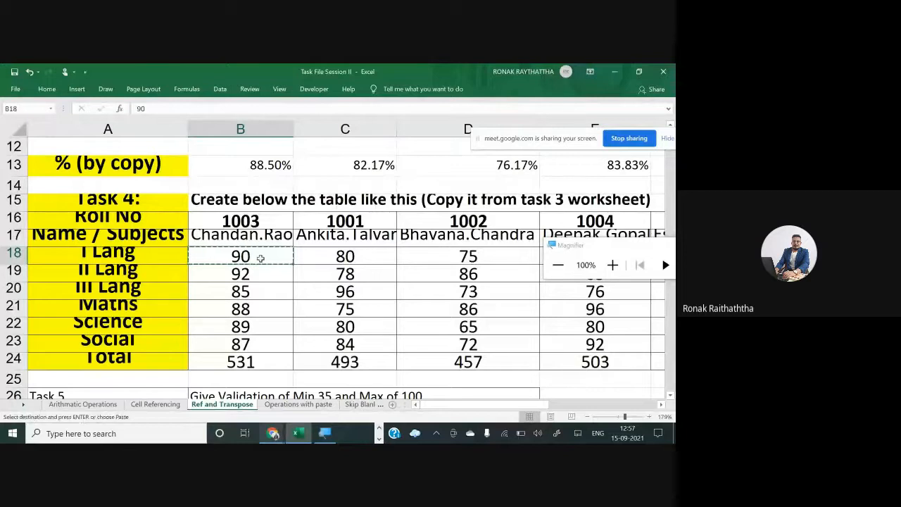
- Paste only the validation from the copied cell onto all marks in the upper table, B3:K8
scroll(190, 232, "up", 4)
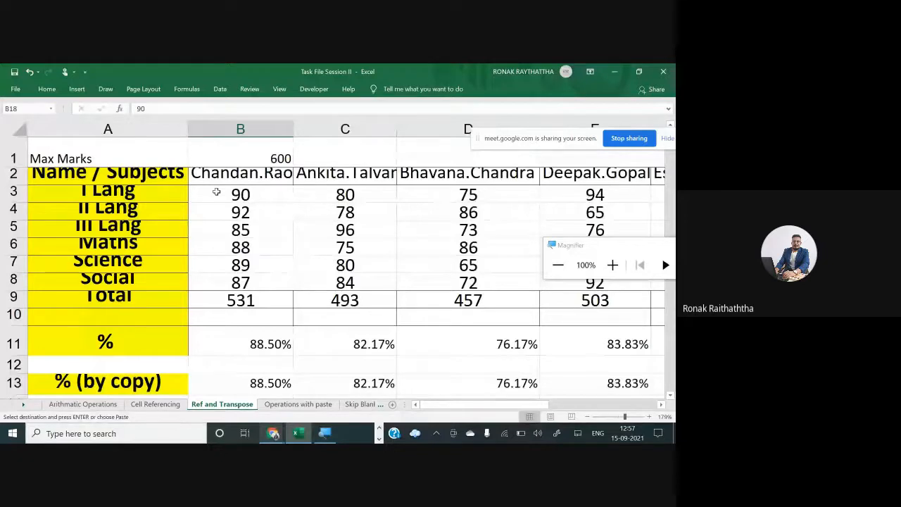
left_click_drag(216, 191, 512, 287)
left_click_drag(535, 405, 503, 414)
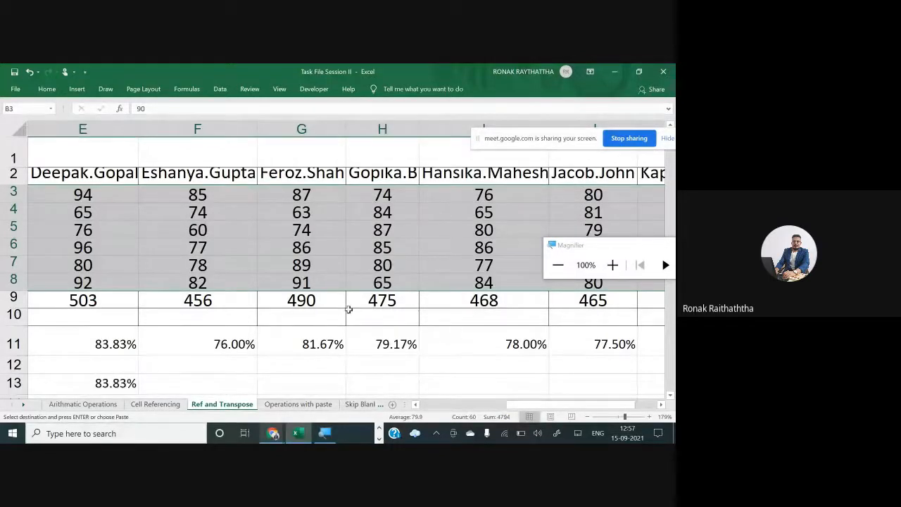
left_click(51, 93)
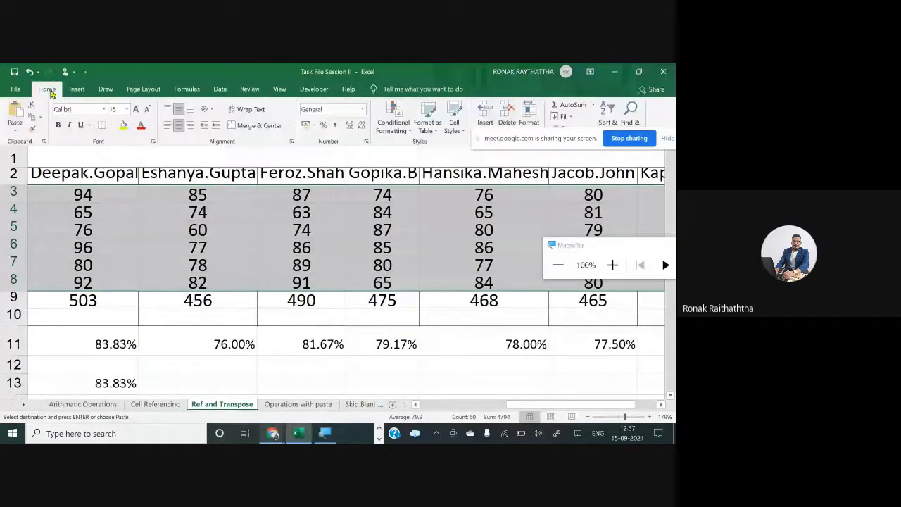
left_click(14, 130)
left_click(52, 248)
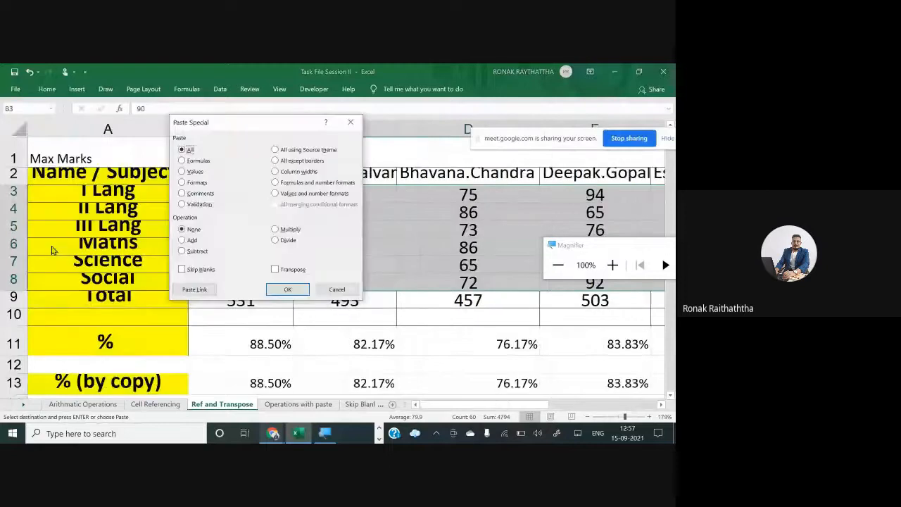
left_click(612, 264)
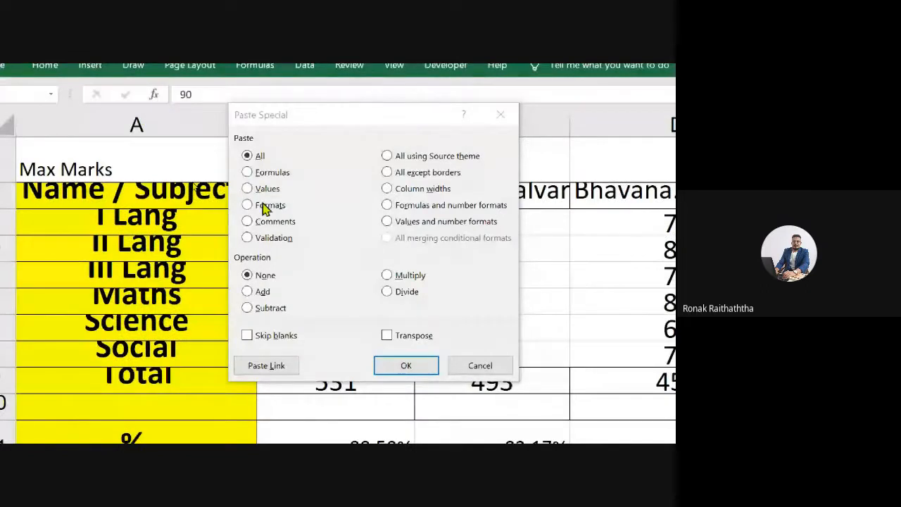
left_click(247, 237)
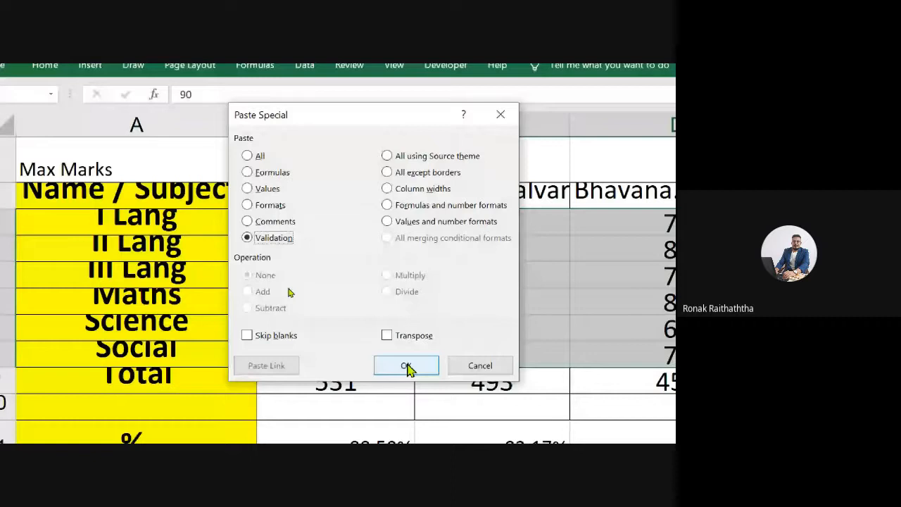
left_click(407, 366)
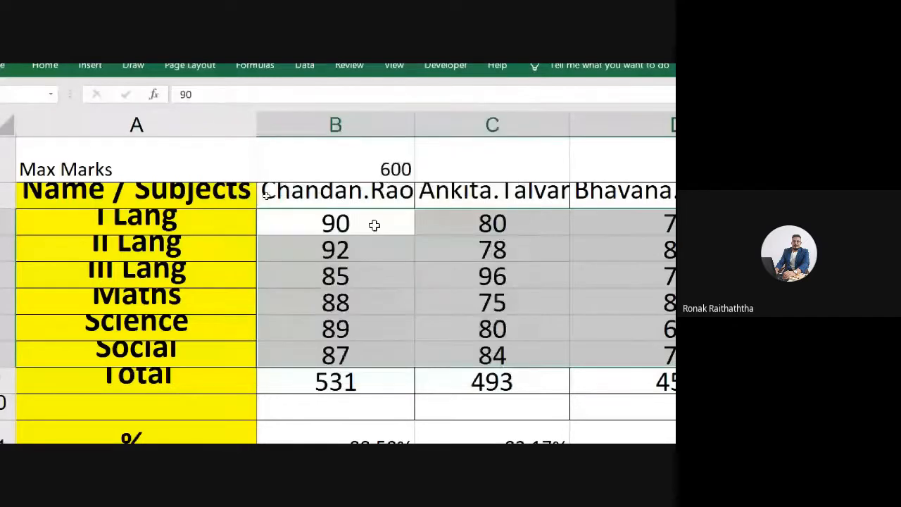
- Try to enter 30 in mark cell B3 to test the pasted validation and cancel the entry
left_click(374, 225)
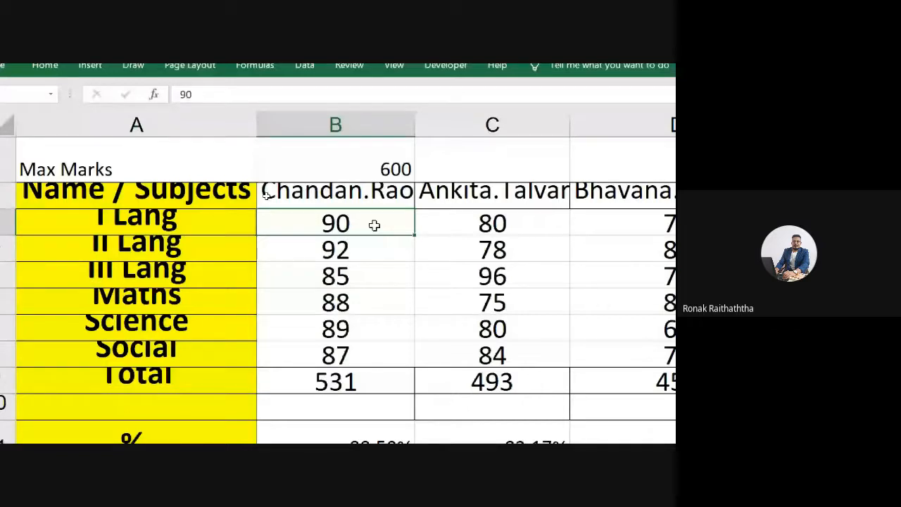
type("30")
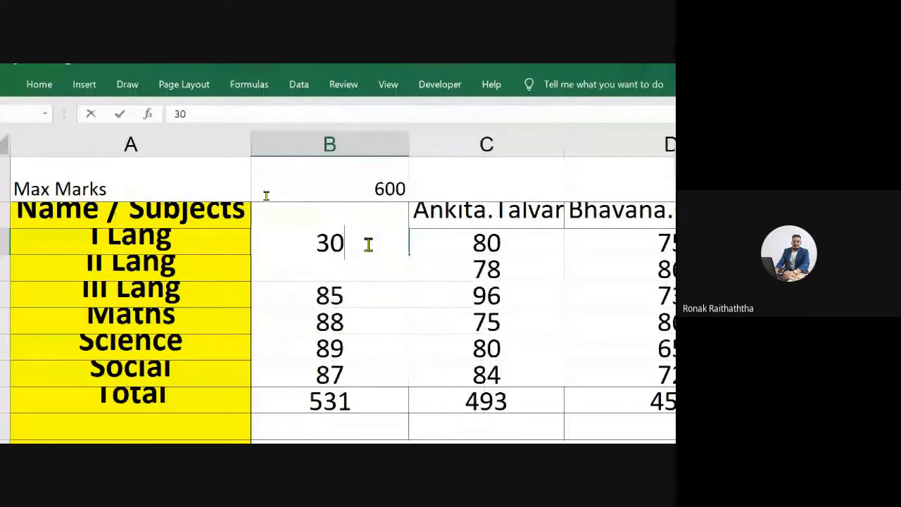
key("Return")
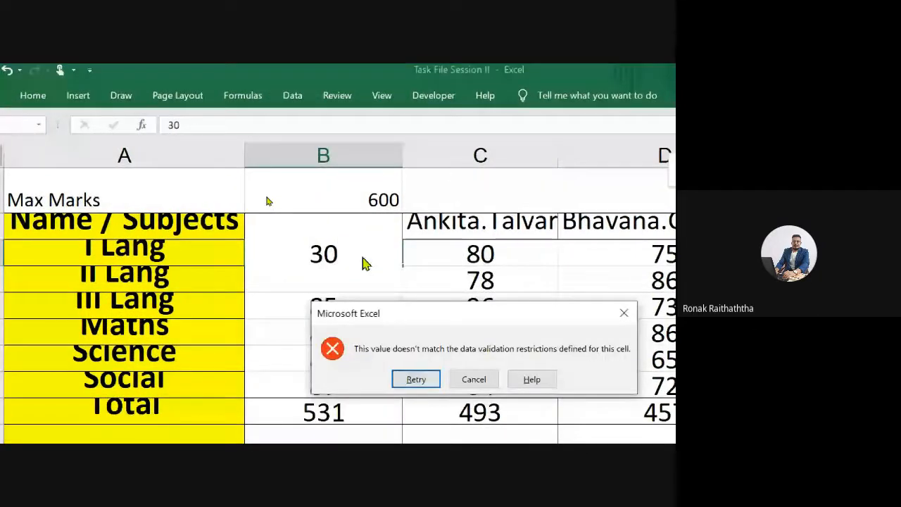
key("Escape")
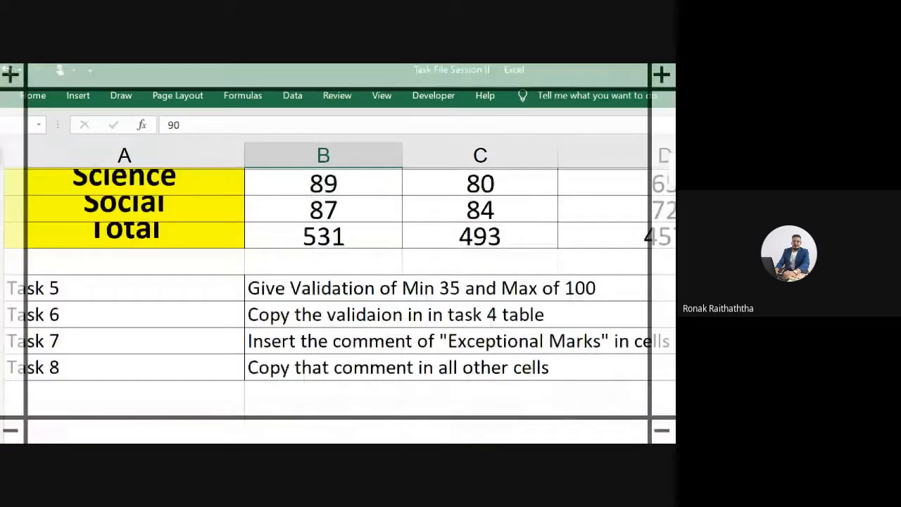
- Review the Task 7 and Task 8 instructions and select mark cell B4 in the upper table at 100% screen magnification
scroll(338, 275, "down", 1)
scroll(338, 285, "up", 4)
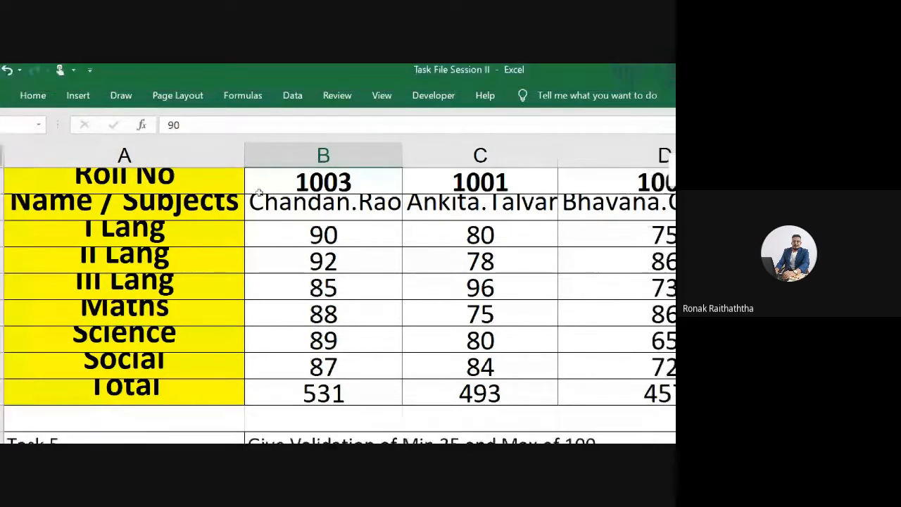
scroll(322, 243, "up", 2)
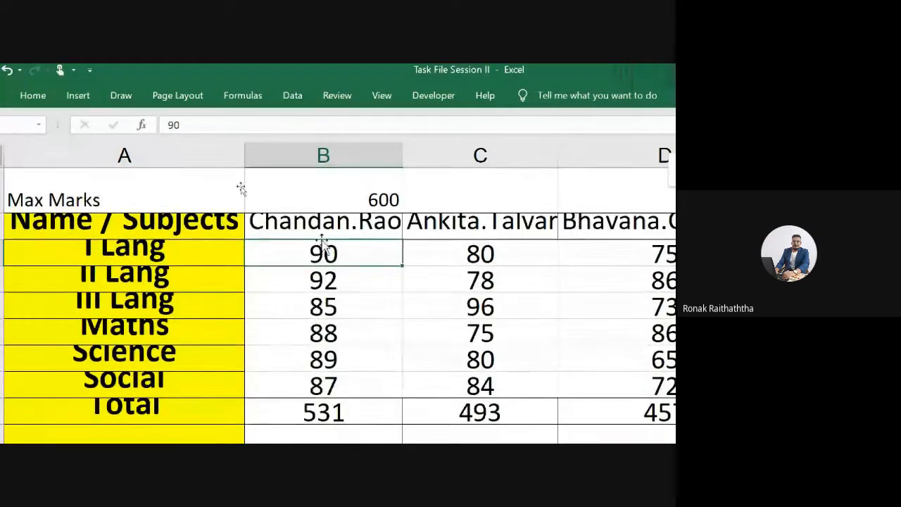
left_click(356, 279)
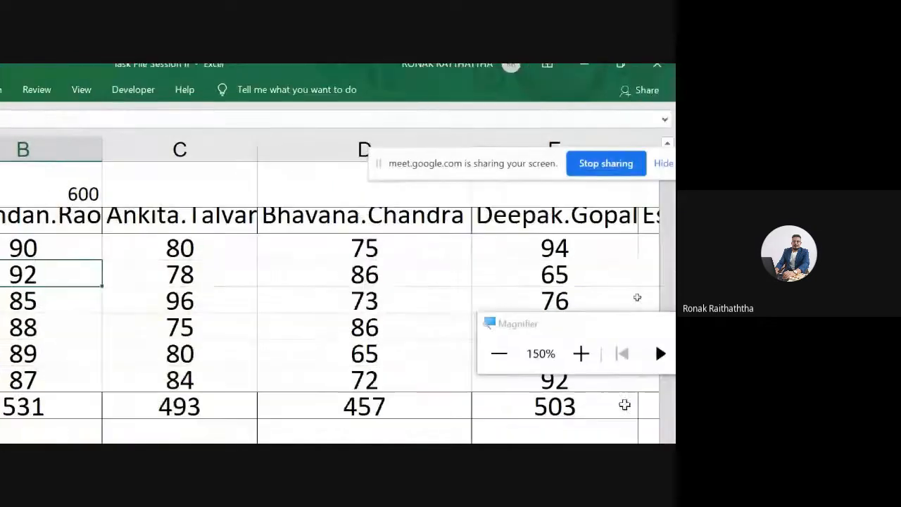
left_click(499, 356)
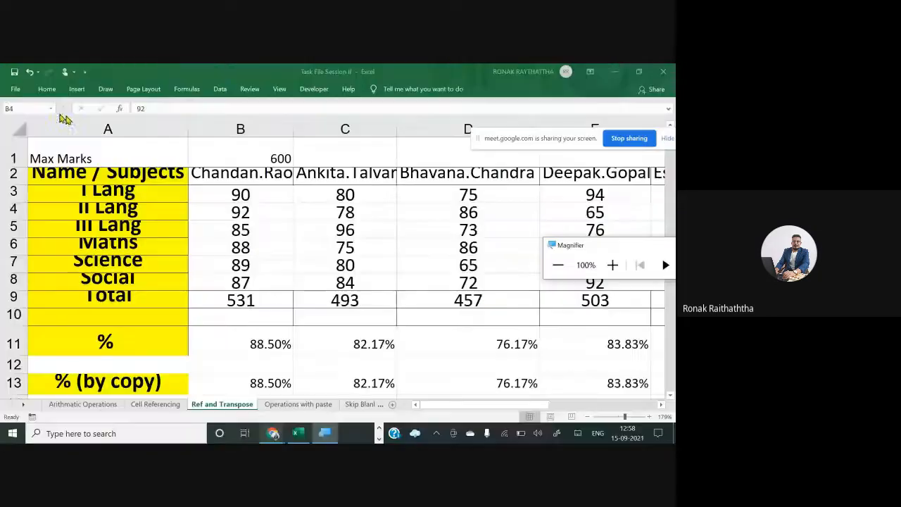
- Insert the comment "Exeptional Marks" on the II Lang mark in B4 of the upper table
left_click(214, 211)
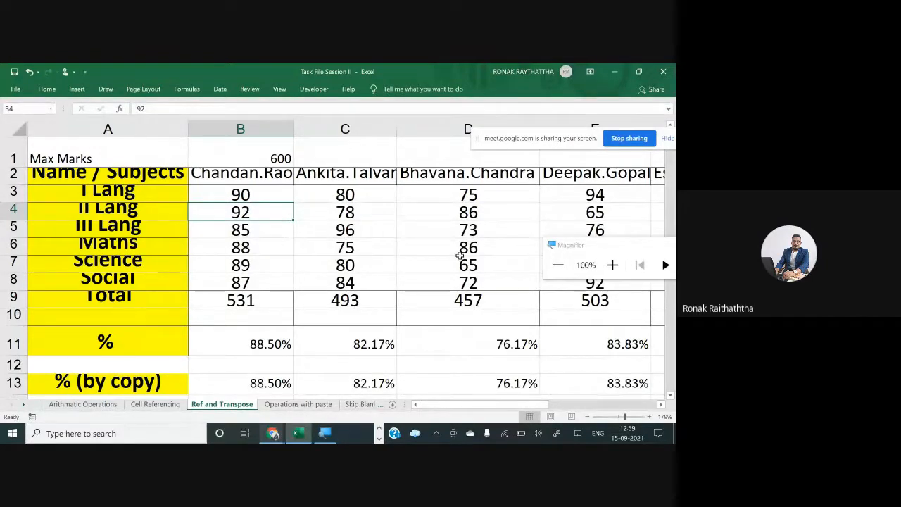
right_click(264, 213)
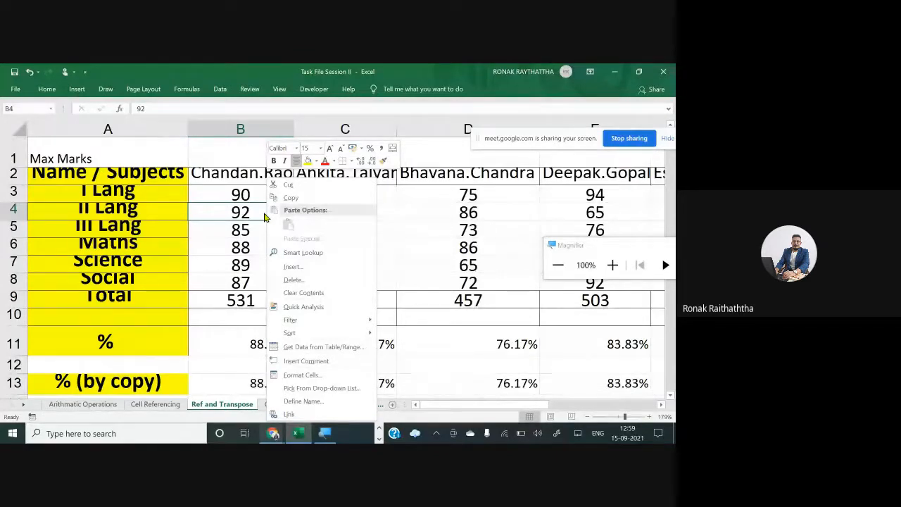
left_click(297, 361)
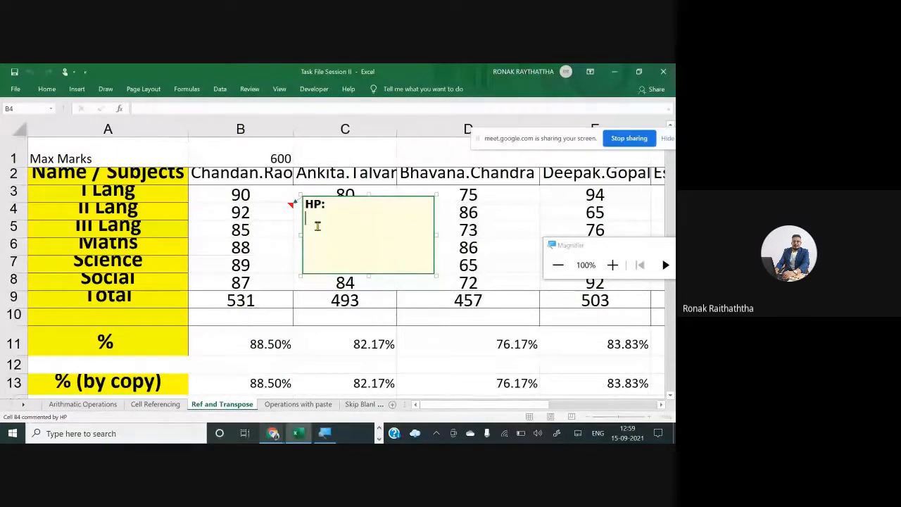
left_click(316, 219)
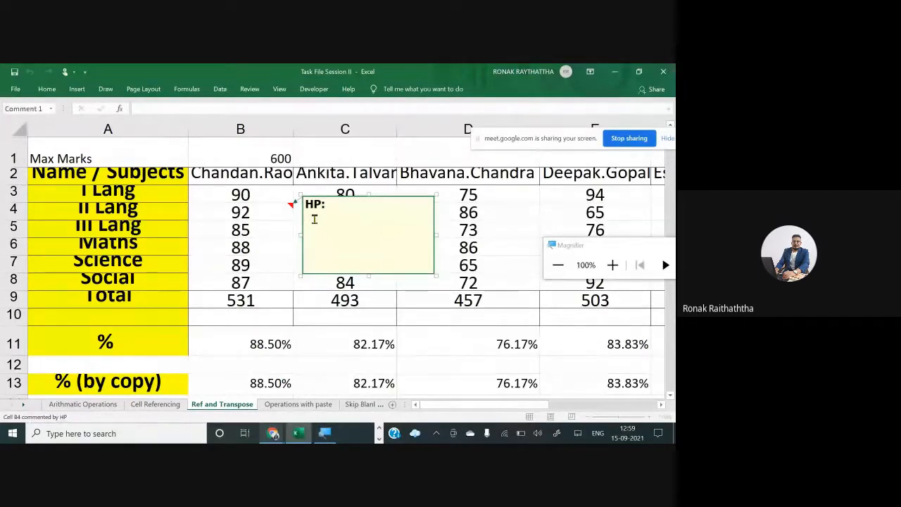
type("Ex")
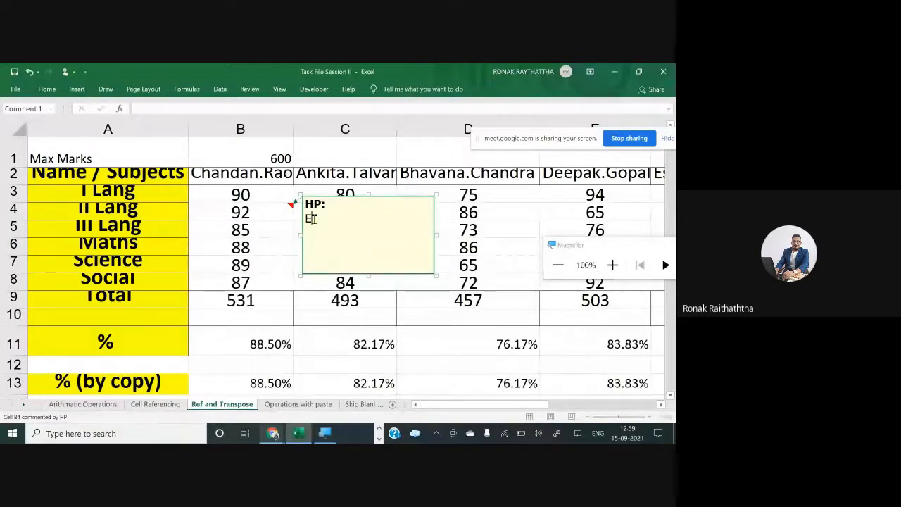
type("e")
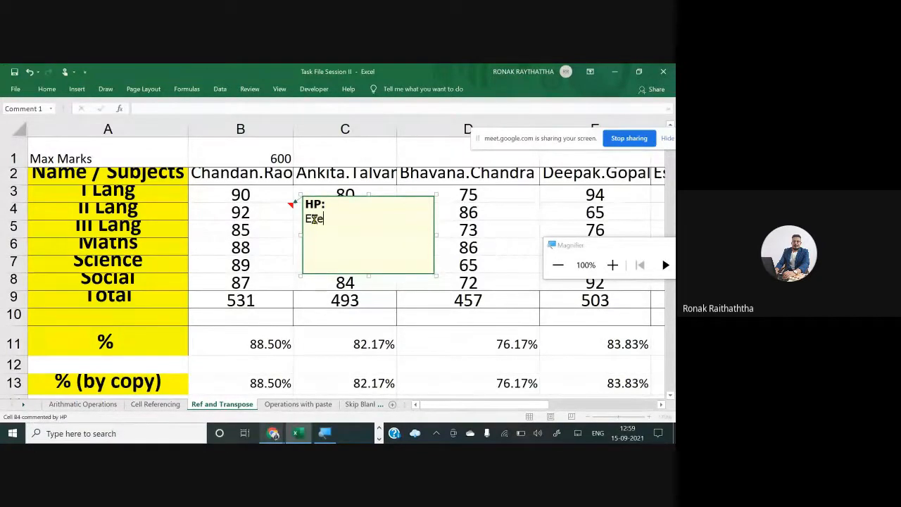
type("ptional ")
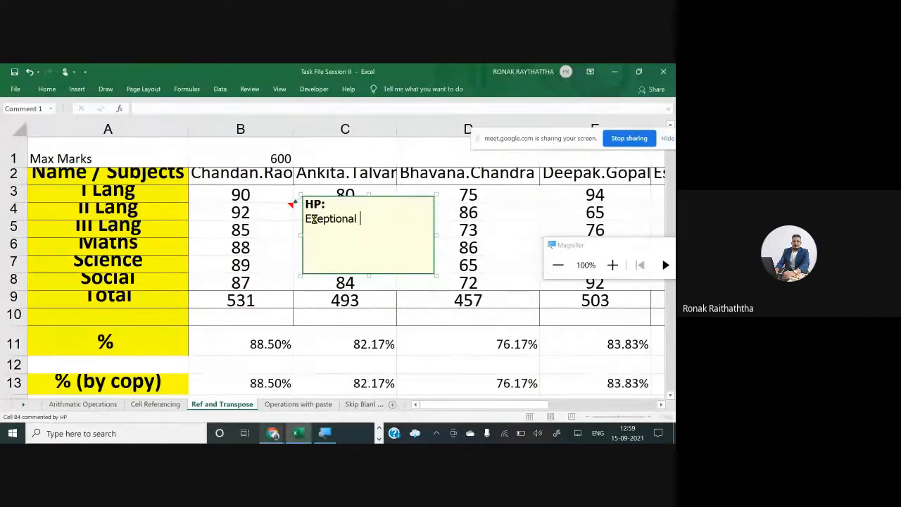
type("Marks")
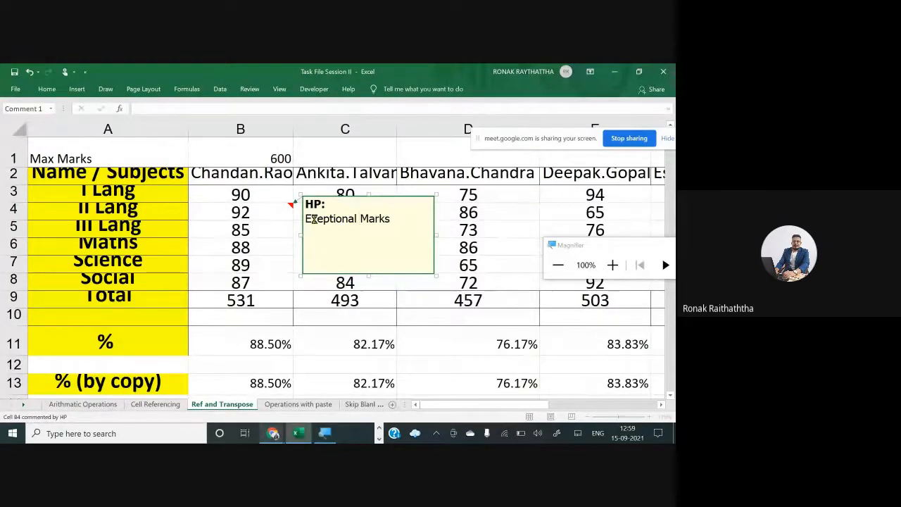
left_click(280, 240)
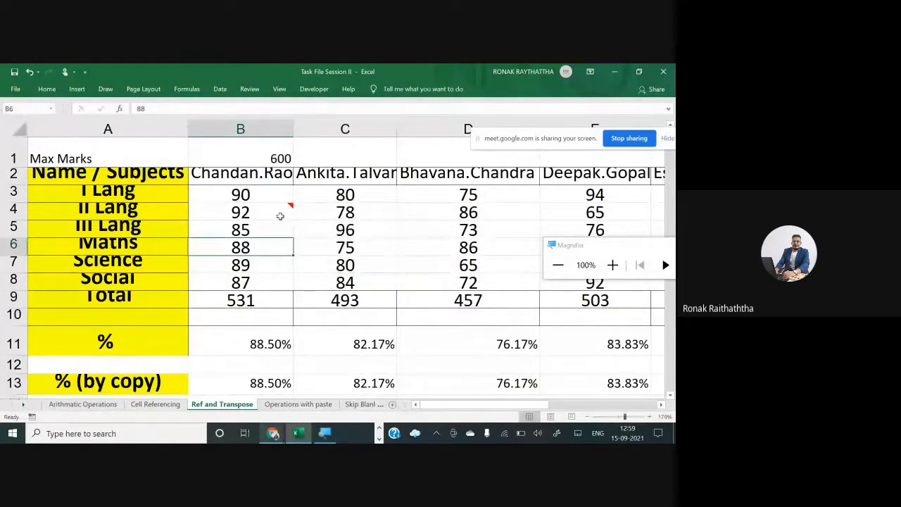
- Set the comment on B4 to stay permanently displayed and select cell B6
mouse_move(280, 216)
mouse_move(252, 212)
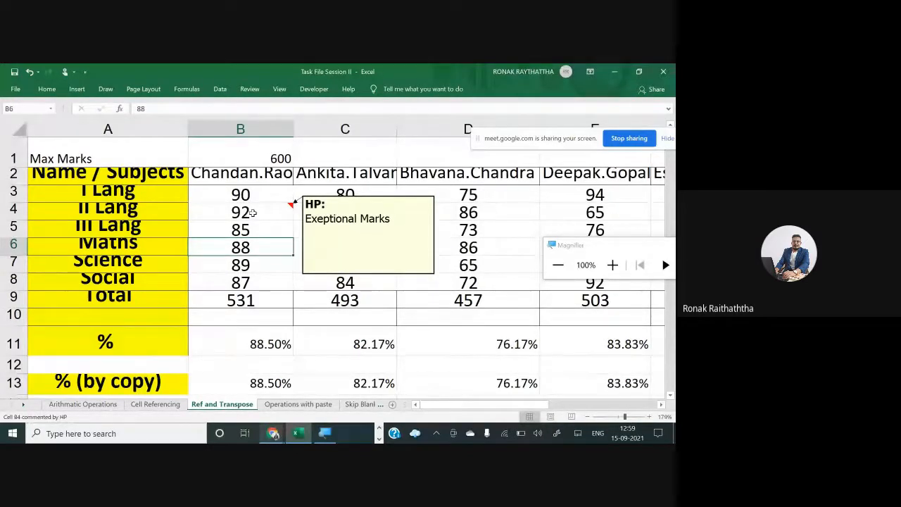
left_click(252, 212)
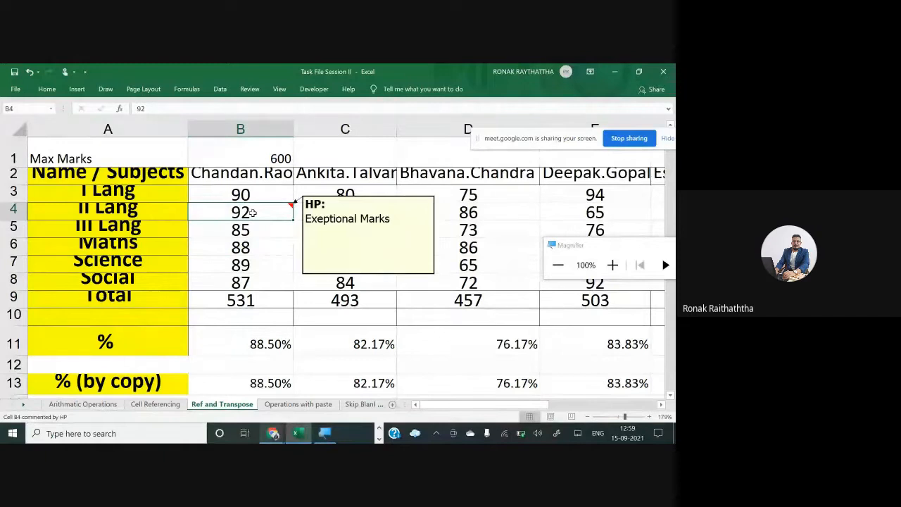
right_click(252, 214)
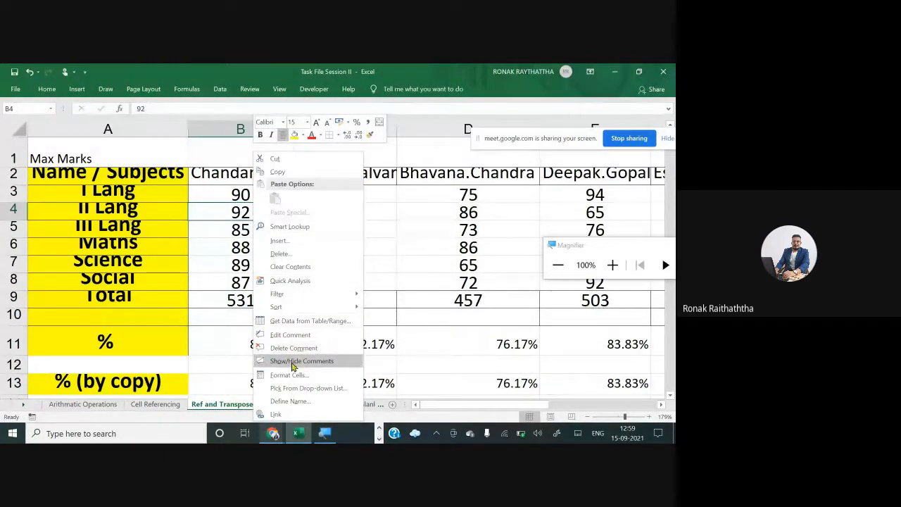
left_click(292, 361)
left_click(259, 254)
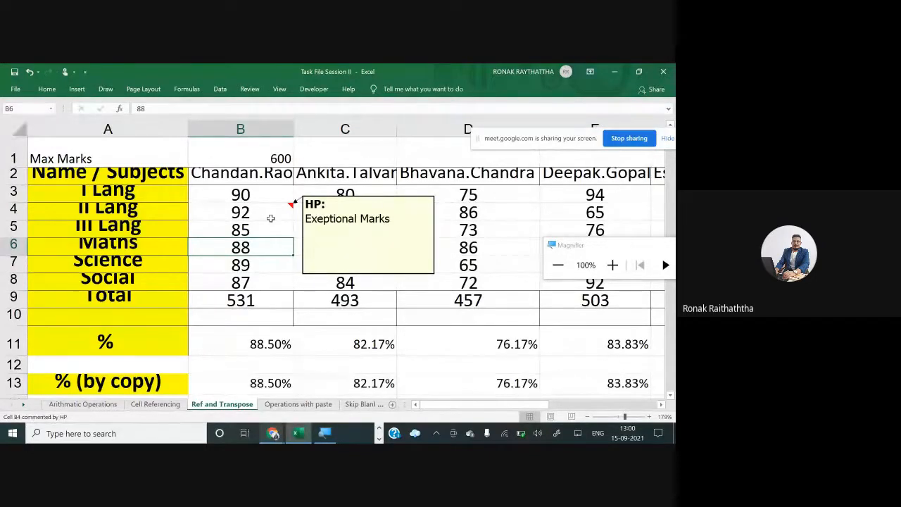
- Hide the permanently displayed comment on B4 and select cell B7
left_click(266, 211)
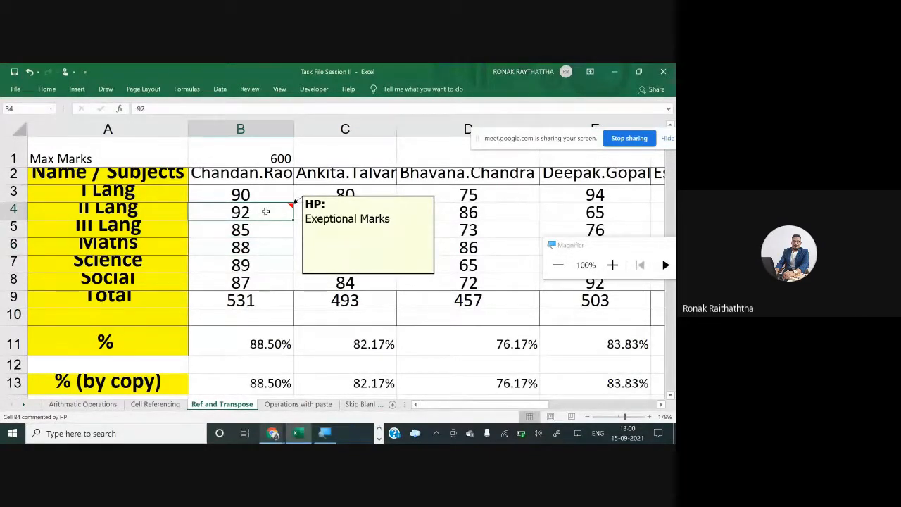
right_click(267, 212)
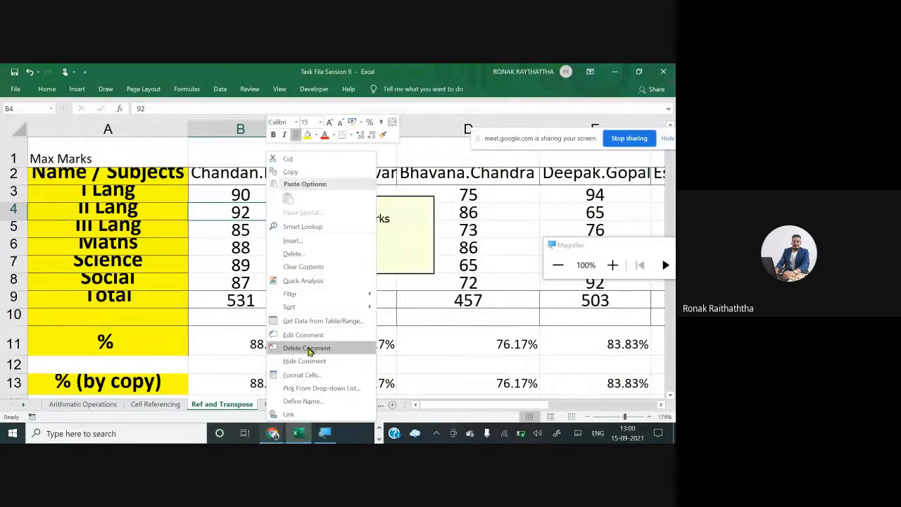
left_click(305, 360)
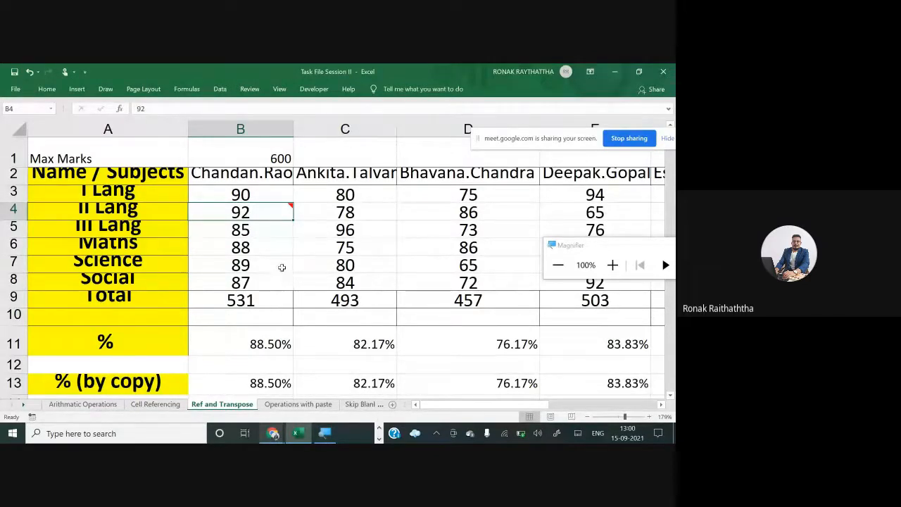
left_click(282, 266)
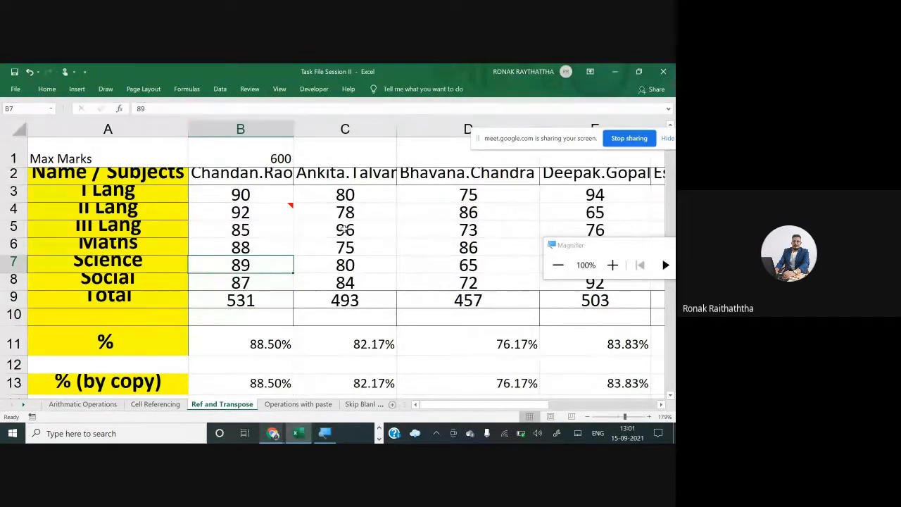
left_click(345, 229)
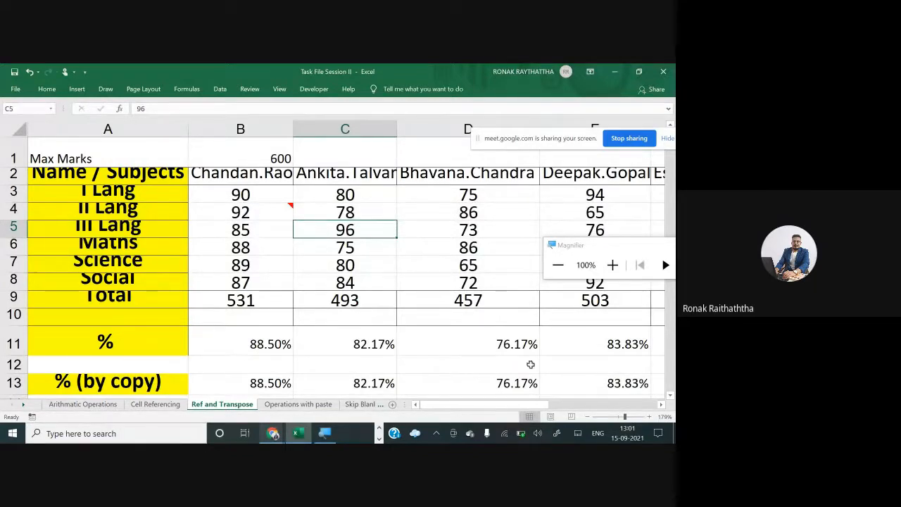
left_click_drag(532, 411, 549, 410)
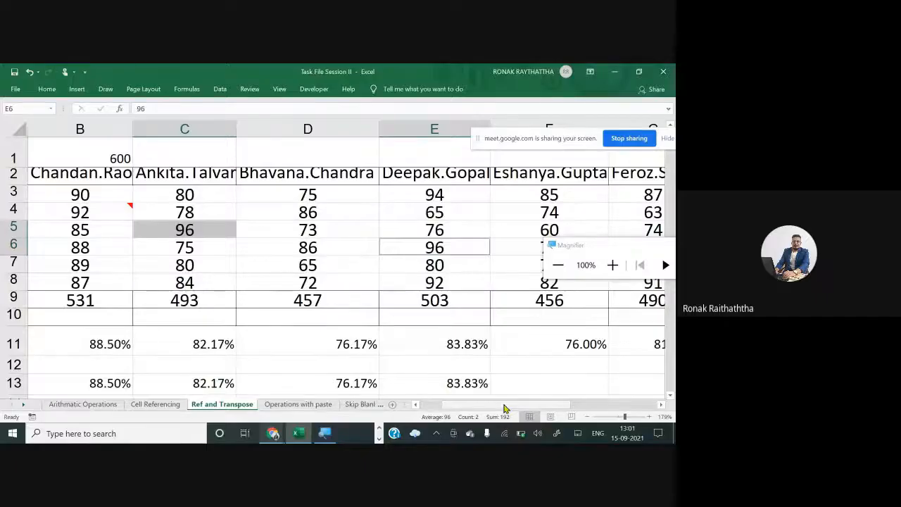
left_click_drag(504, 409, 533, 408)
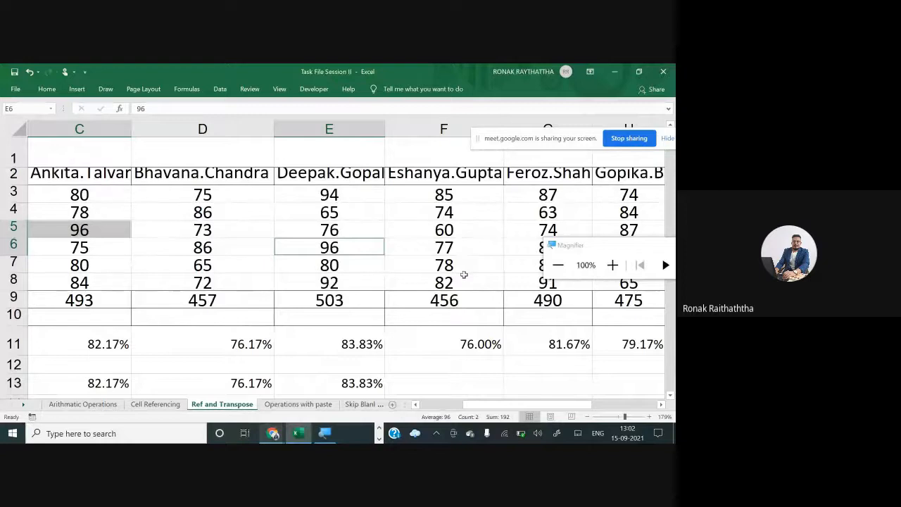
left_click_drag(583, 405, 631, 406)
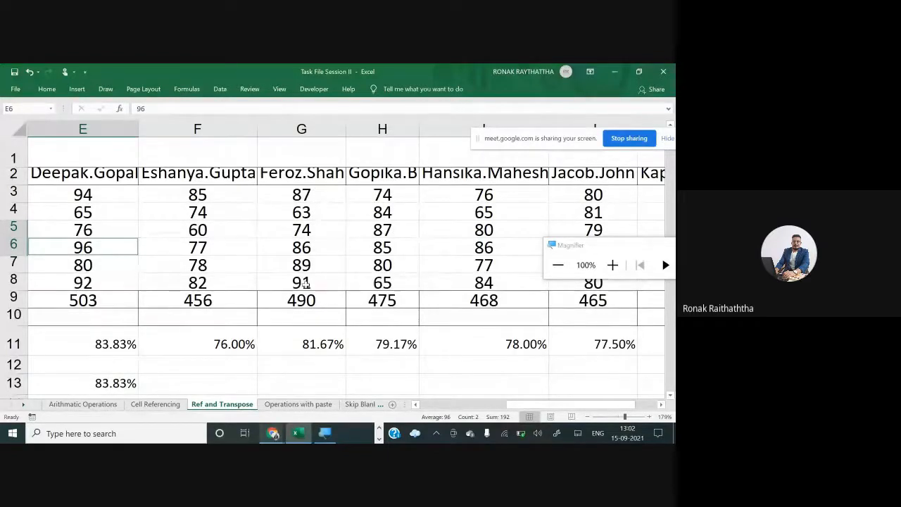
left_click(305, 283, "ctrl")
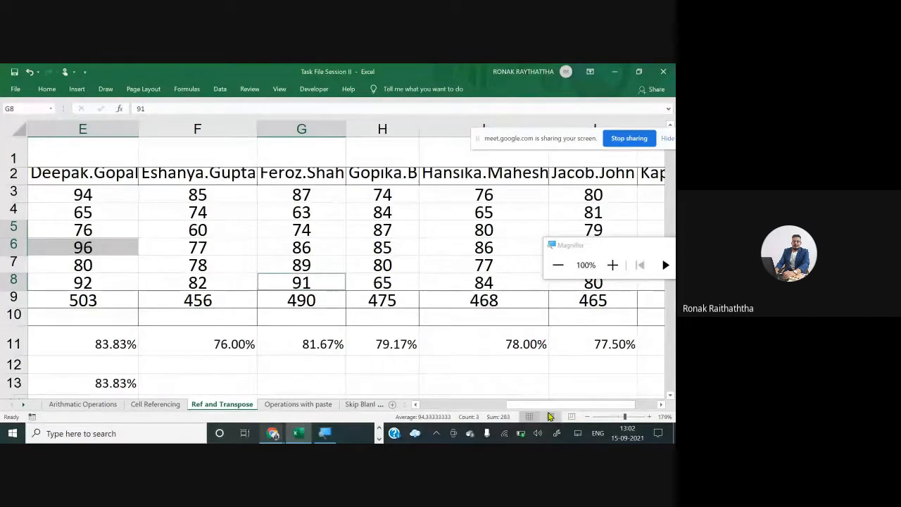
left_click_drag(552, 405, 568, 407)
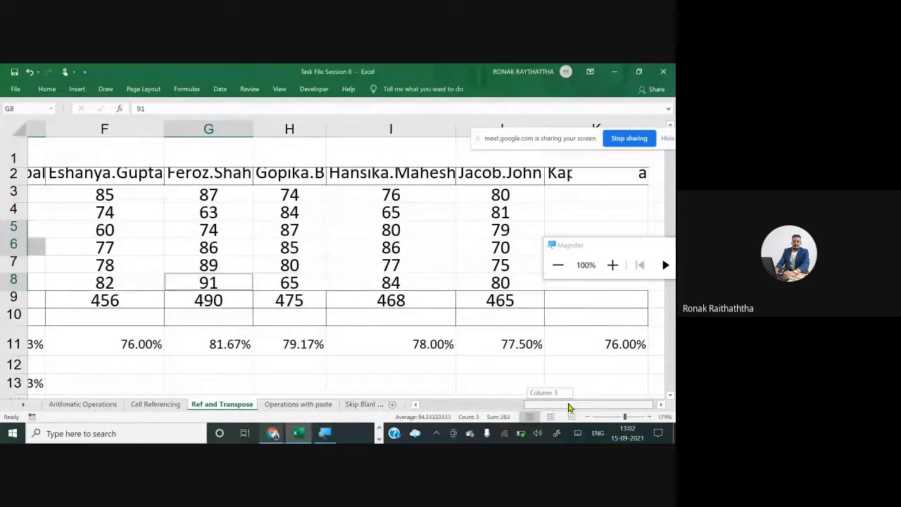
left_click_drag(569, 407, 594, 398)
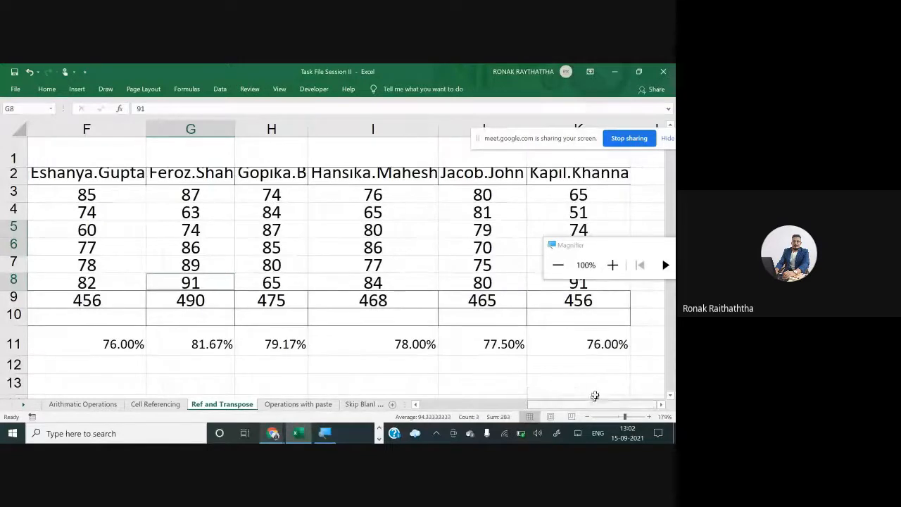
left_click_drag(588, 248, 399, 121)
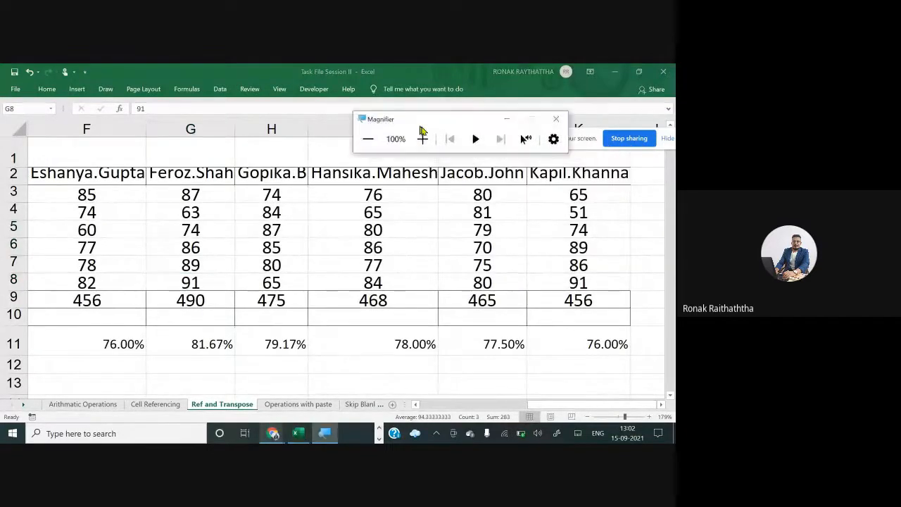
left_click(579, 282, "ctrl")
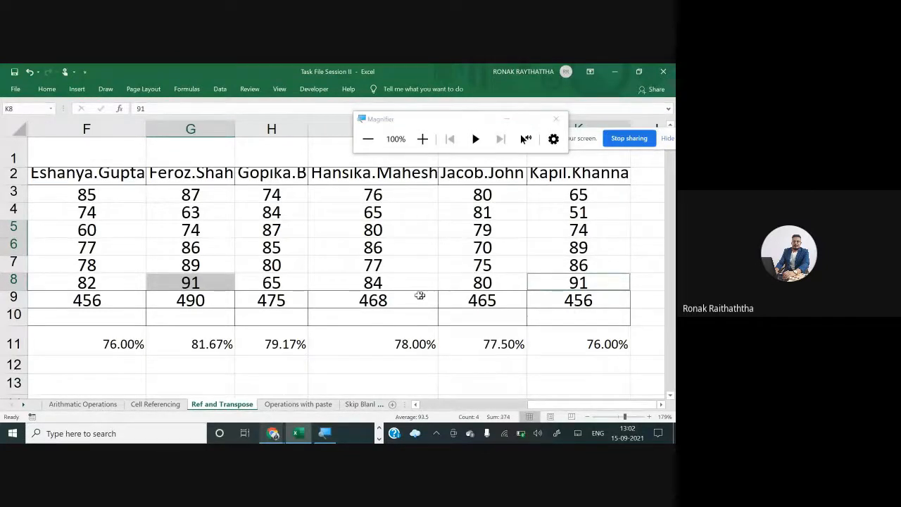
left_click(241, 263)
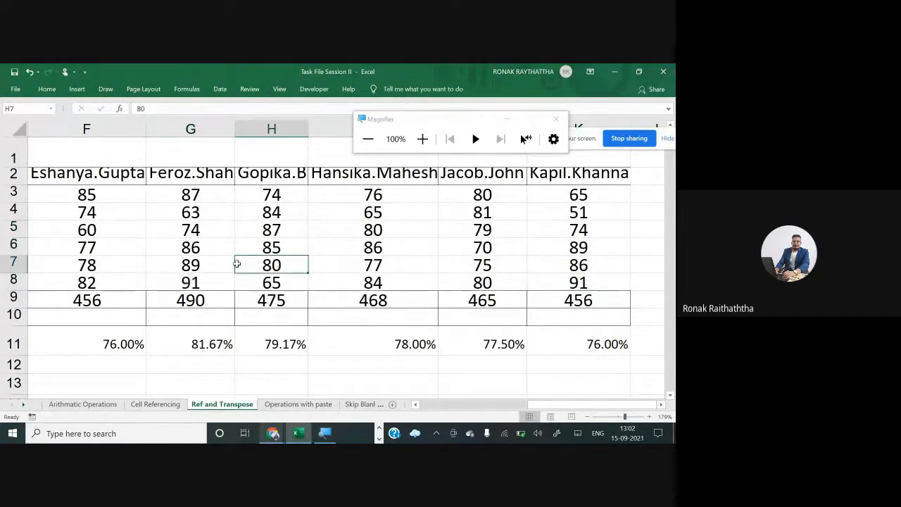
left_click(187, 278)
- Copy the commented mark in B4 and select the marks in C5, E8, G8 and K8 together as paste targets
left_click_drag(565, 407, 444, 408)
left_click(262, 216)
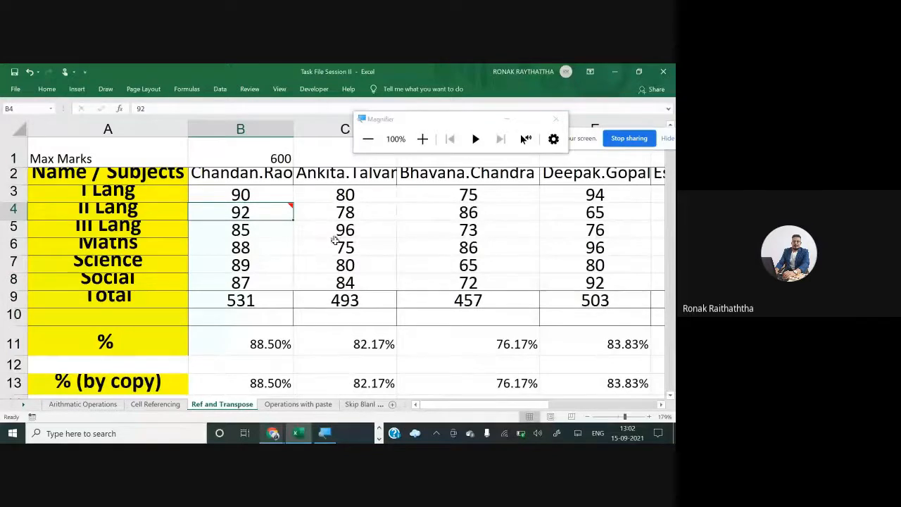
key("ctrl+c")
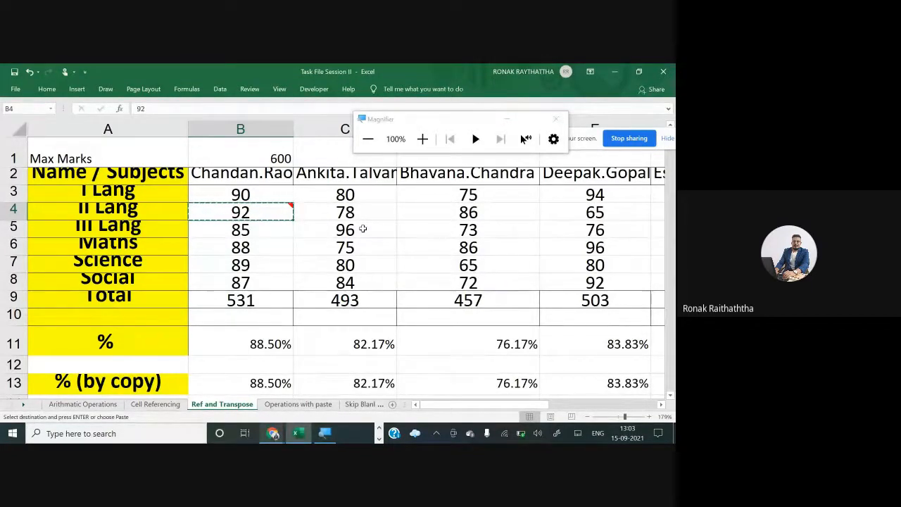
left_click(362, 228)
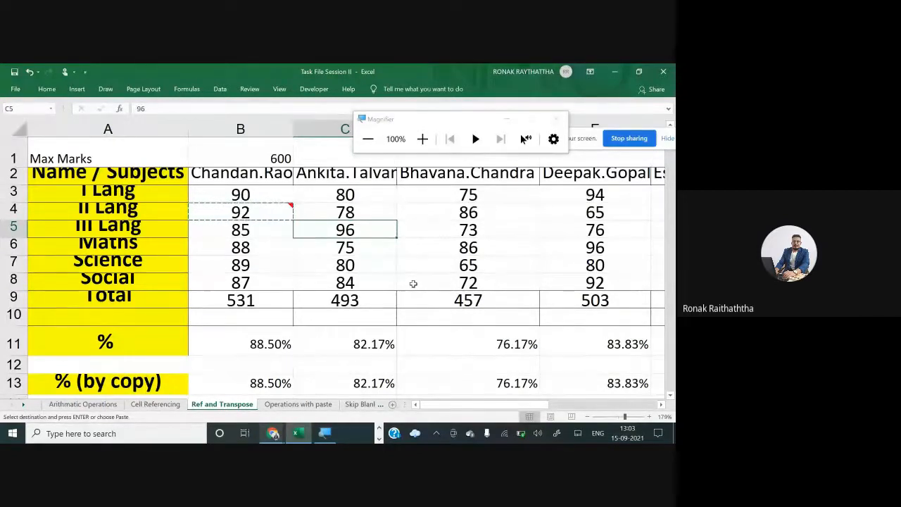
left_click_drag(525, 406, 543, 406)
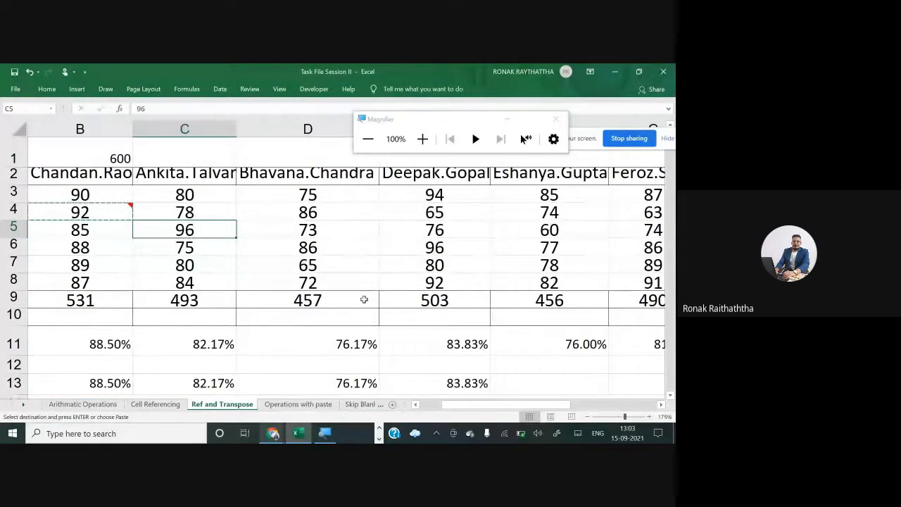
left_click(430, 281, "ctrl")
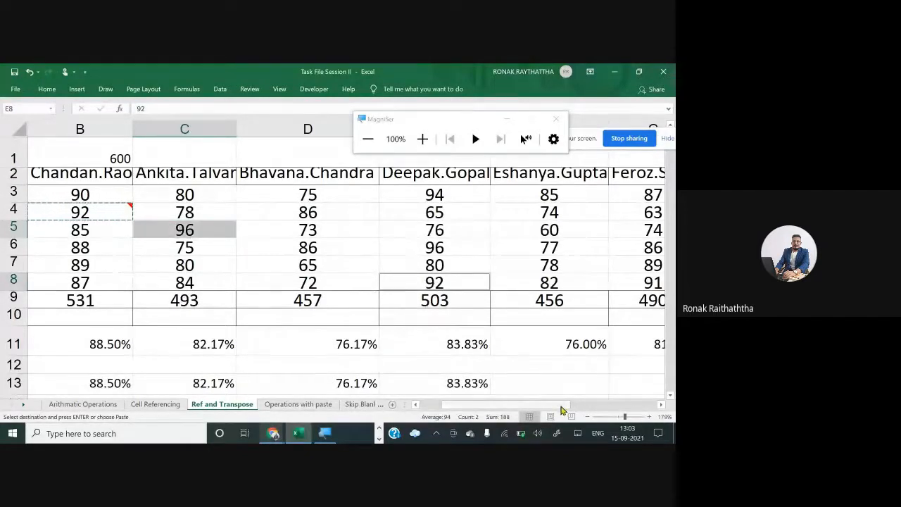
left_click_drag(564, 410, 611, 408)
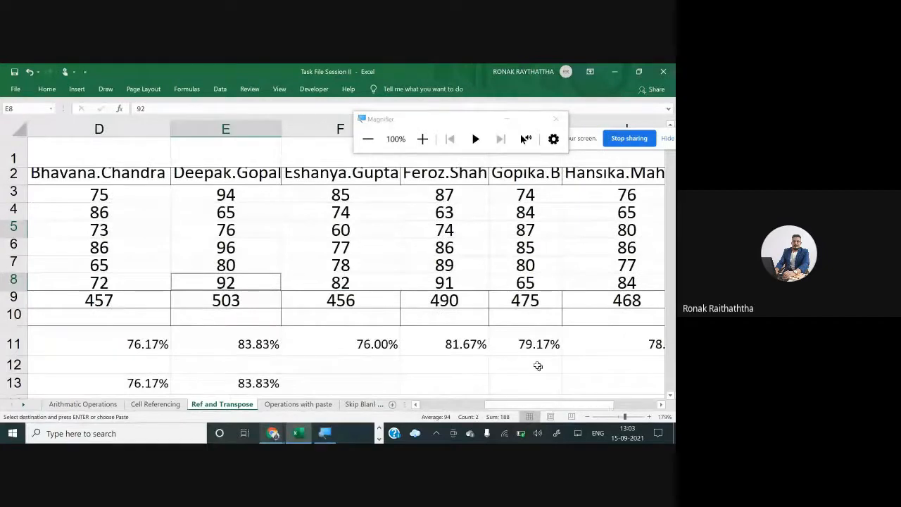
left_click(463, 281, "ctrl")
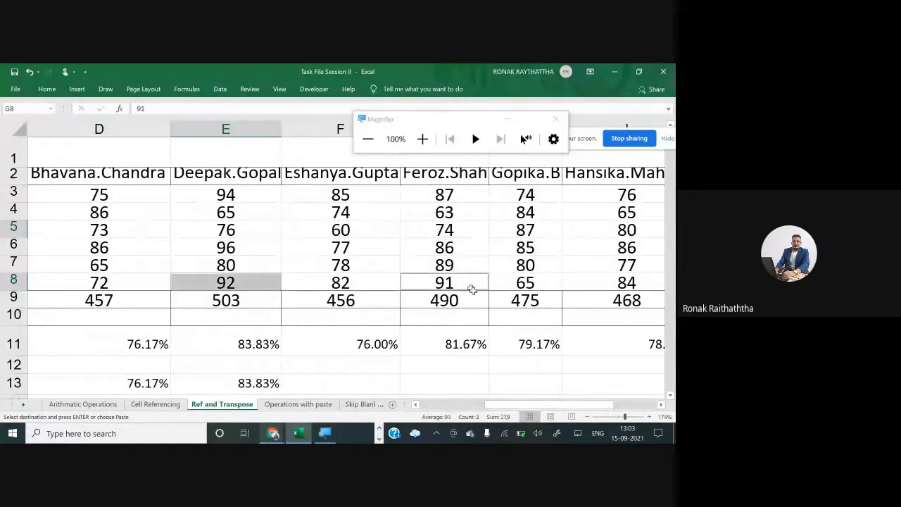
left_click_drag(566, 409, 589, 407)
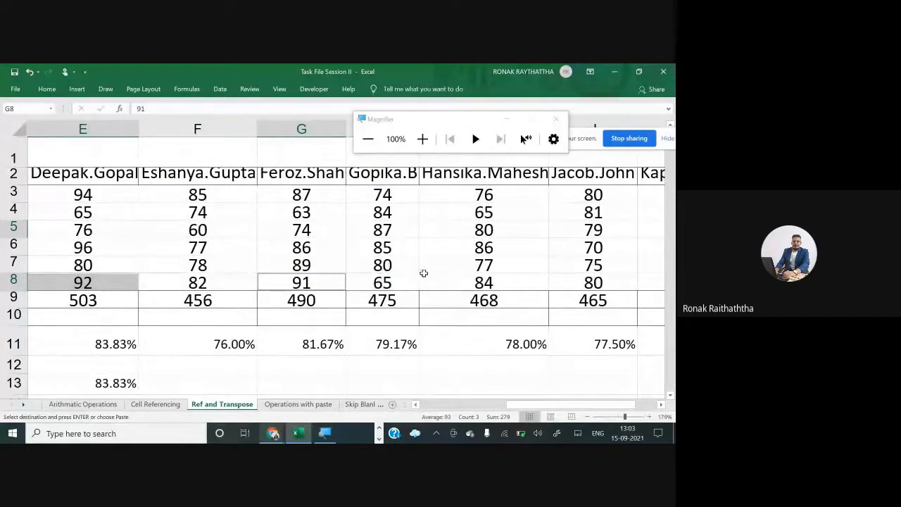
left_click_drag(590, 408, 594, 410)
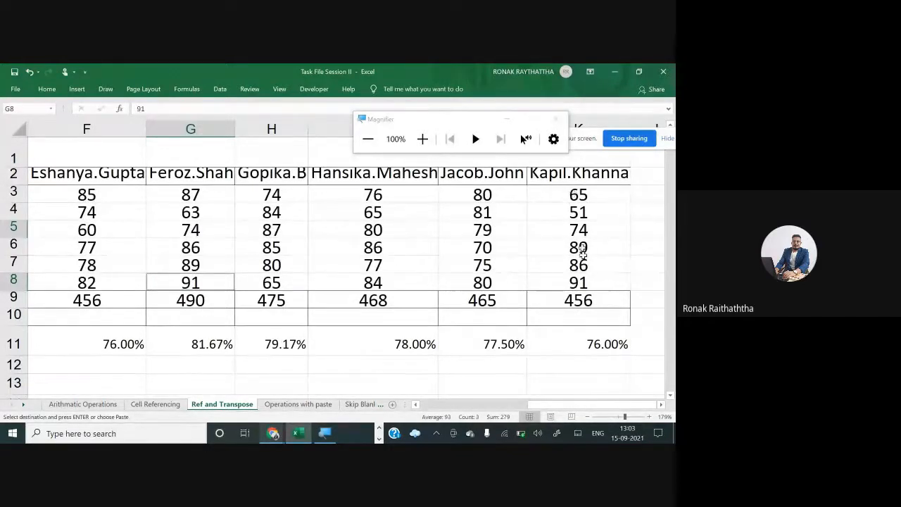
left_click(587, 282, "ctrl")
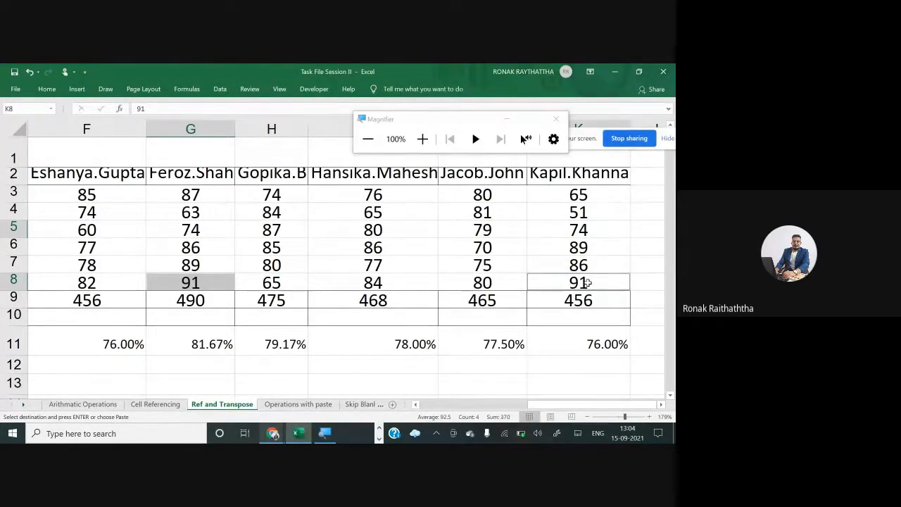
- Paste only the comment from B4 onto the selected marks with Paste Special, using 150% screen magnification
left_click(49, 90)
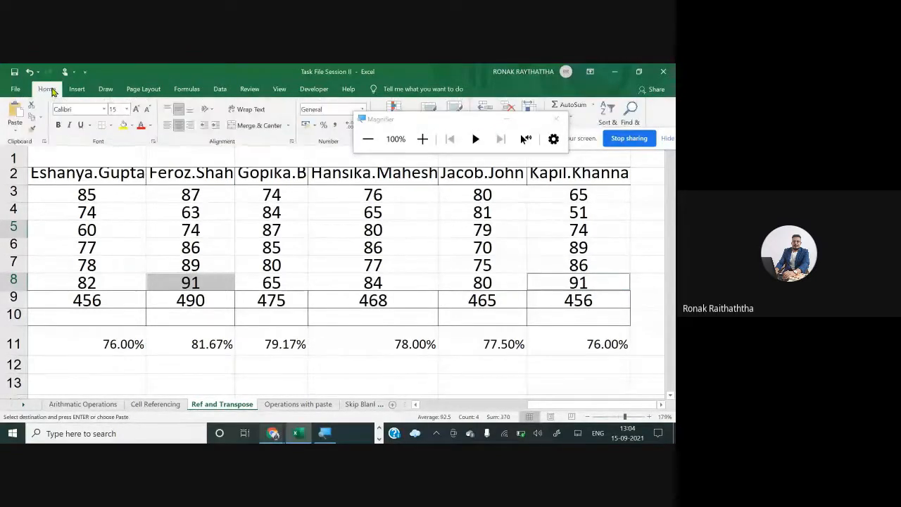
left_click(18, 135)
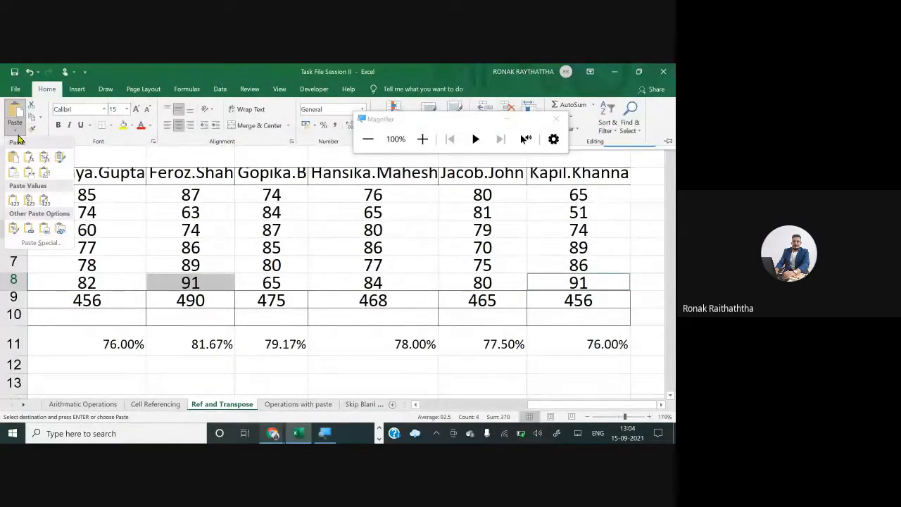
left_click(42, 243)
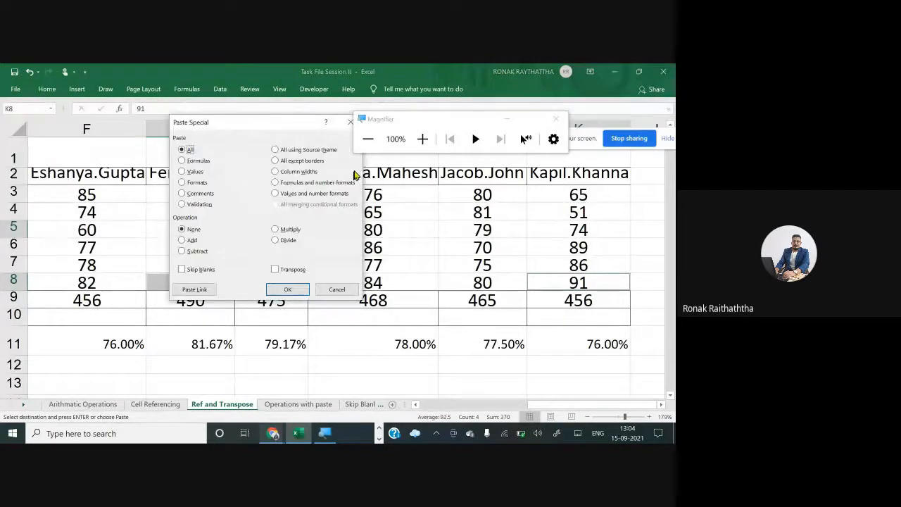
left_click(423, 139)
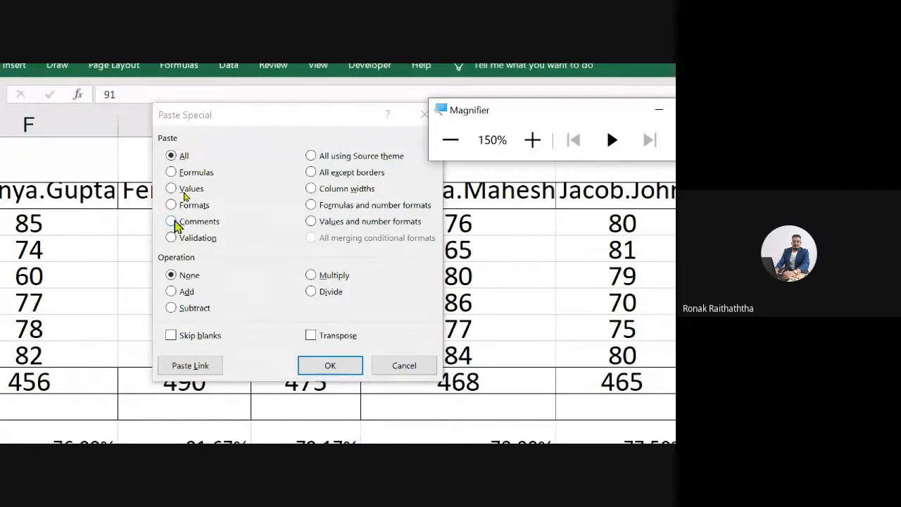
left_click(171, 221)
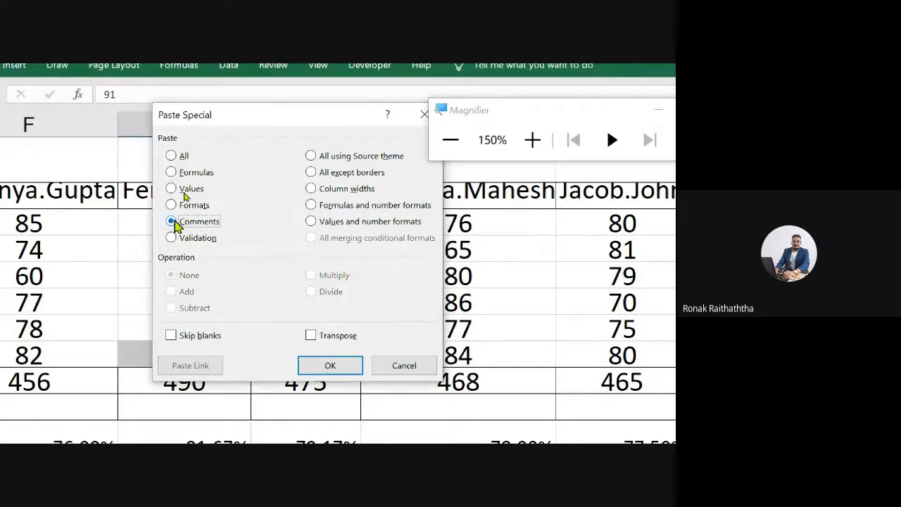
left_click(330, 366)
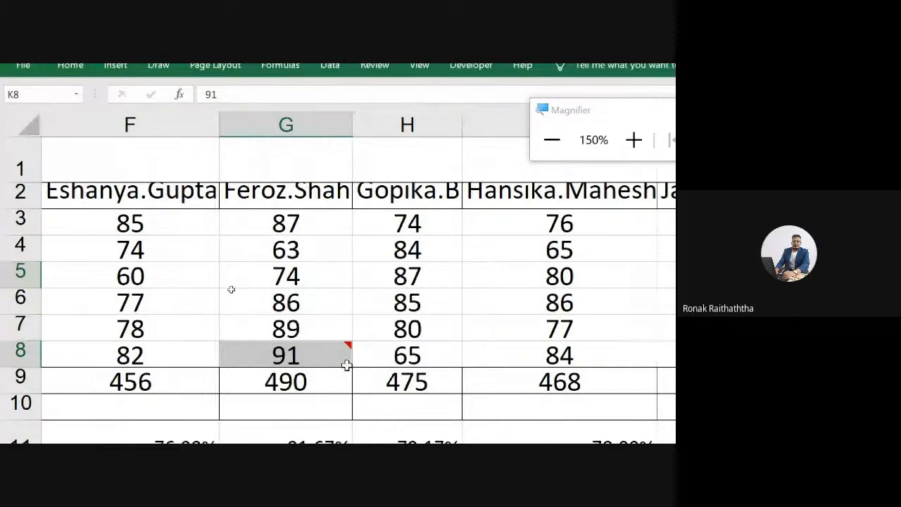
- Check the pasted comments on G8 and K8, return the screen magnification to 100% and select H3
left_click(339, 357)
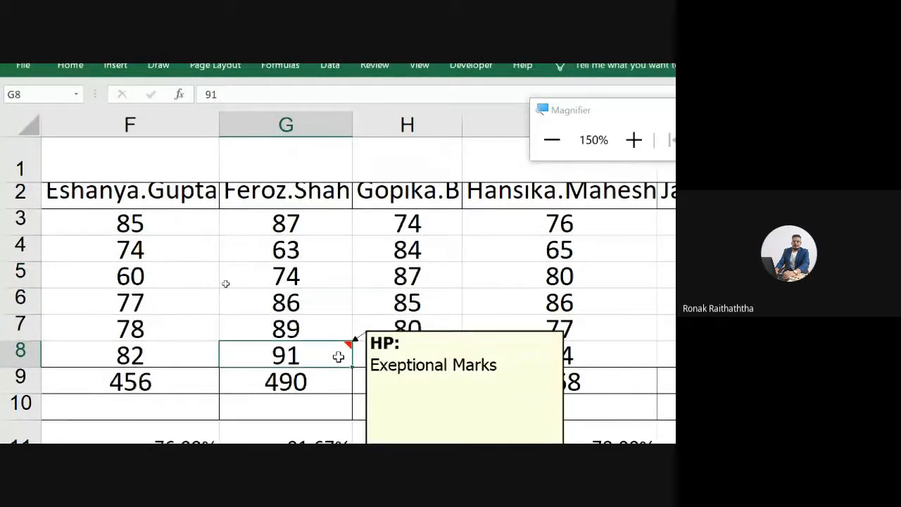
left_click(567, 276)
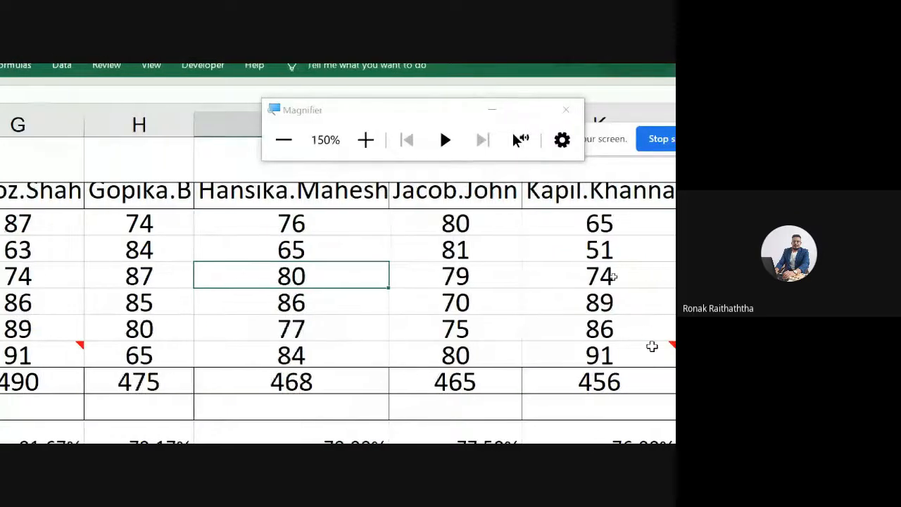
left_click(660, 357)
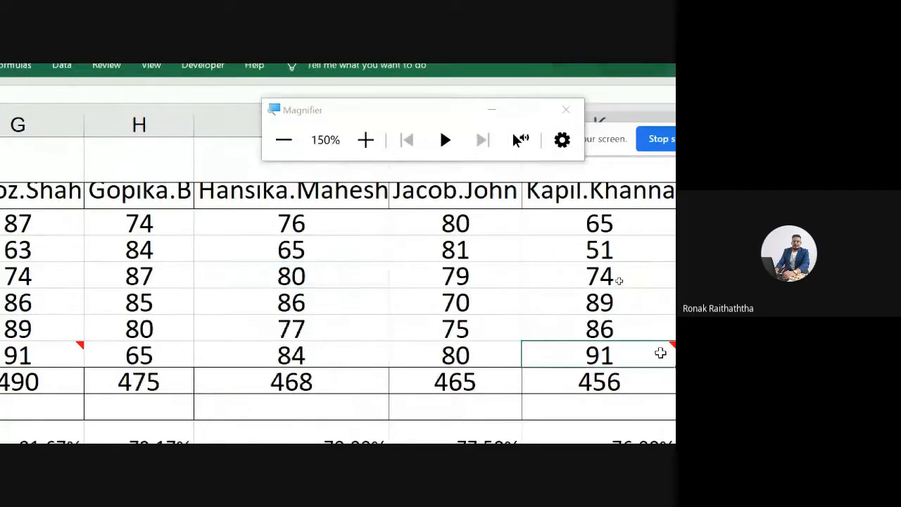
mouse_move(547, 362)
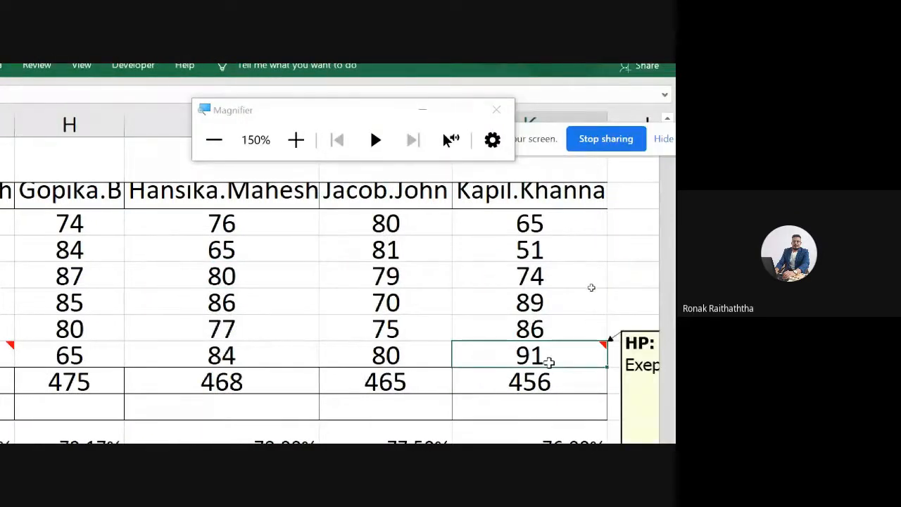
left_click(214, 139)
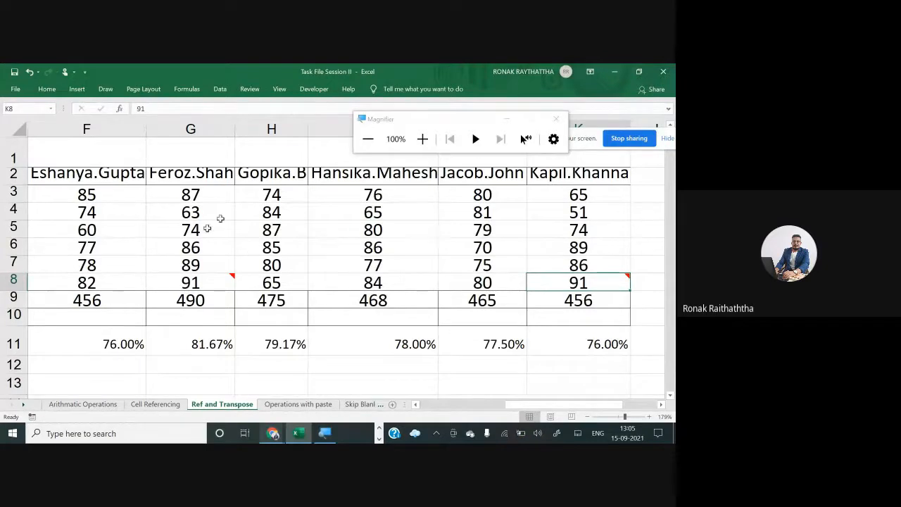
left_click(264, 192)
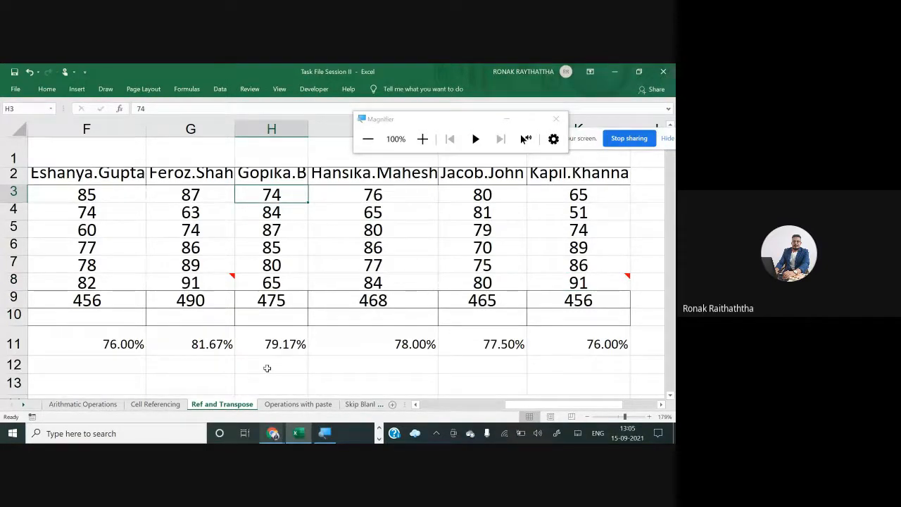
- Open the Operations with paste sheet and examine the SUM formula in I8 and the rest of the Total column
left_click(316, 405)
left_click(279, 266)
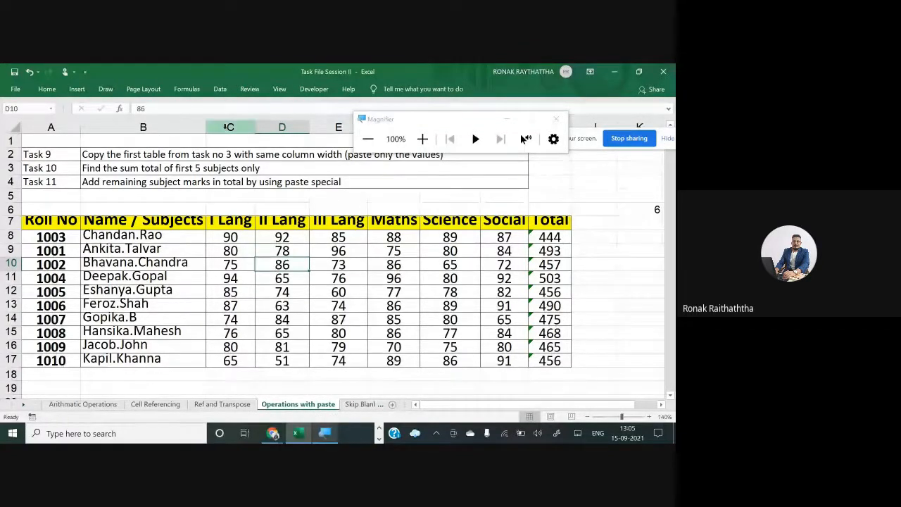
double_click(550, 237)
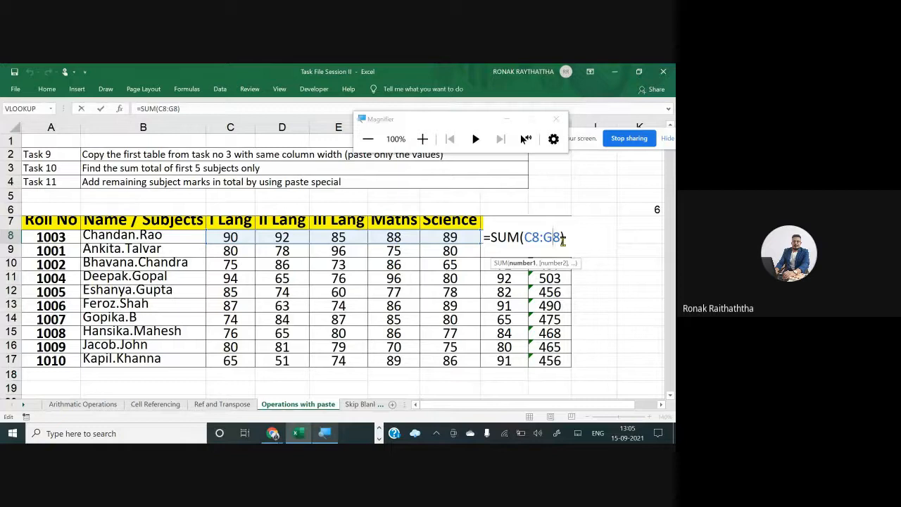
type(")")
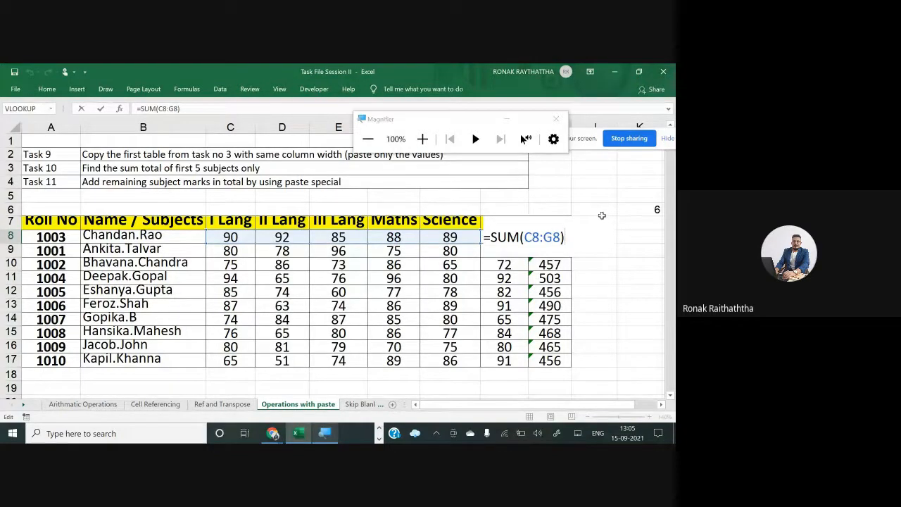
key("ctrl+Return")
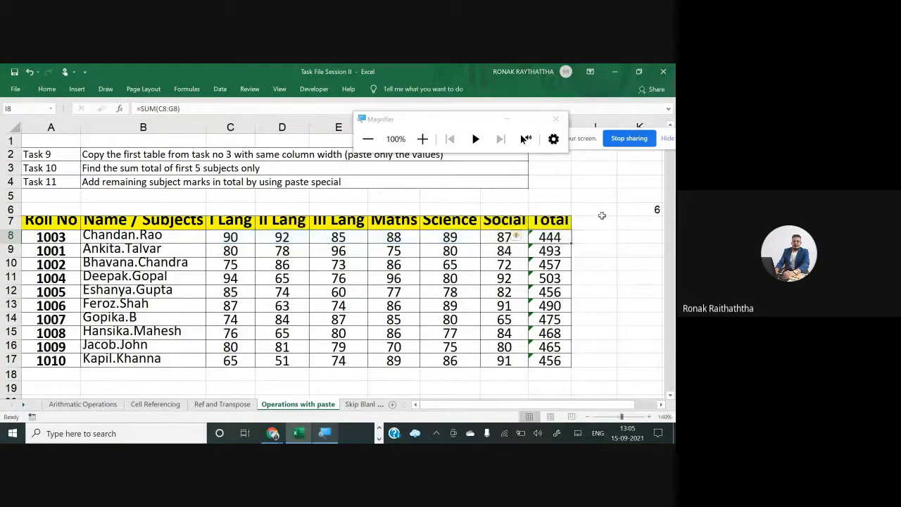
double_click(567, 237)
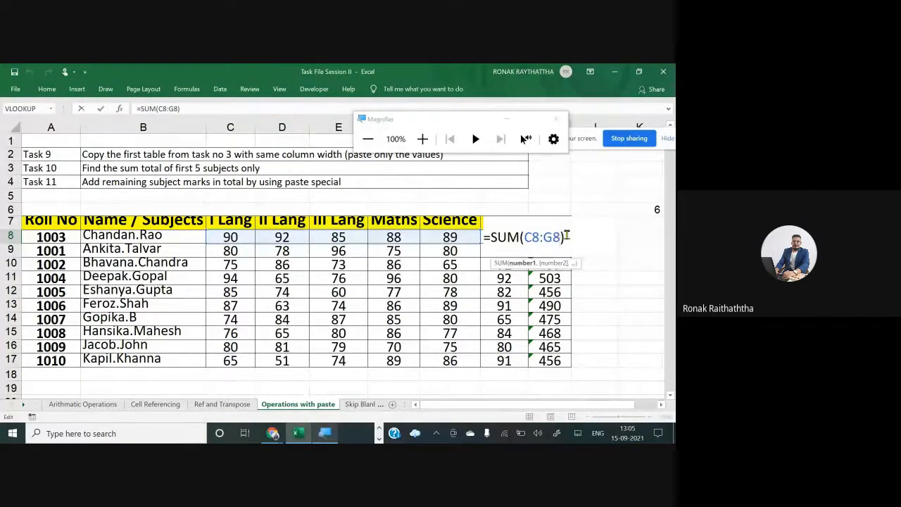
key("End")
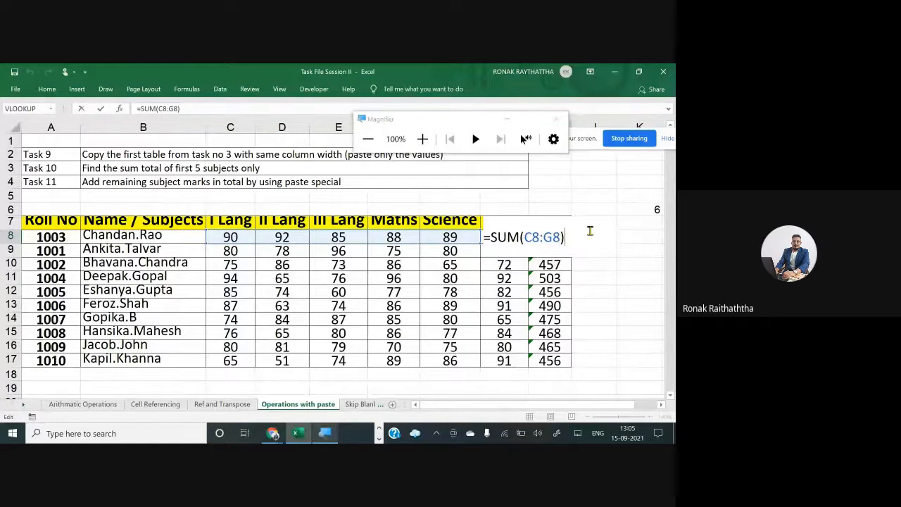
key("Escape")
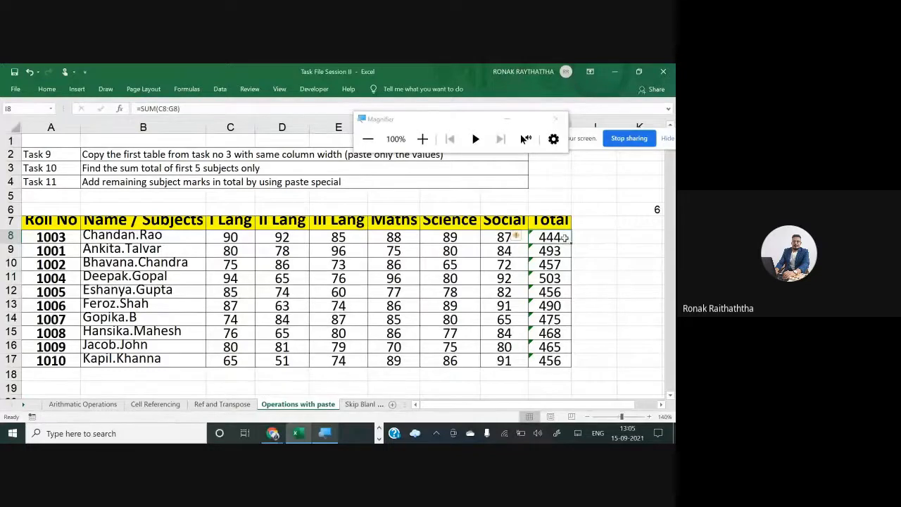
left_click_drag(564, 239, 563, 306)
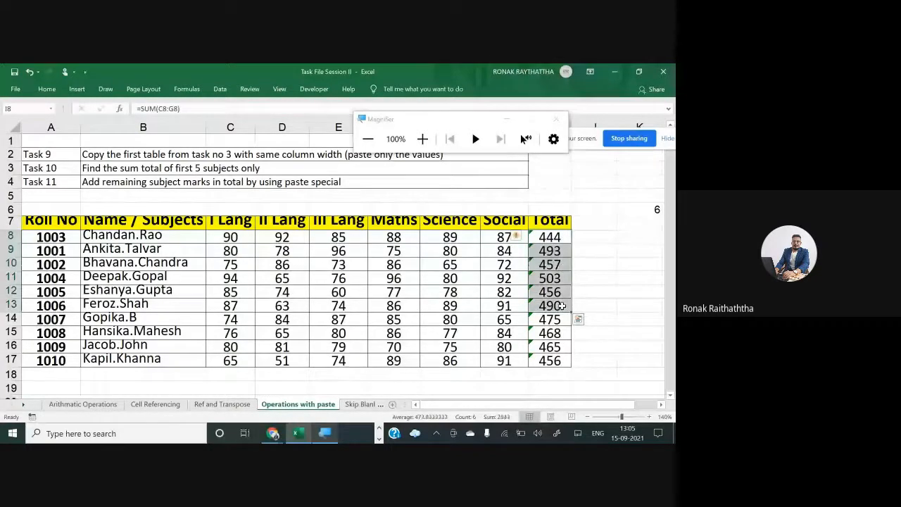
double_click(552, 237)
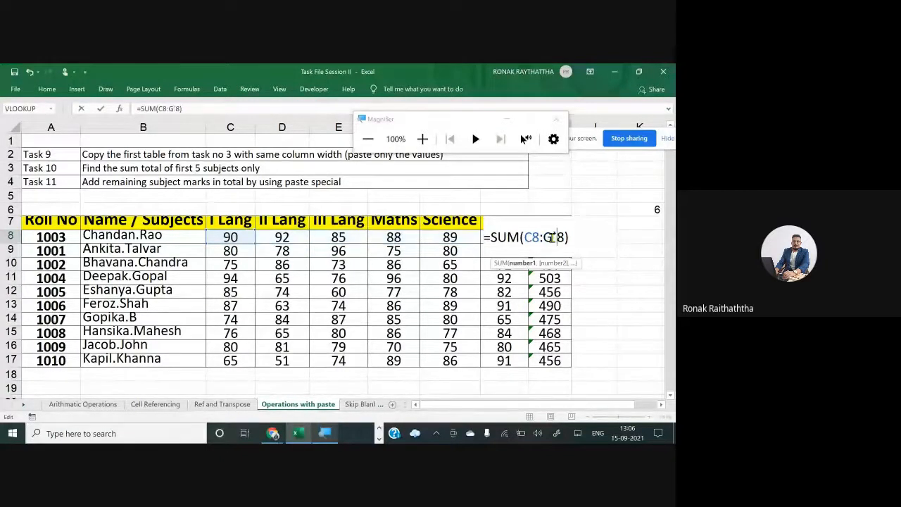
key("ctrl+Return")
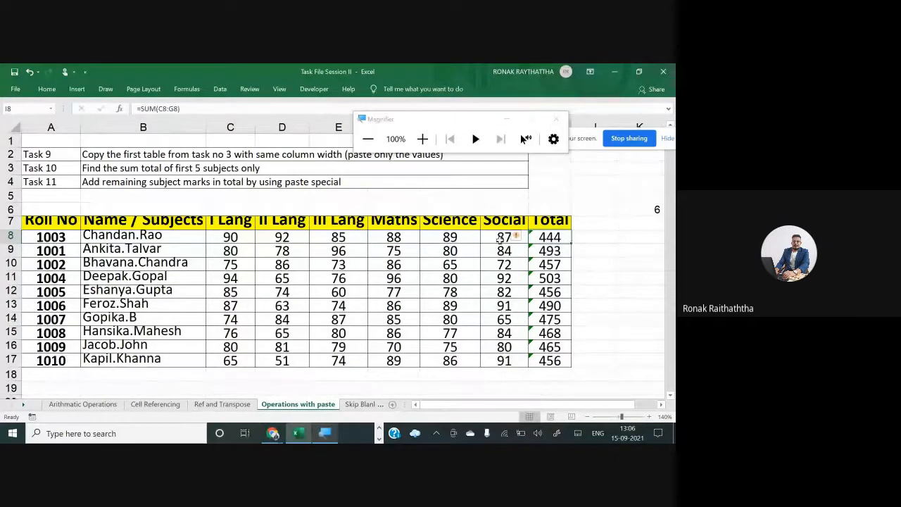
- Copy the Social marks in H8:H17 and select the totals in I8:I17 as the paste target
left_click_drag(500, 237, 503, 360)
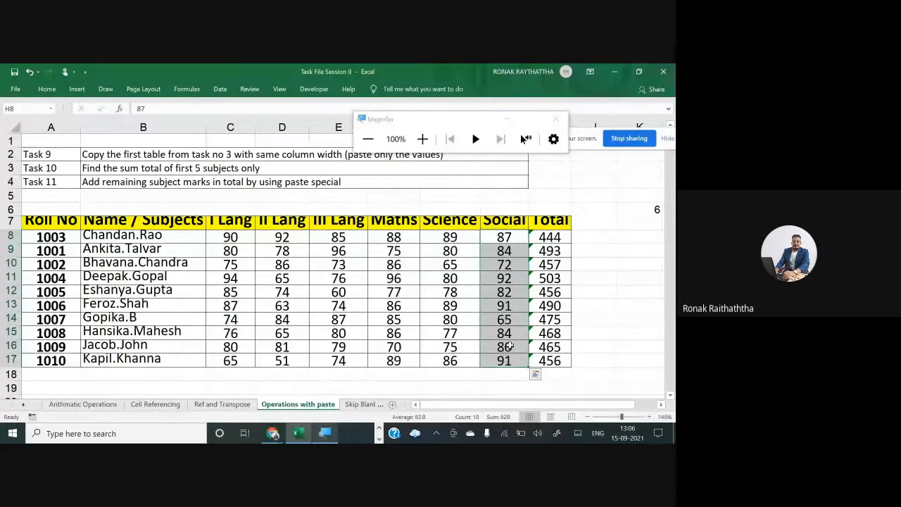
key("ctrl+c")
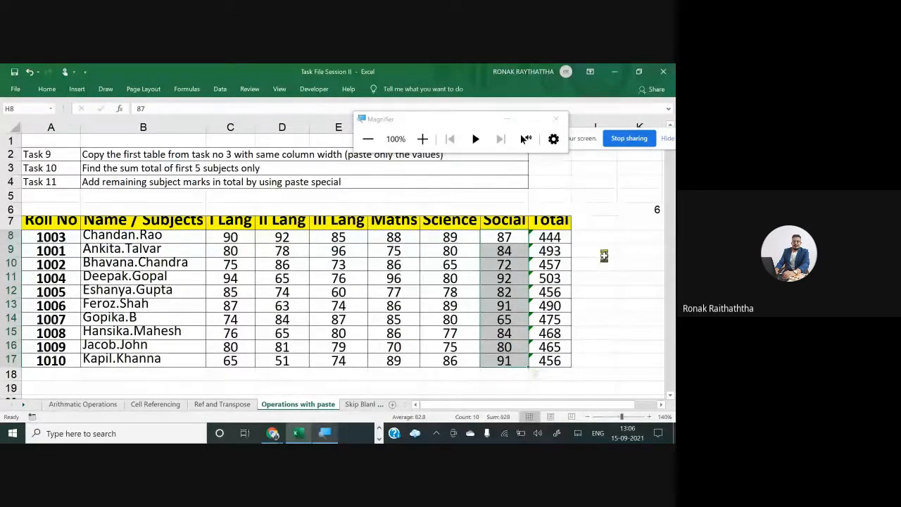
key("ctrl+c")
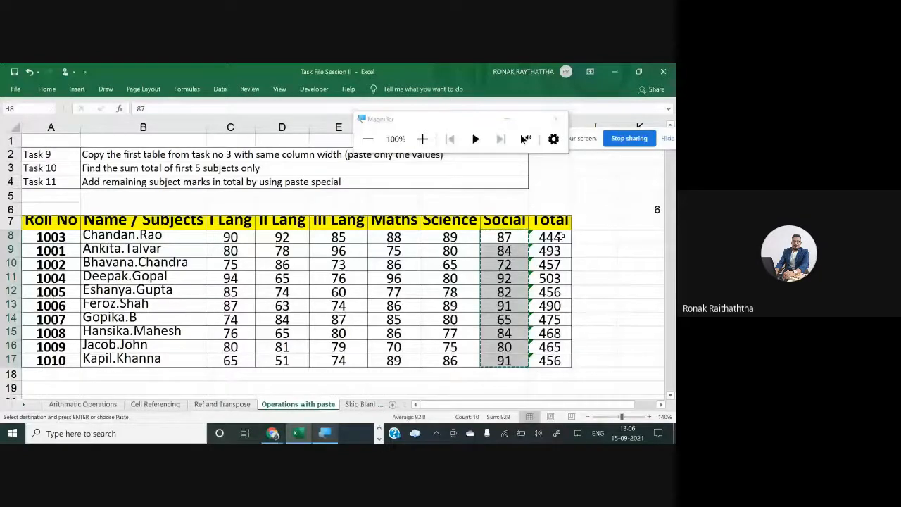
left_click_drag(561, 237, 564, 361)
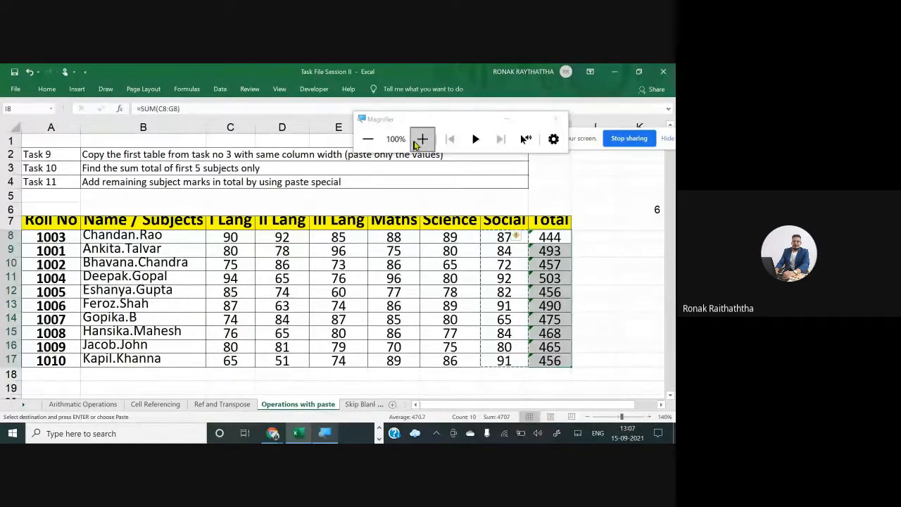
- Add the copied Social marks to the selected totals with Paste Special's Add operation, using 150% screen magnification
left_click(423, 139)
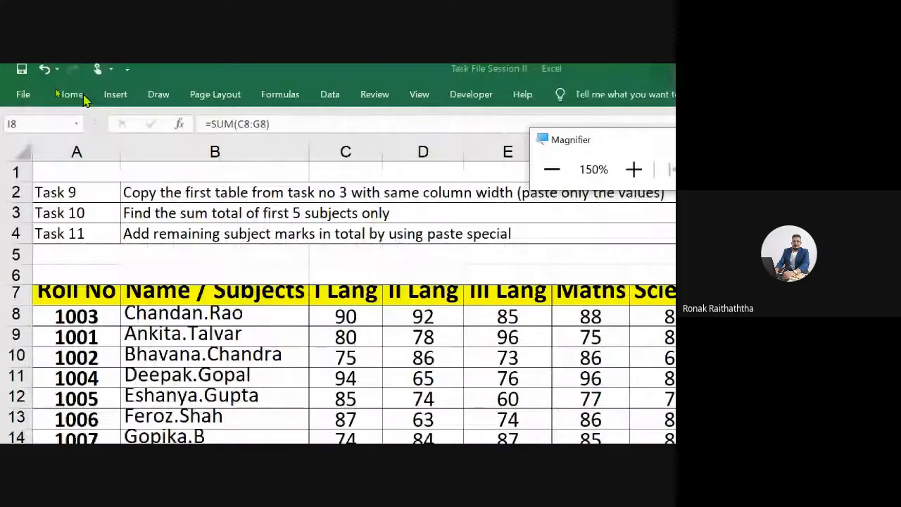
left_click(70, 94)
left_click(24, 158)
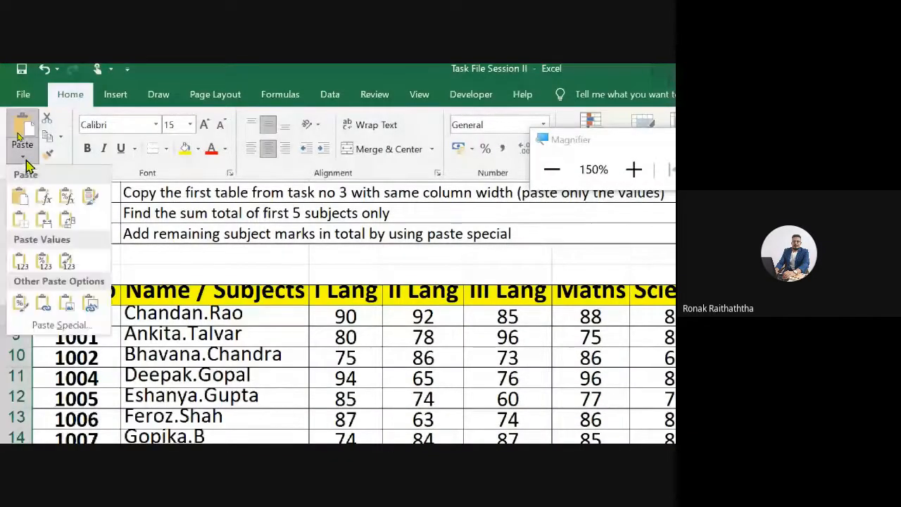
left_click(59, 326)
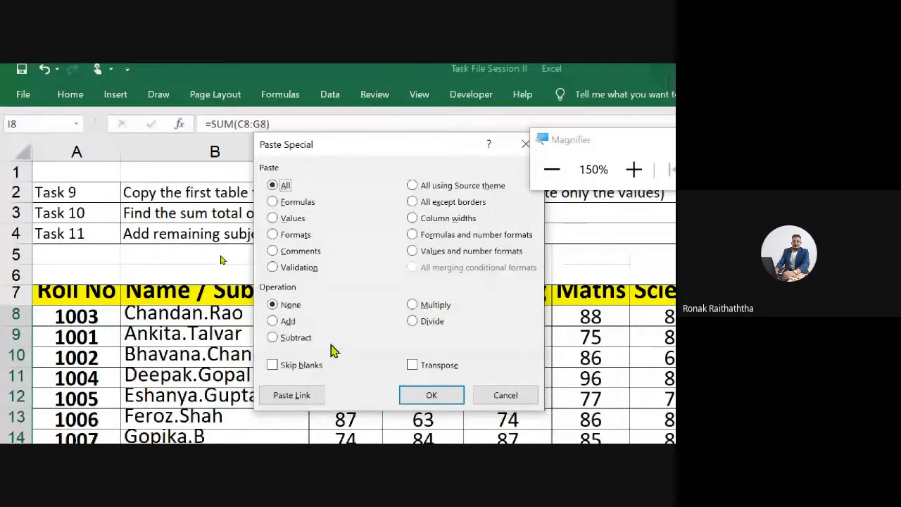
left_click(276, 324)
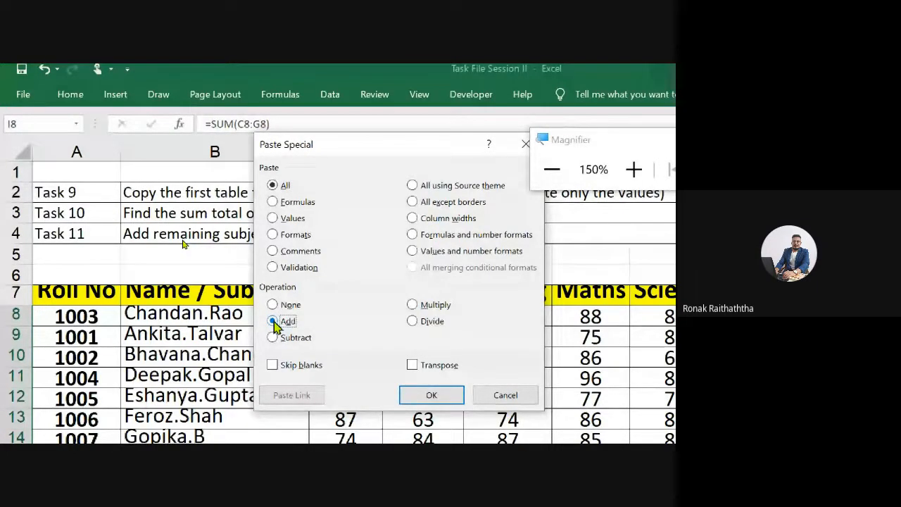
left_click(451, 396)
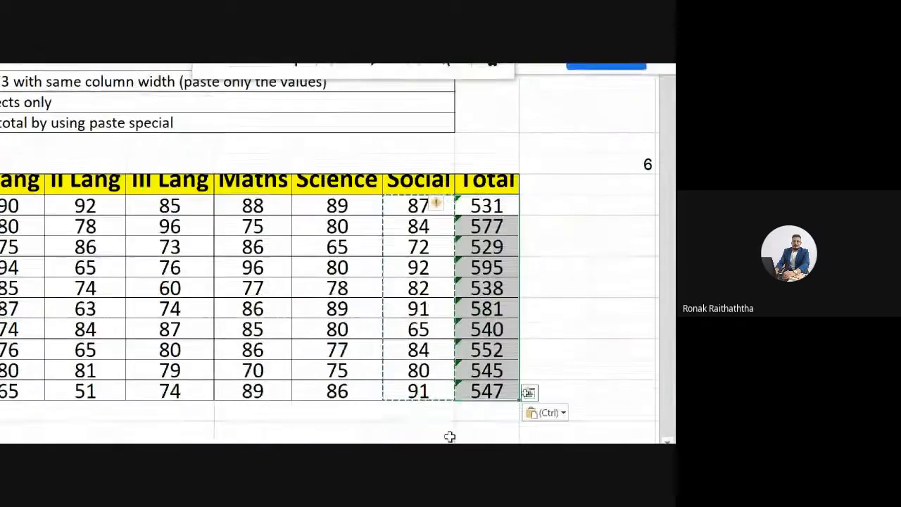
- Check the formula in total cell I8, then highlight the Total column and the Social marks for comparison
double_click(489, 232)
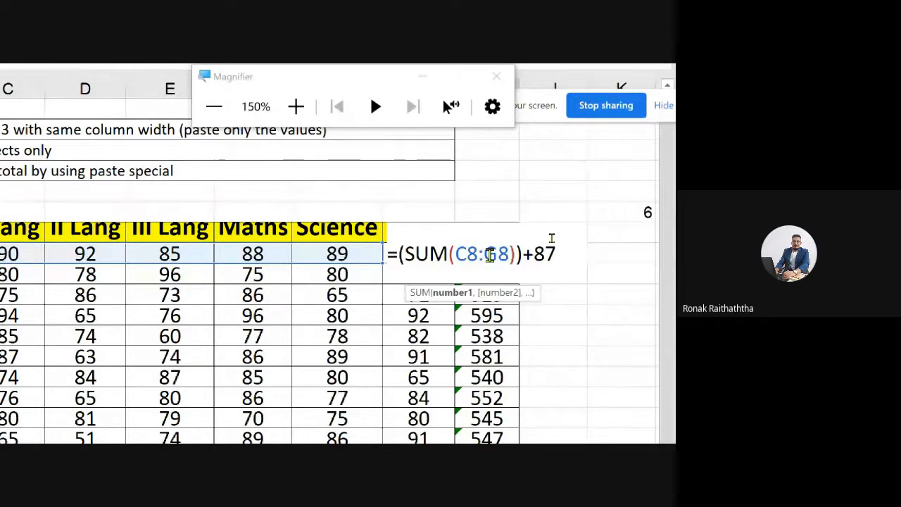
key("Tab")
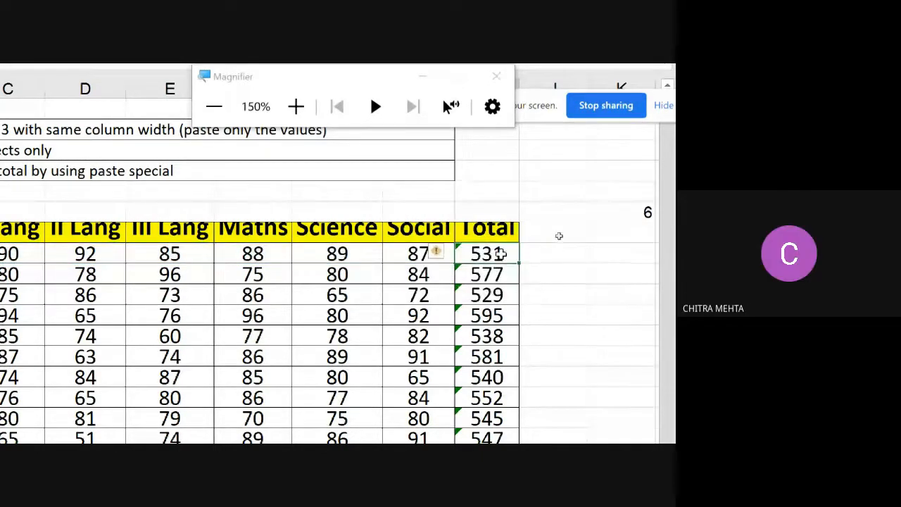
left_click_drag(501, 254, 506, 407)
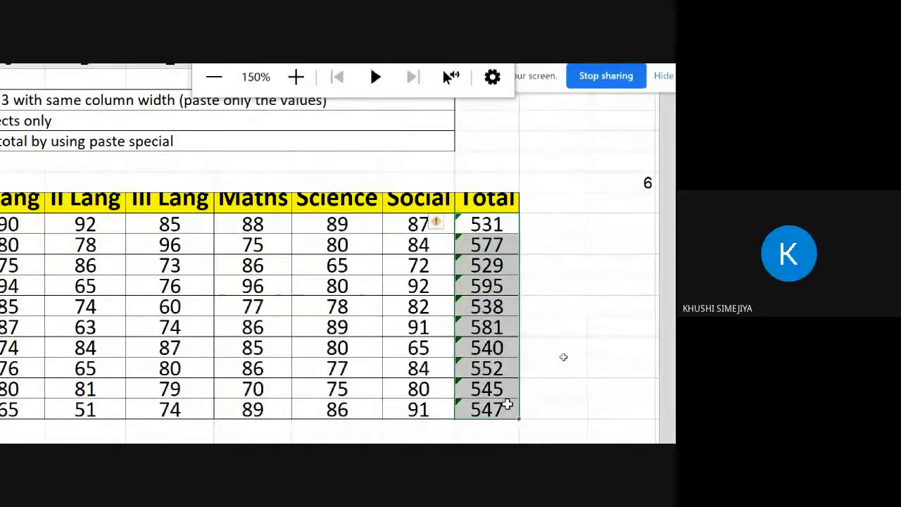
left_click(405, 223)
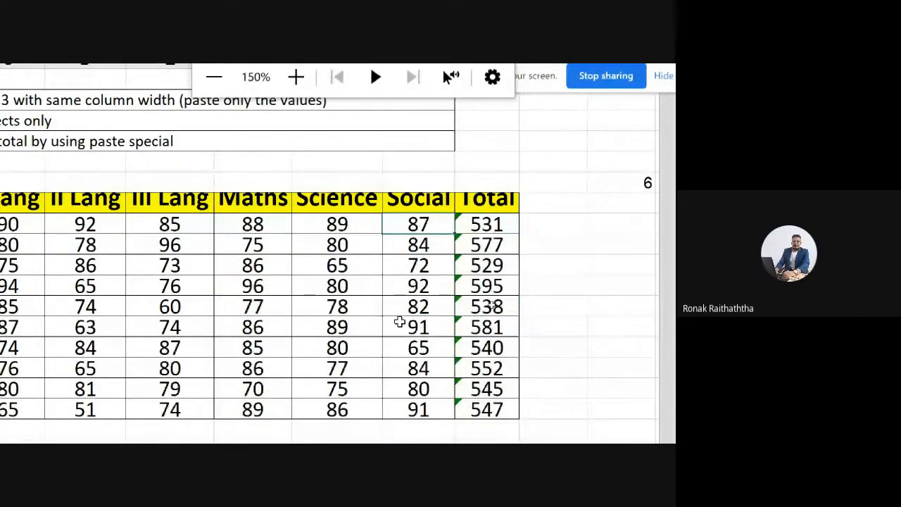
left_click_drag(399, 321, 413, 406)
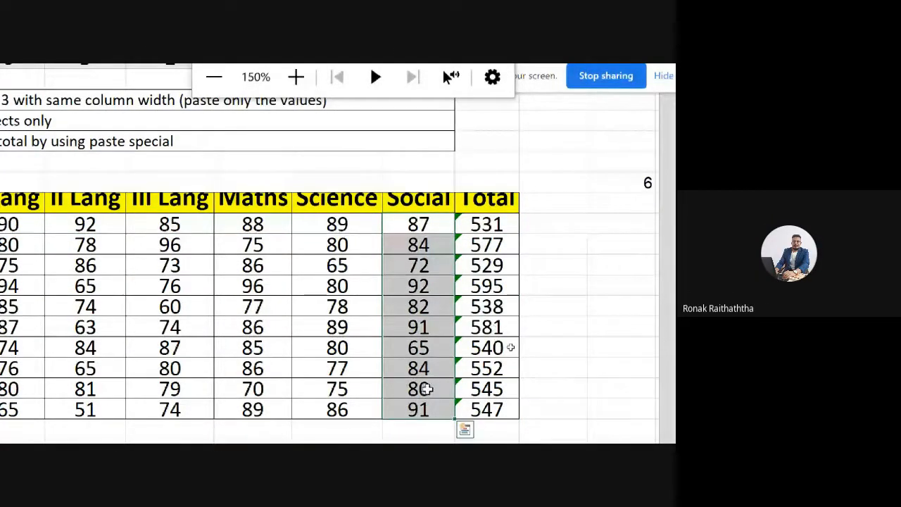
- Undo the addition of the Social marks to the totals and check the restored formula in I8
key("ctrl+c")
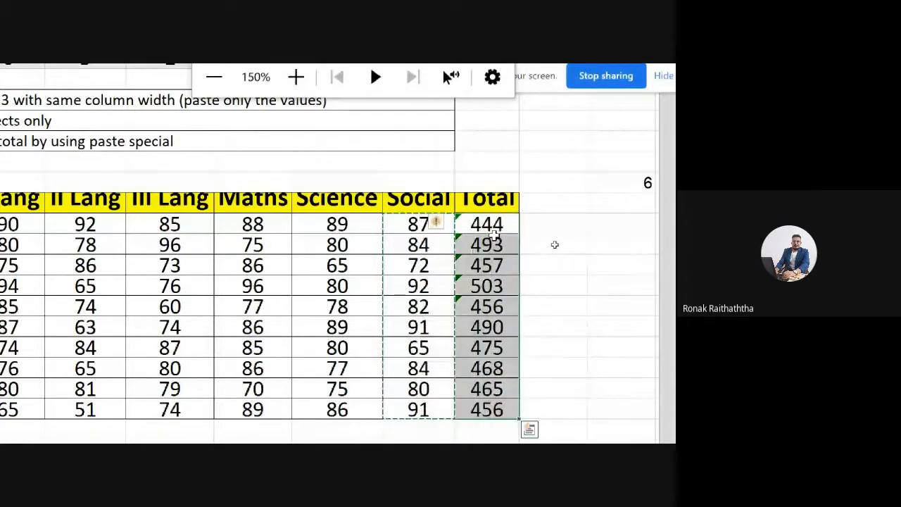
key("Escape")
key("Left")
key("alt+equal")
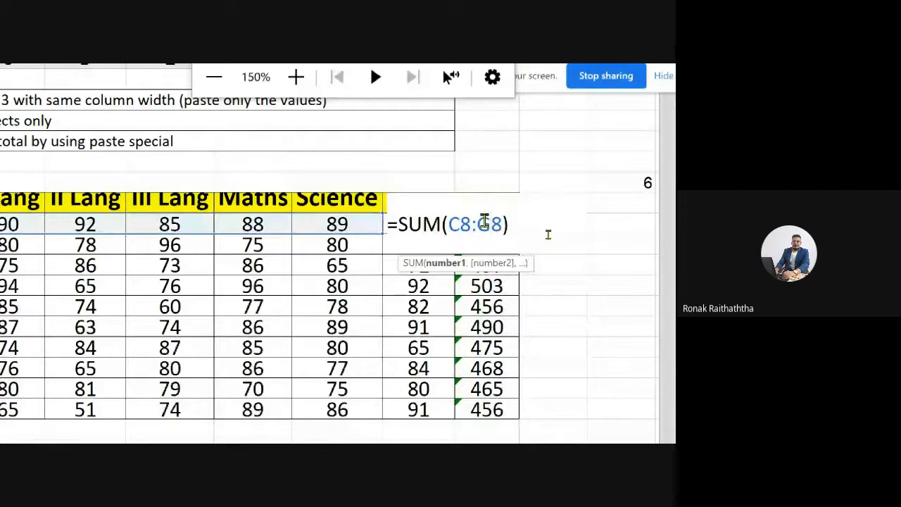
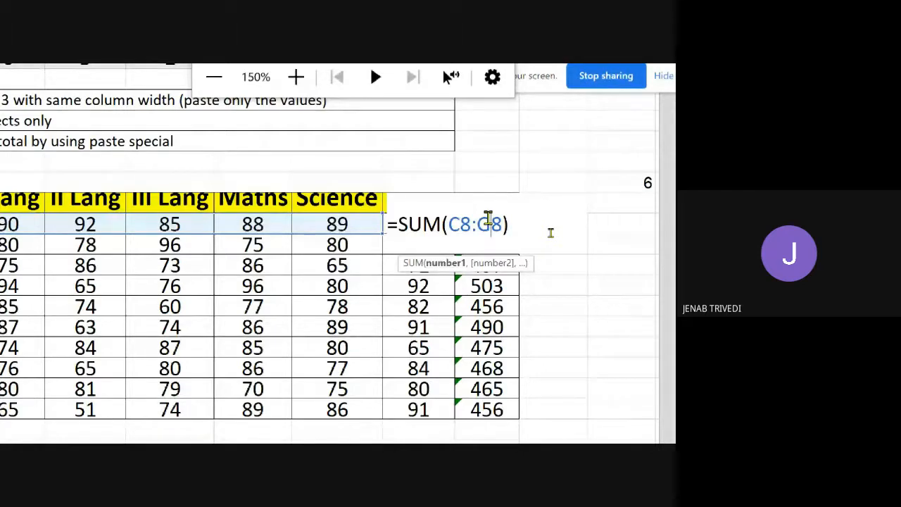
key("Escape")
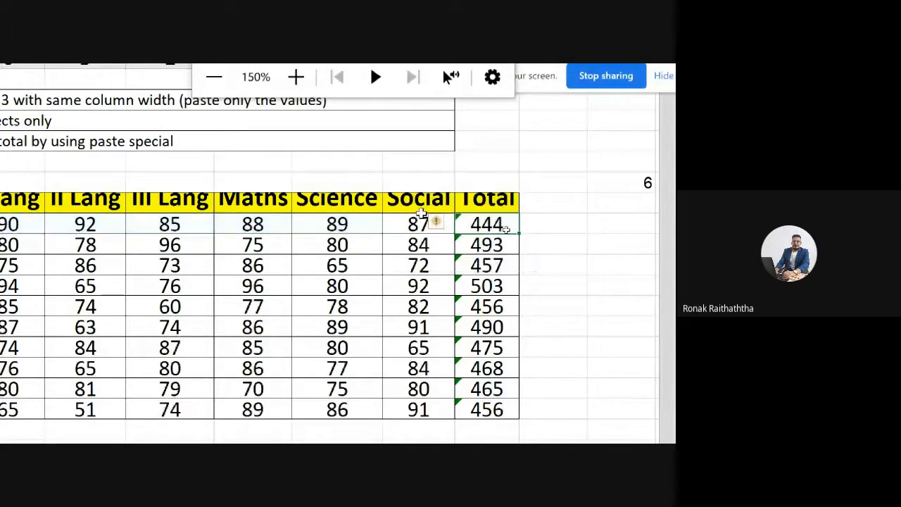
- Compare the formulas behind the totals in I8, I9 and I10 with the Social marks beside them
left_click(399, 224)
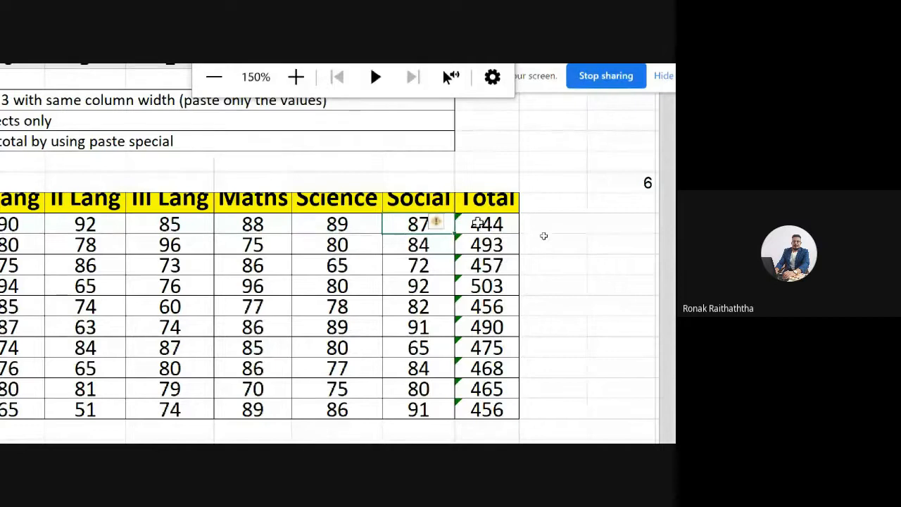
left_click_drag(487, 224, 502, 410)
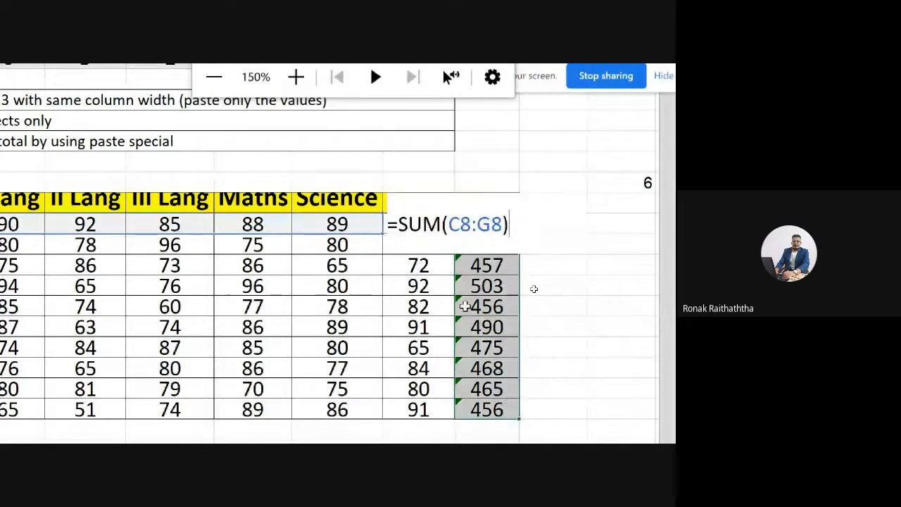
left_click(487, 229)
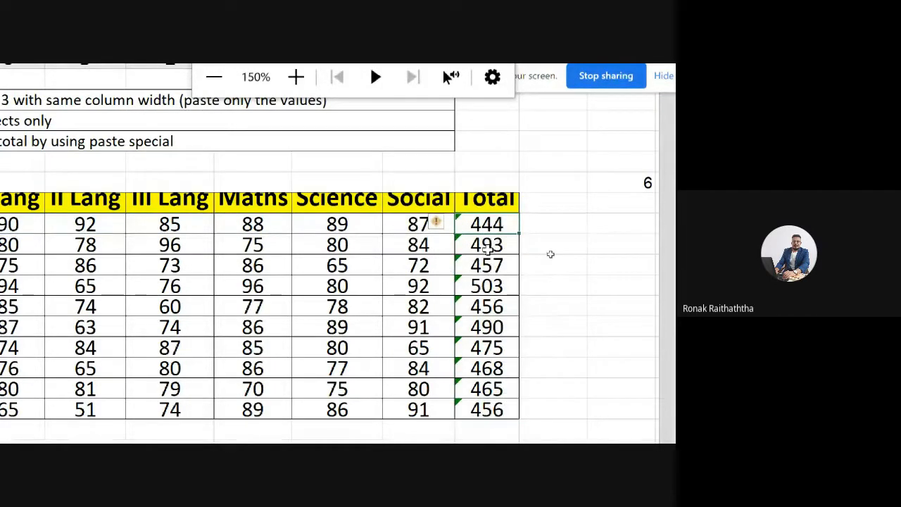
double_click(486, 246)
key("Escape")
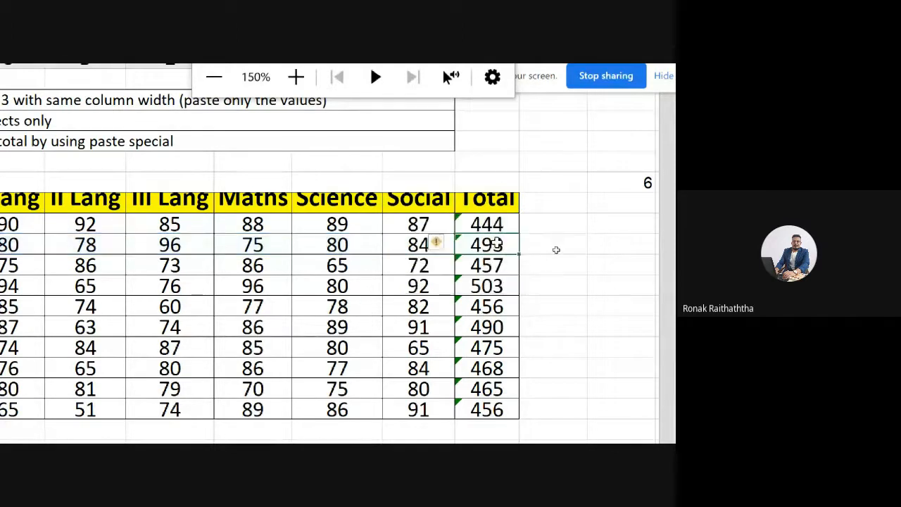
double_click(479, 266)
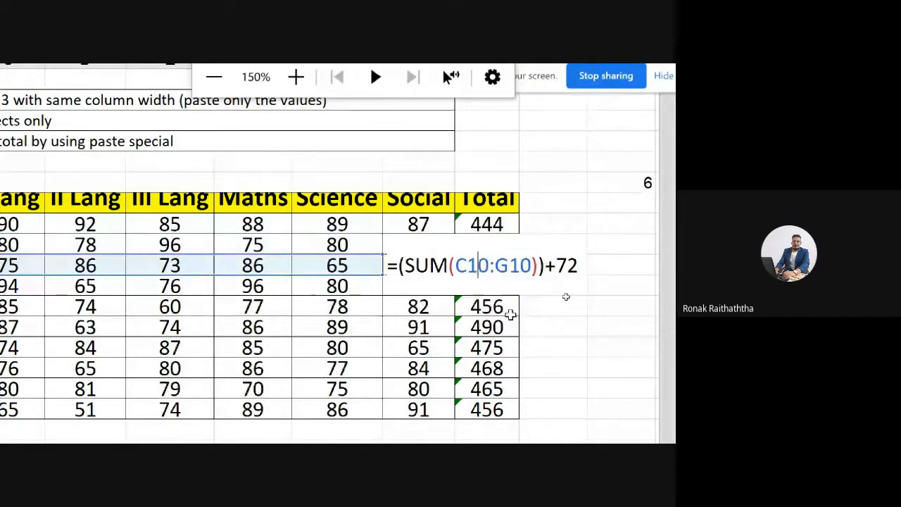
key("Escape")
double_click(469, 225)
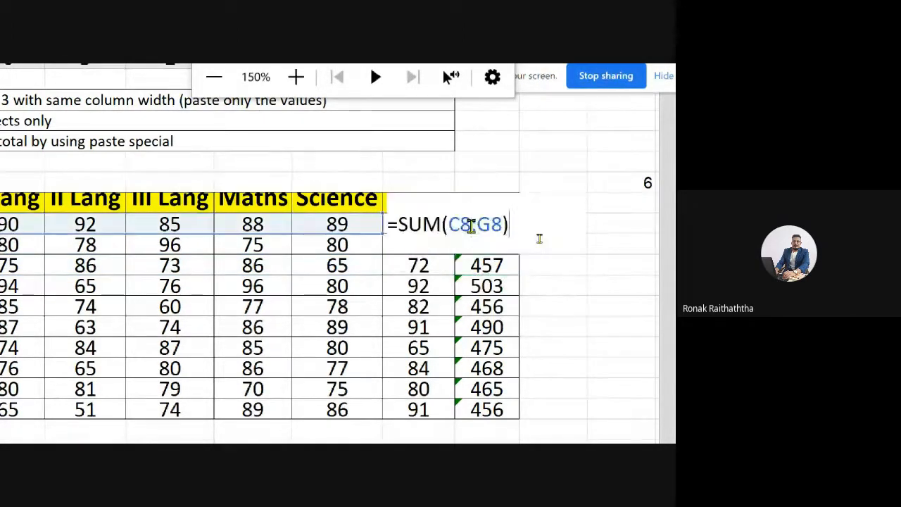
key("Escape")
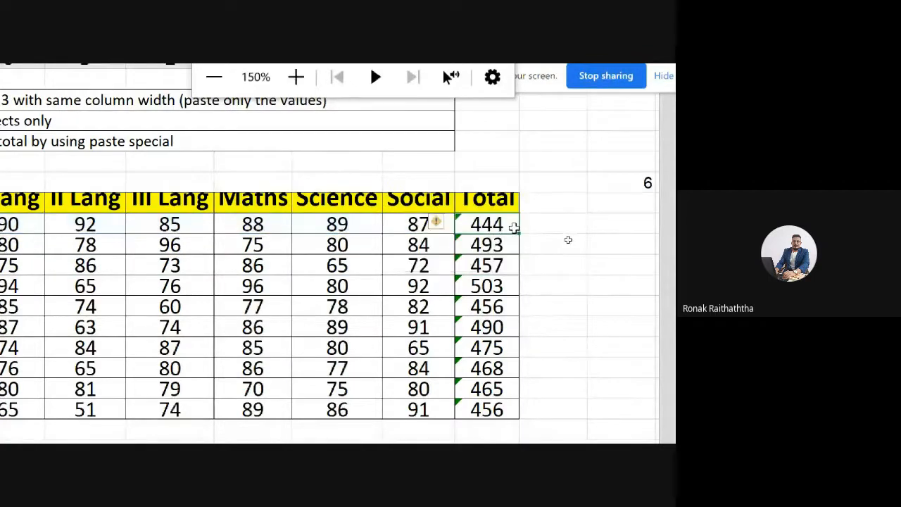
- Check the formula in total cell I8, then copy the Social marks in H8:H17
double_click(505, 223)
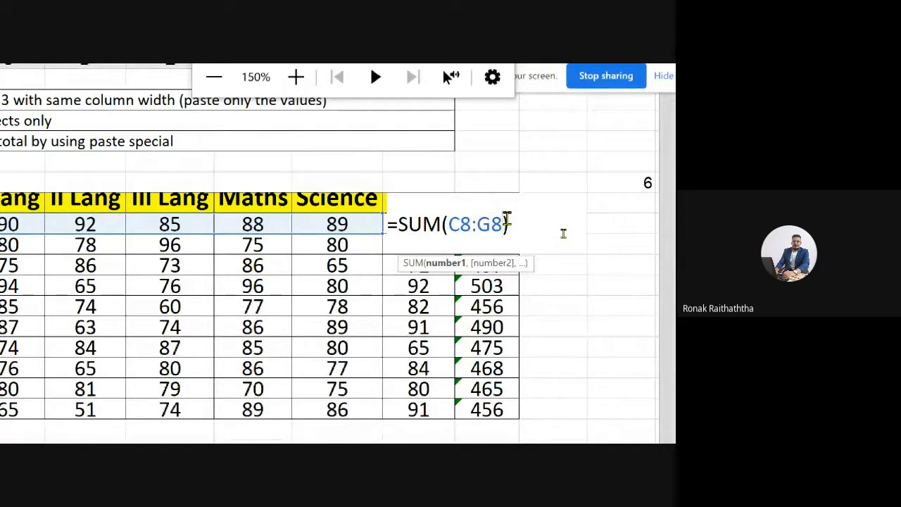
key("Return")
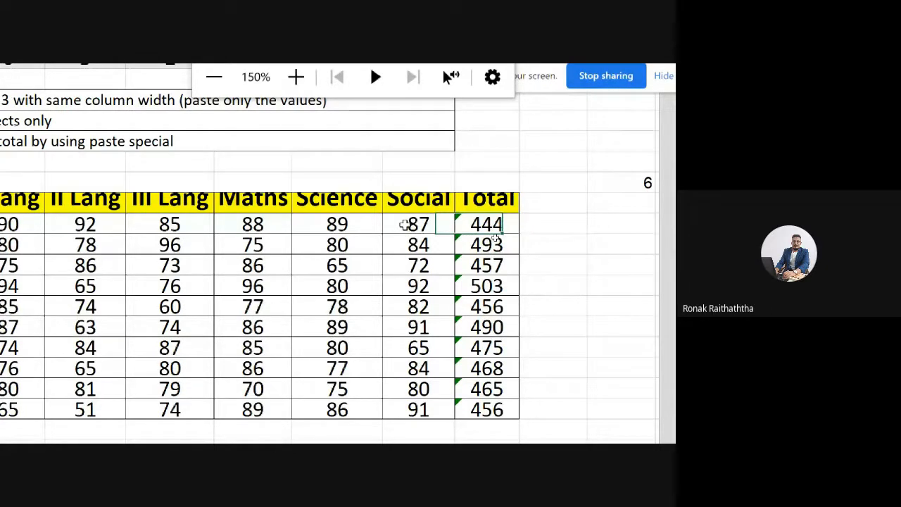
left_click_drag(404, 244, 403, 405)
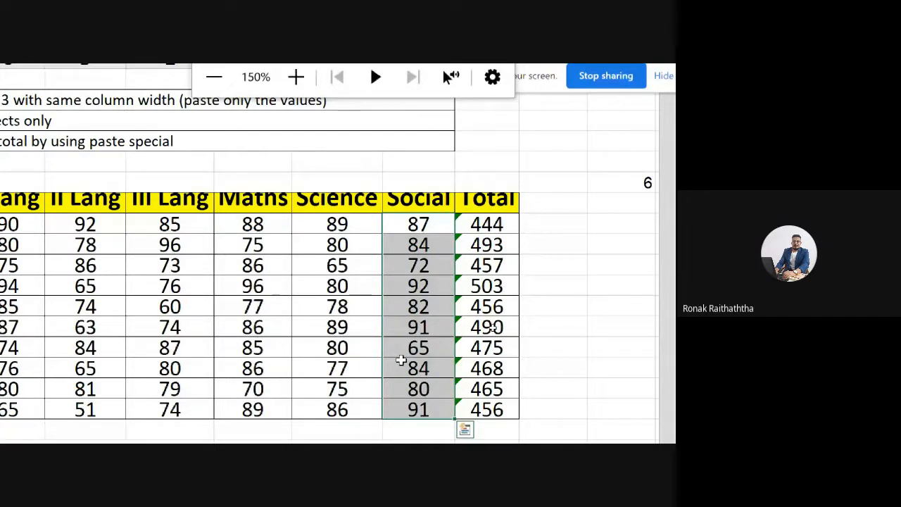
key("ctrl+c")
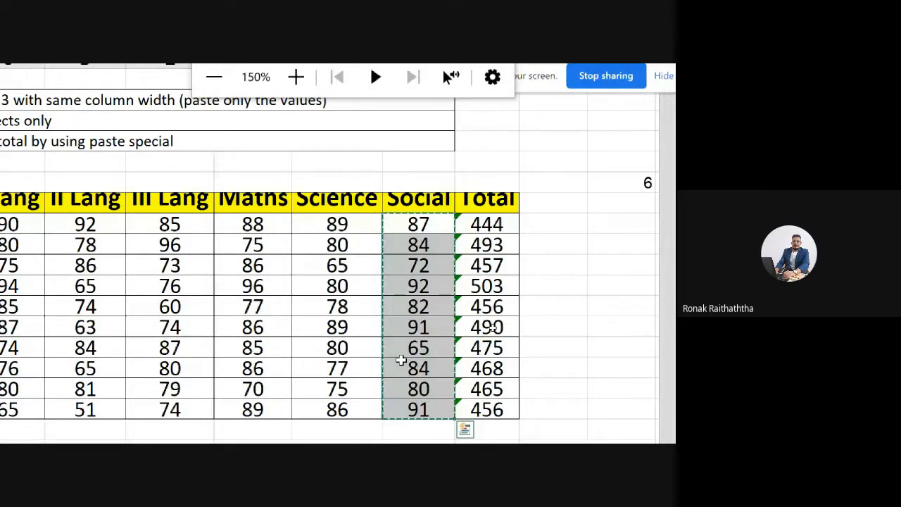
- Add the copied Social marks to the totals in I8:I17 using Paste Special with the Add operation
left_click(508, 223)
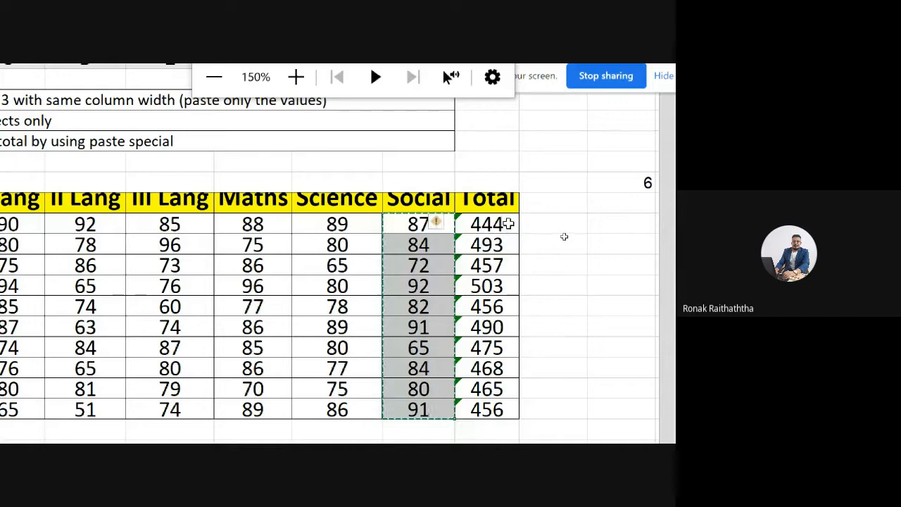
left_click_drag(508, 223, 504, 398)
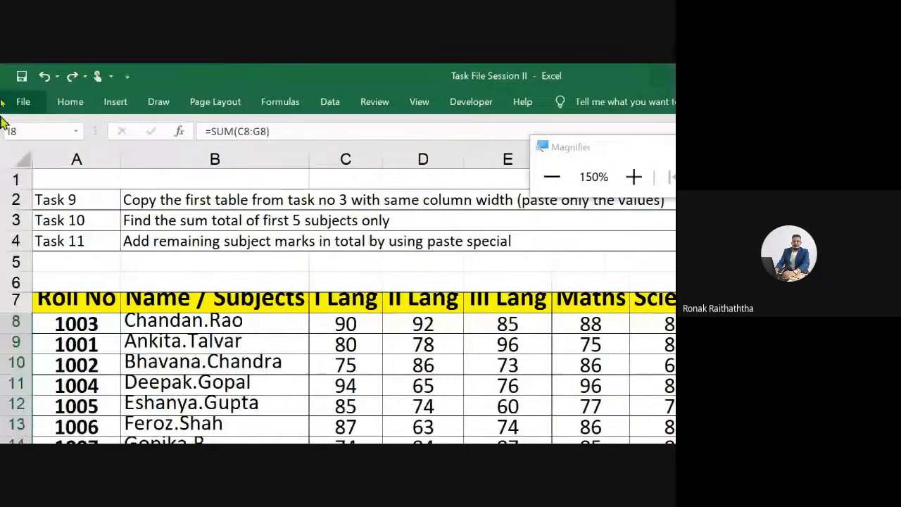
left_click(70, 102)
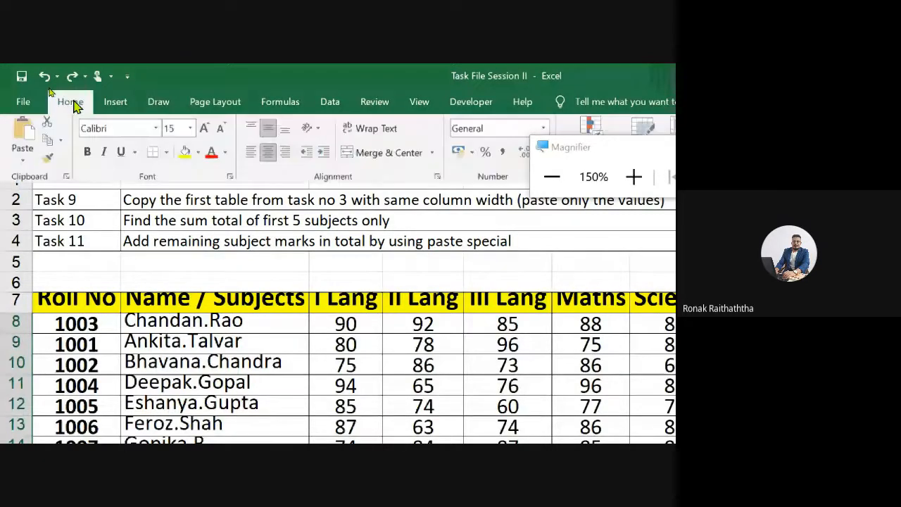
left_click(22, 161)
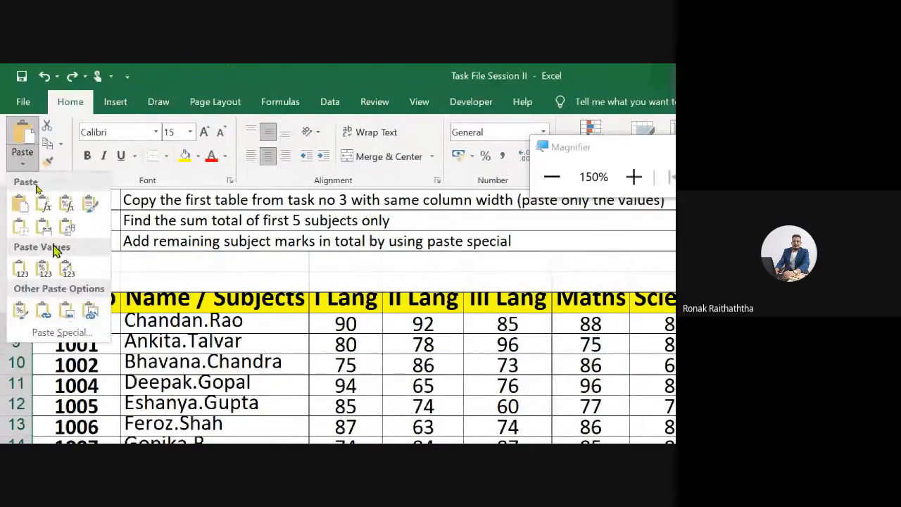
left_click(81, 335)
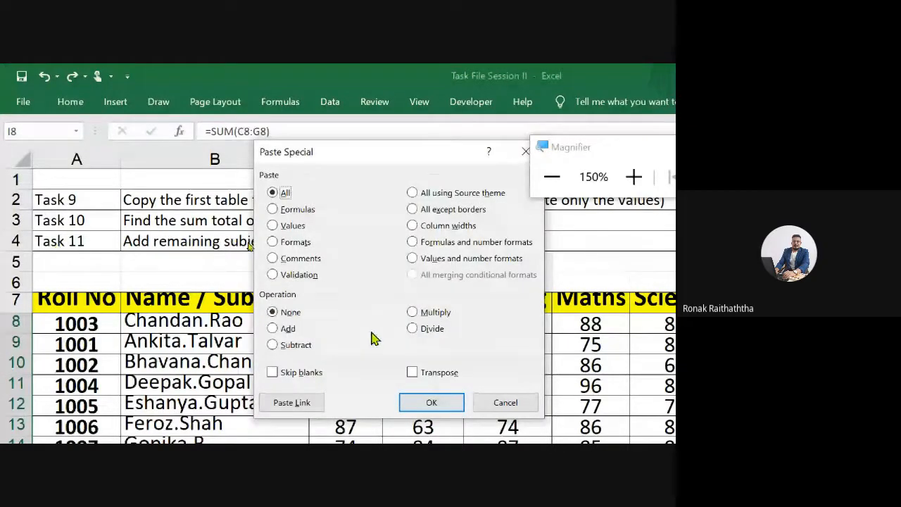
left_click(273, 328)
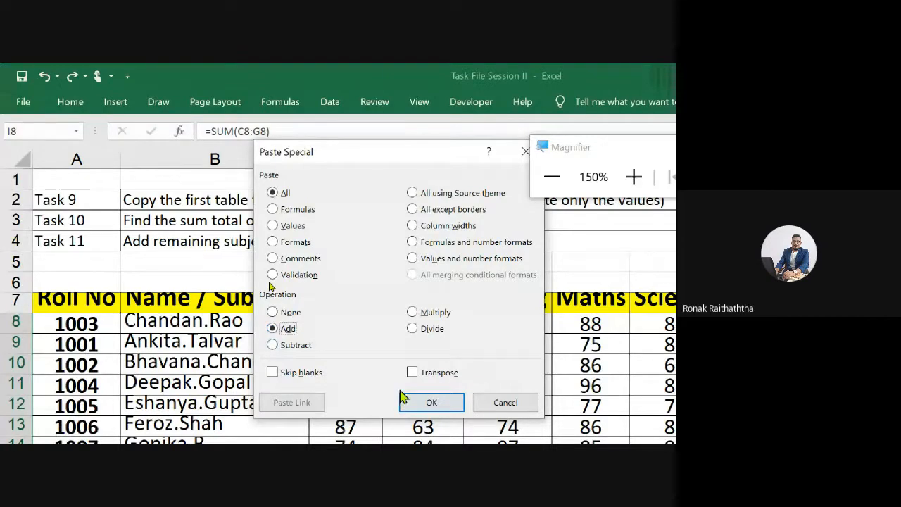
left_click(444, 403)
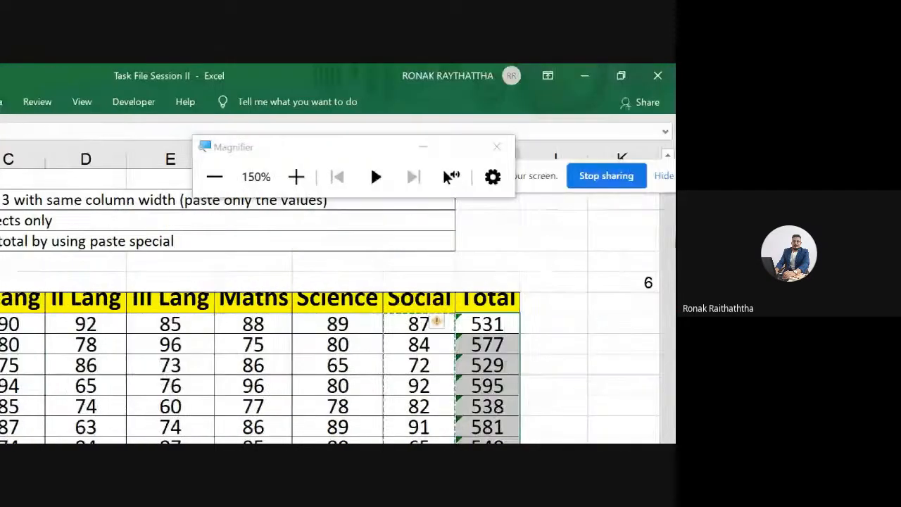
- Inspect the resulting formulas in total cells I8, I9 and I10, then return the screen magnification to 100%
double_click(506, 323)
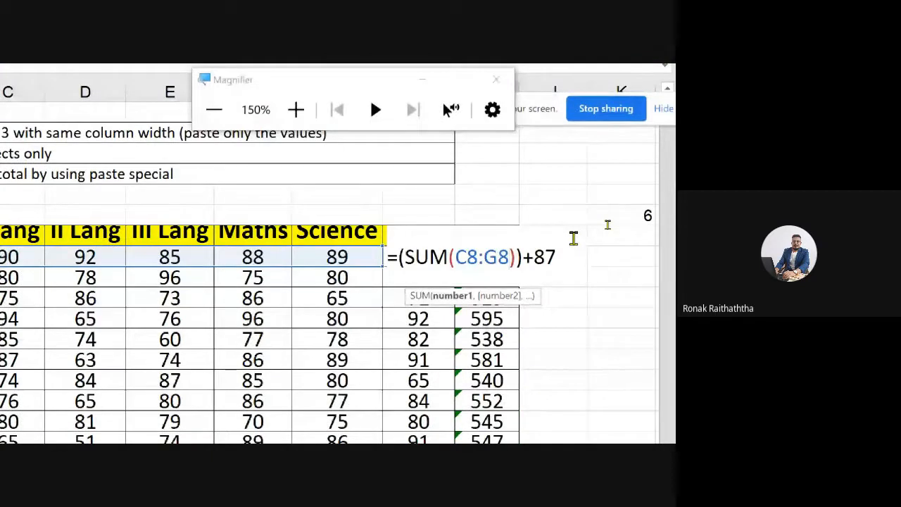
key("Return")
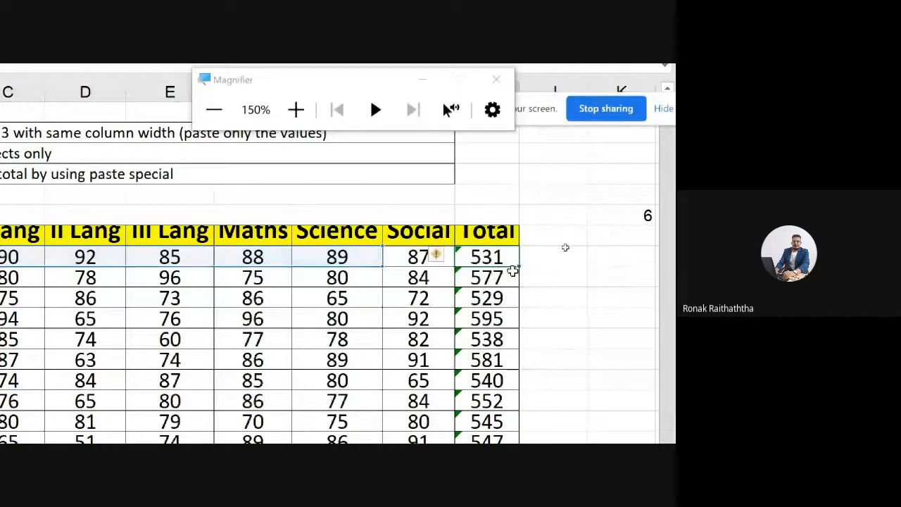
key("F2")
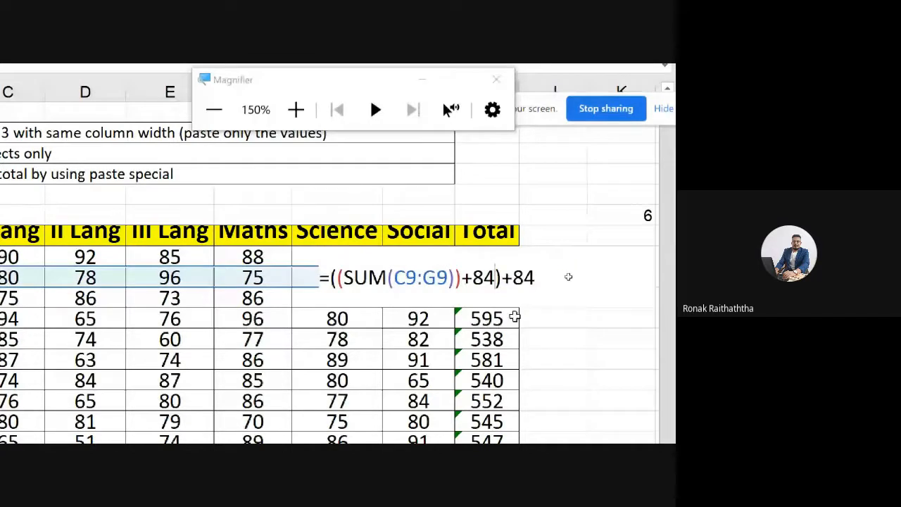
key("Escape")
left_click(504, 296)
key("F2")
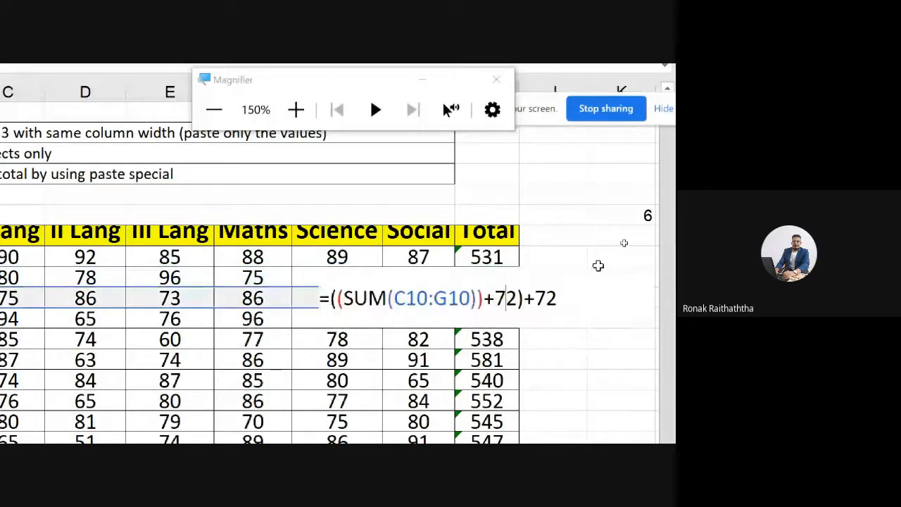
key("Escape")
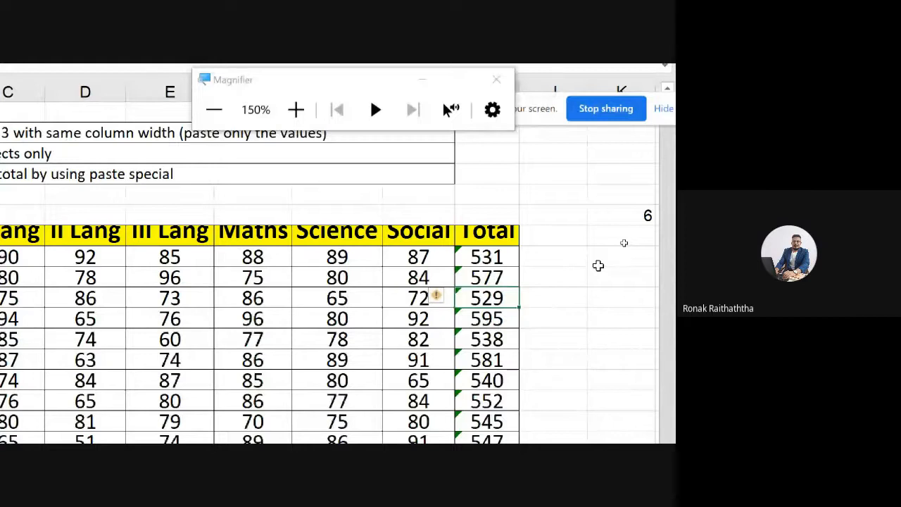
left_click(214, 109)
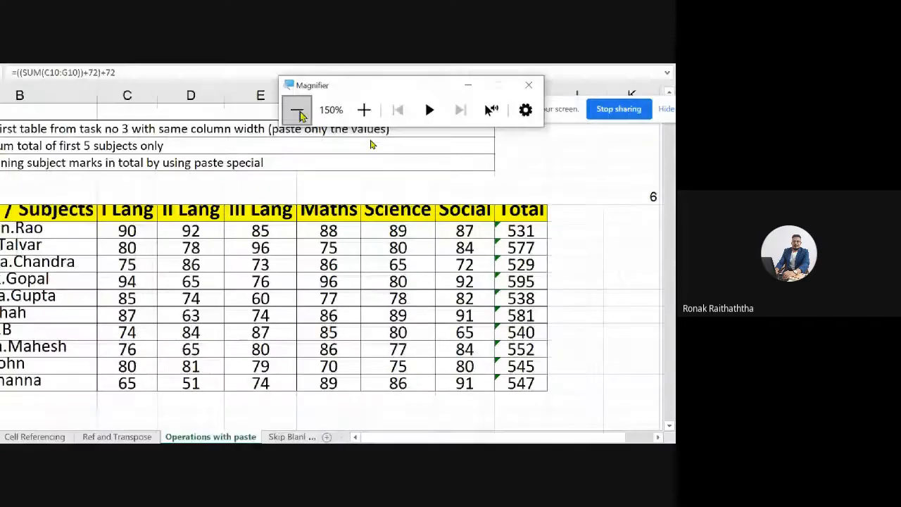
left_click(298, 112)
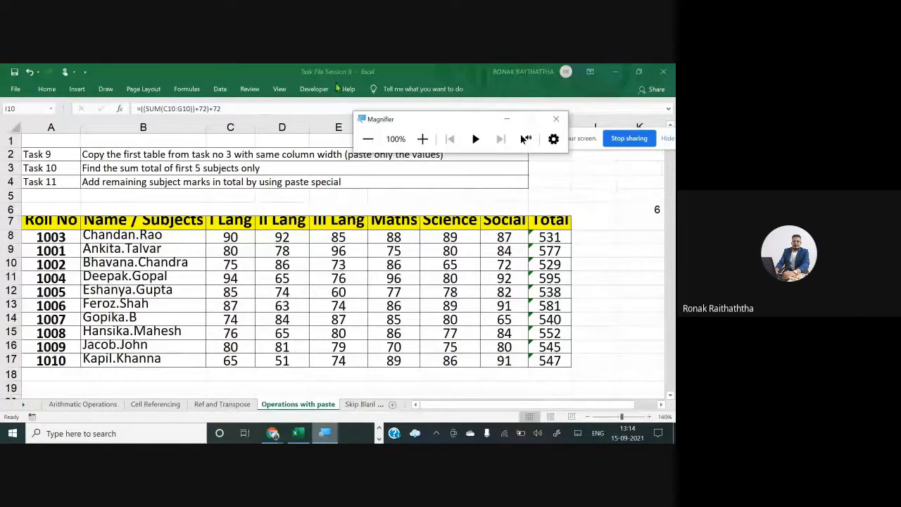
- Enter the divisor 6 in cell J4 and copy that cell
left_click(597, 180)
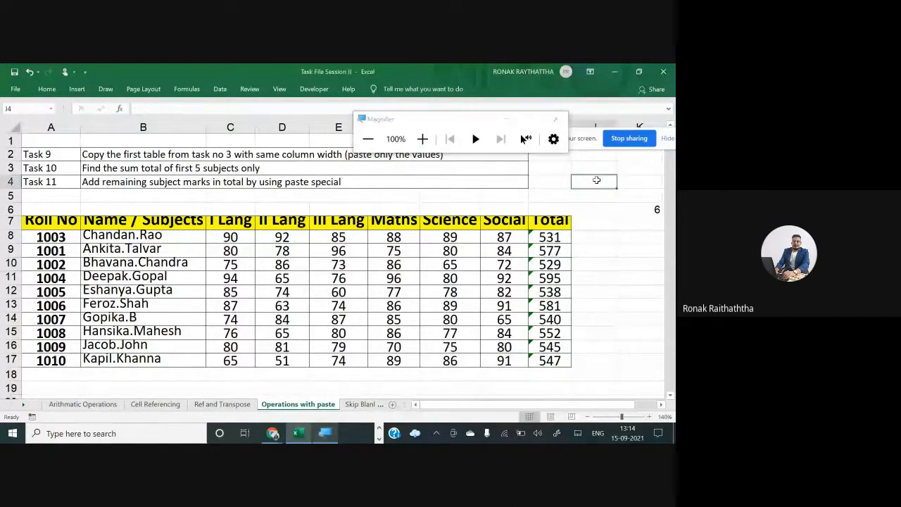
type("6")
key("Return")
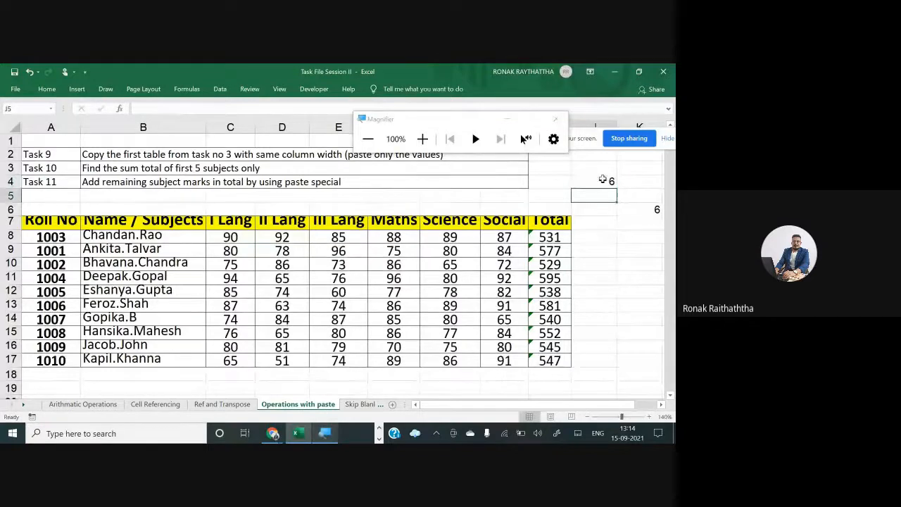
left_click(603, 180)
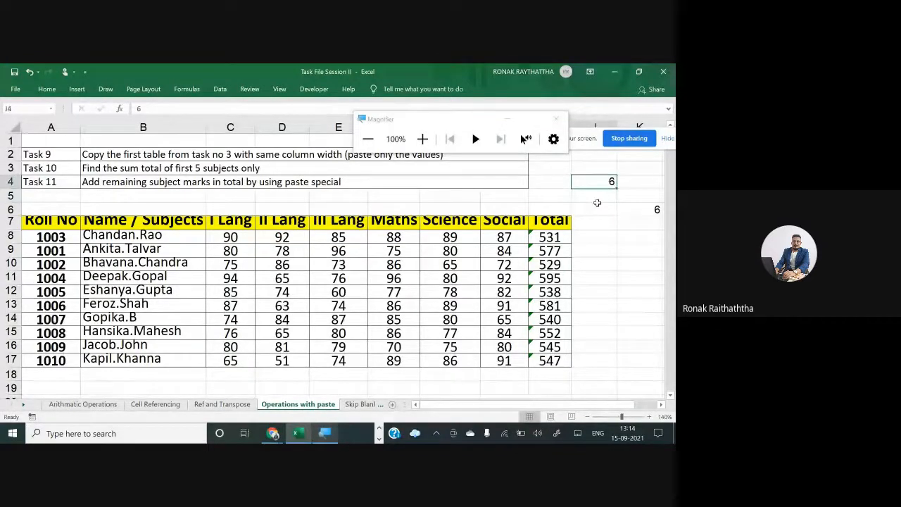
left_click(598, 221)
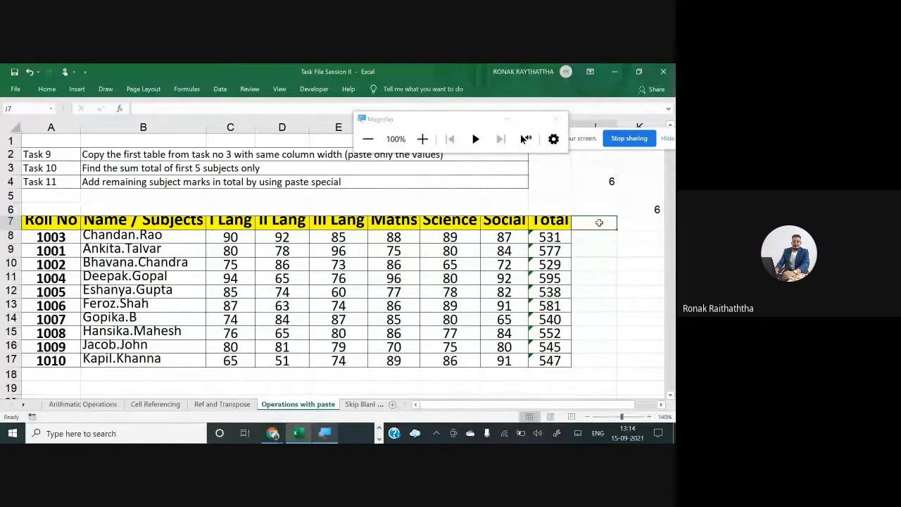
left_click(601, 183)
key("ctrl+c")
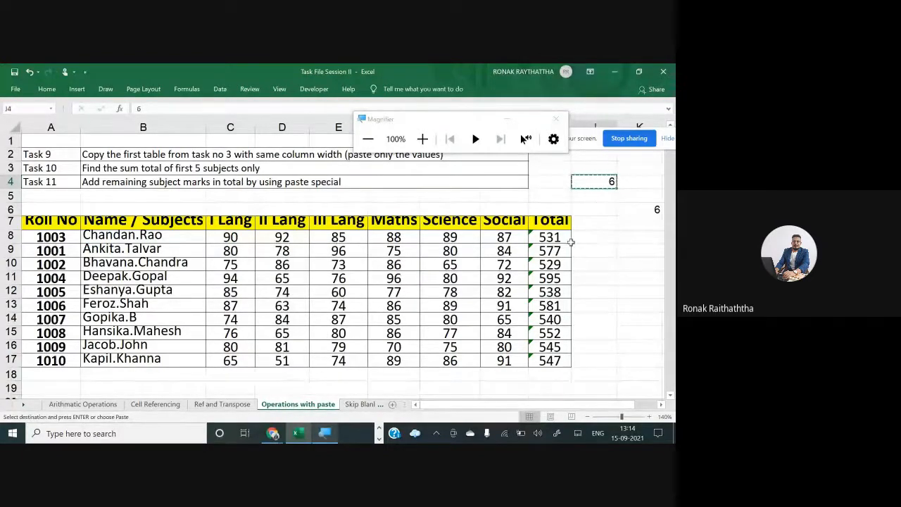
- Divide the totals in I8:I17 by the copied value using Paste Special's Divide operation, with the screen magnified to 150%
left_click_drag(556, 237, 554, 361)
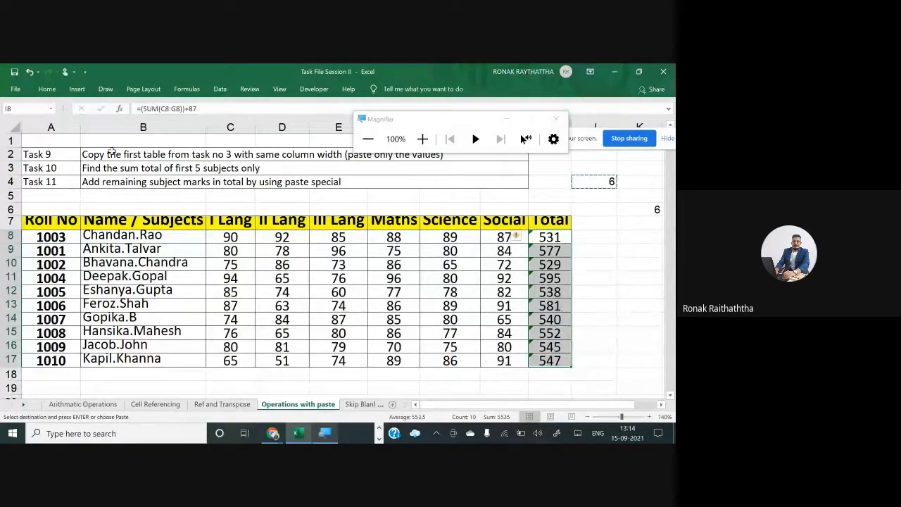
left_click(55, 90)
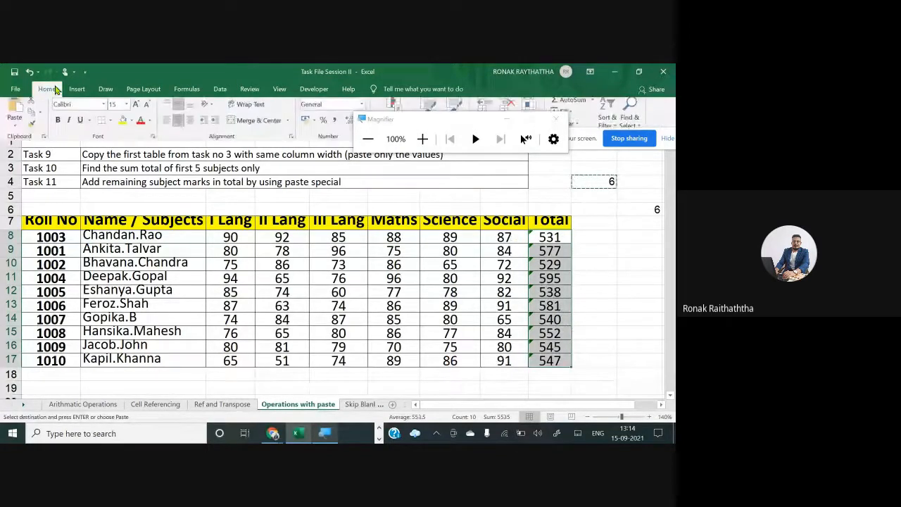
left_click(17, 134)
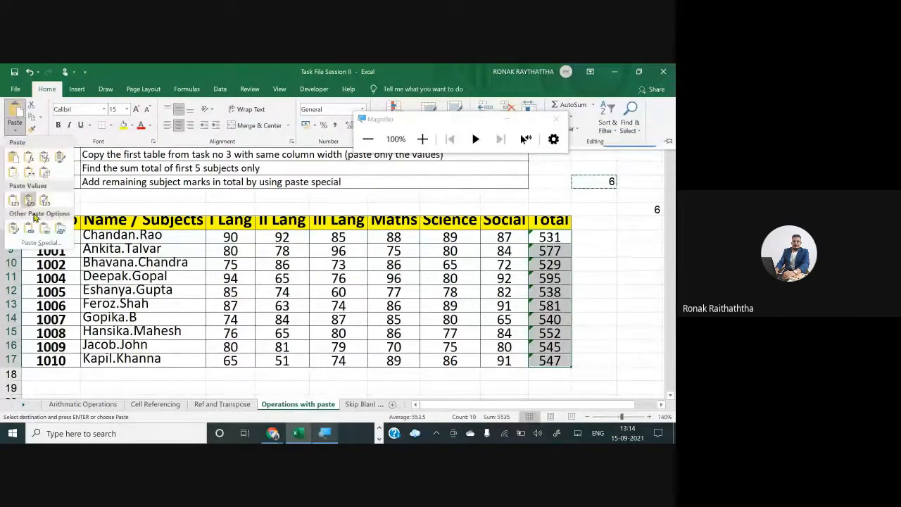
left_click(42, 242)
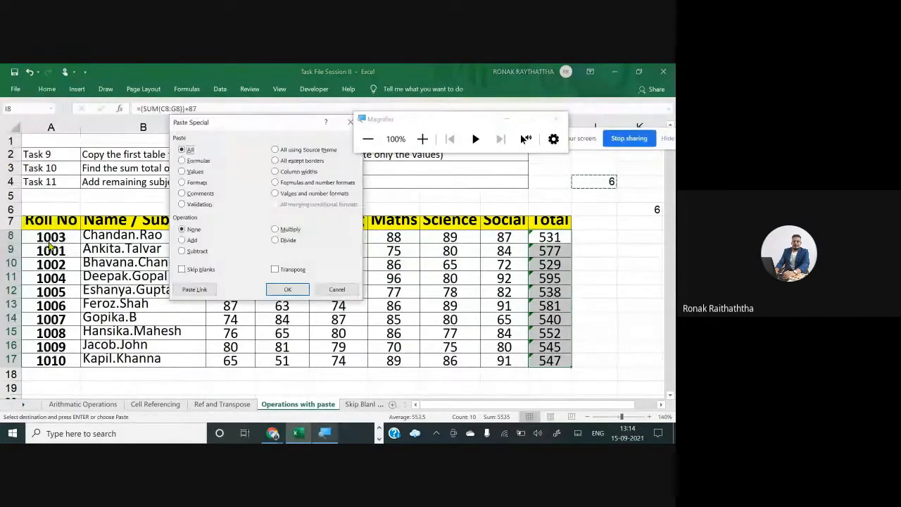
left_click(422, 139)
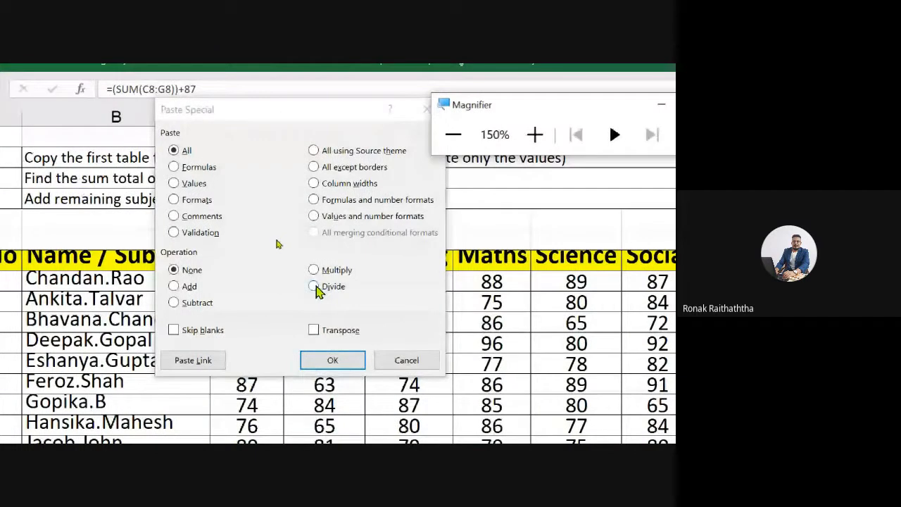
left_click(309, 288)
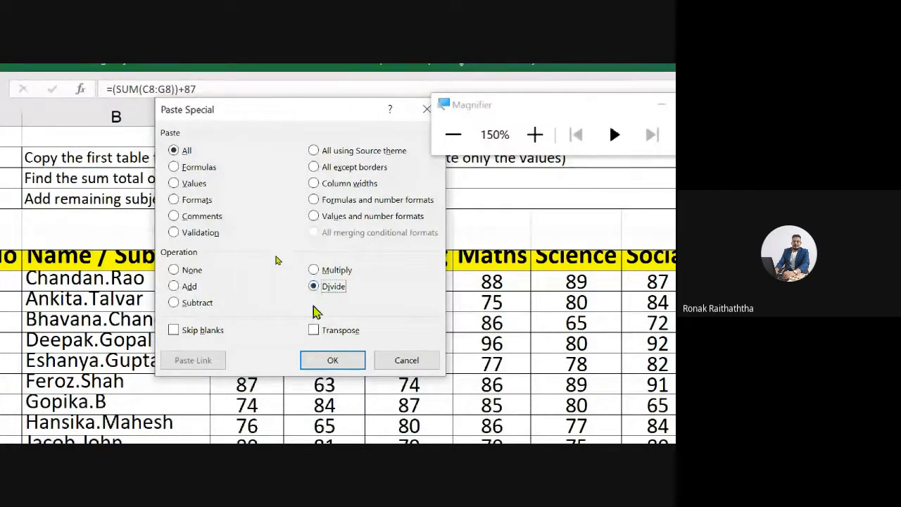
left_click(333, 360)
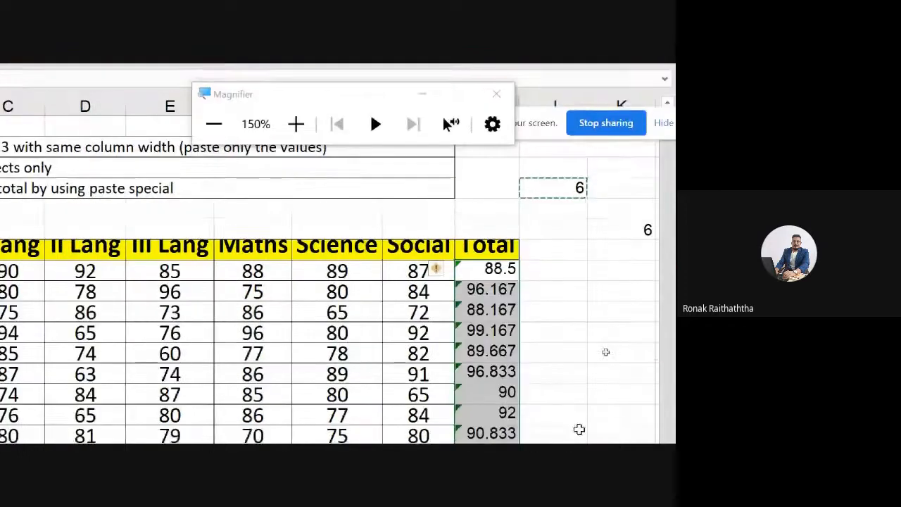
- Check the divided formula in I8 and review the Total column's results, then restore 100% screen magnification
double_click(479, 180)
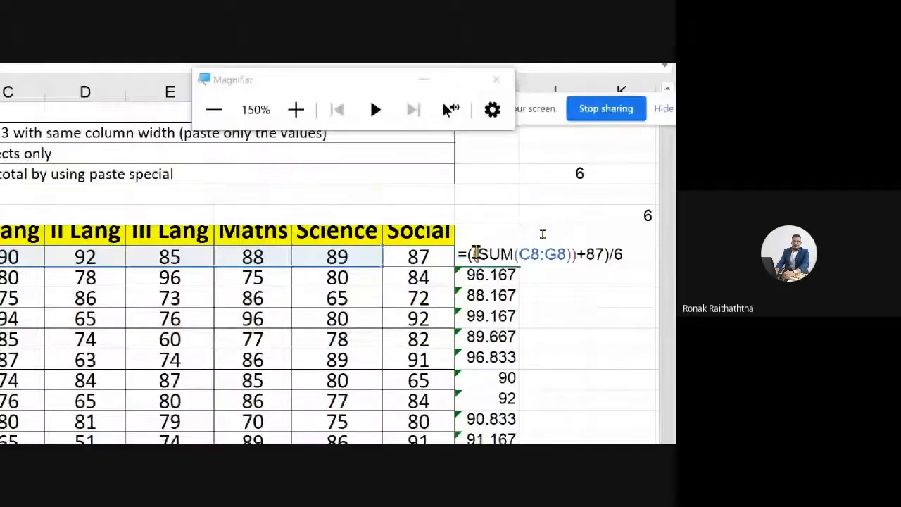
key("Escape")
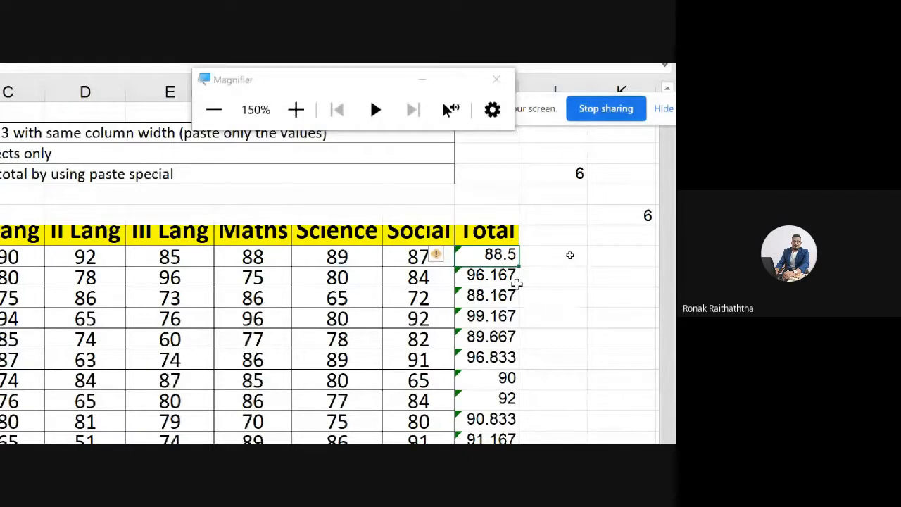
scroll(518, 283, "down", 1)
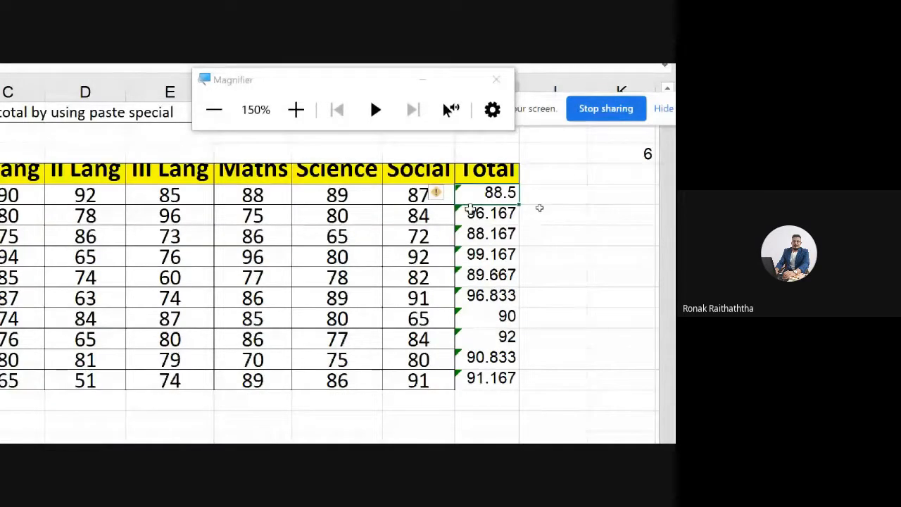
left_click_drag(473, 212, 495, 358)
left_click(529, 215)
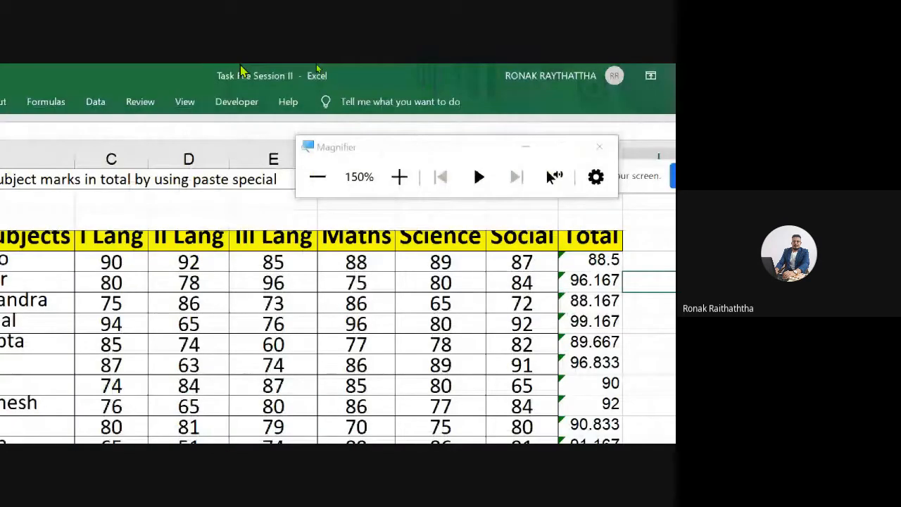
left_click(318, 177)
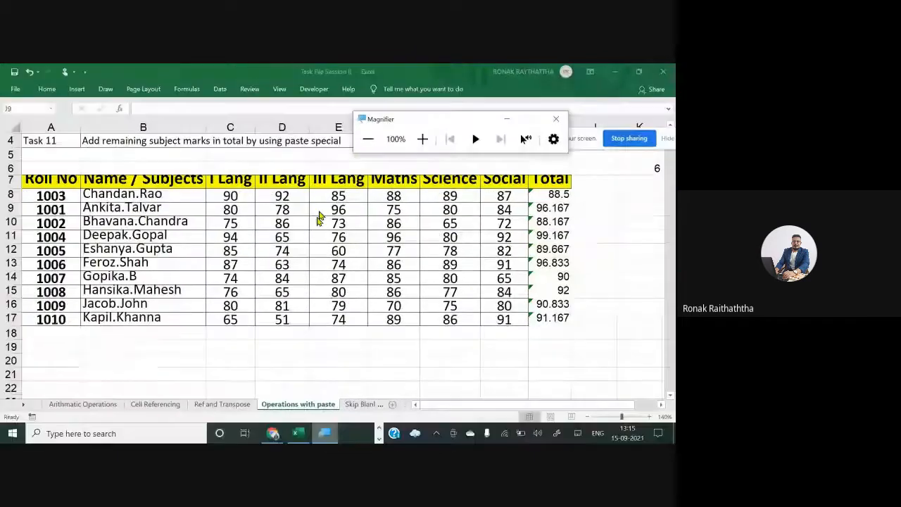
- Open the Skip Blanks sheet and review the I Lang marks in B3:B12 against the Actual Marks entries in column E
left_click(359, 404)
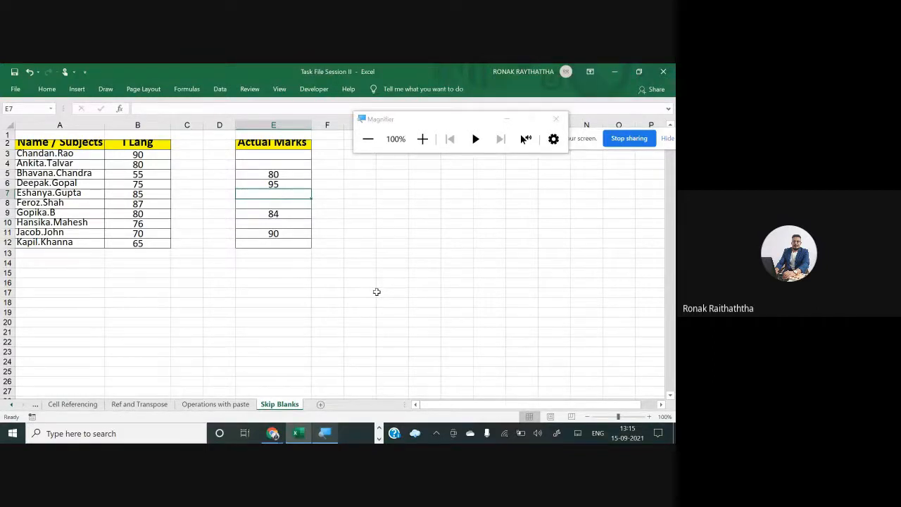
left_click_drag(166, 155, 169, 253)
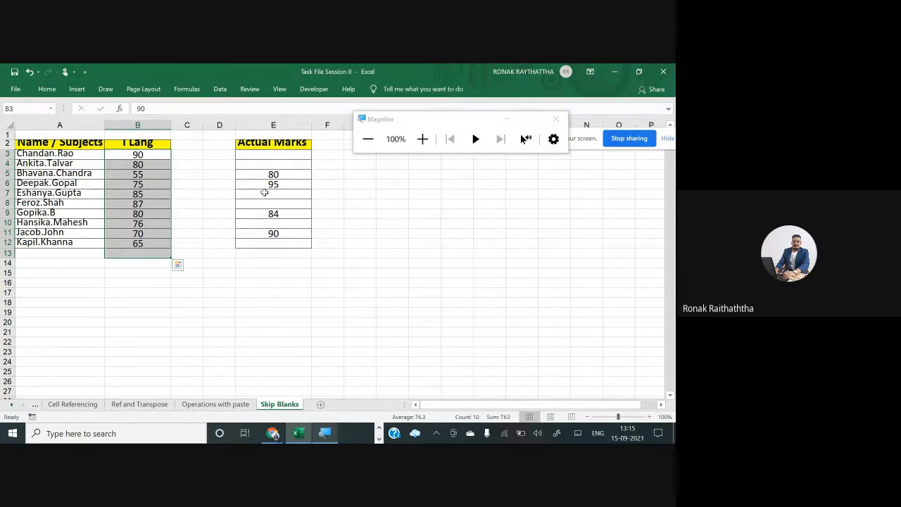
left_click(282, 175)
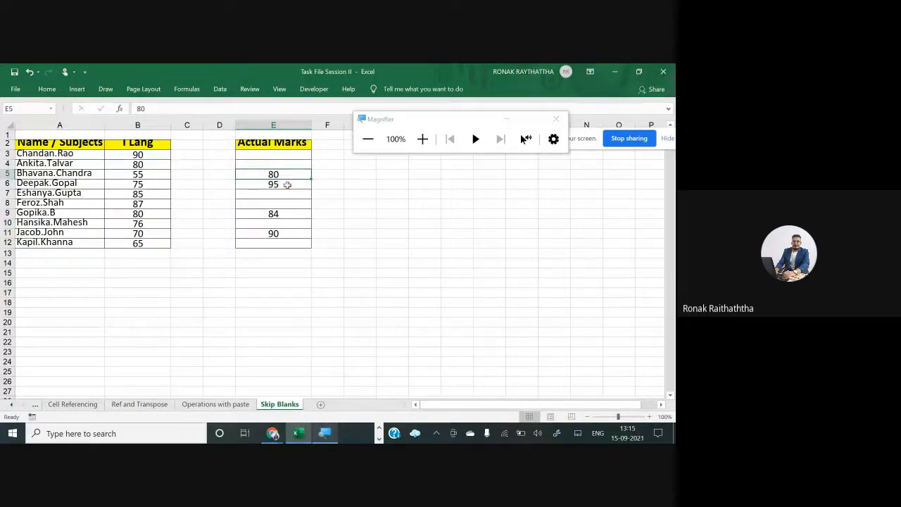
left_click(288, 186)
left_click(295, 215)
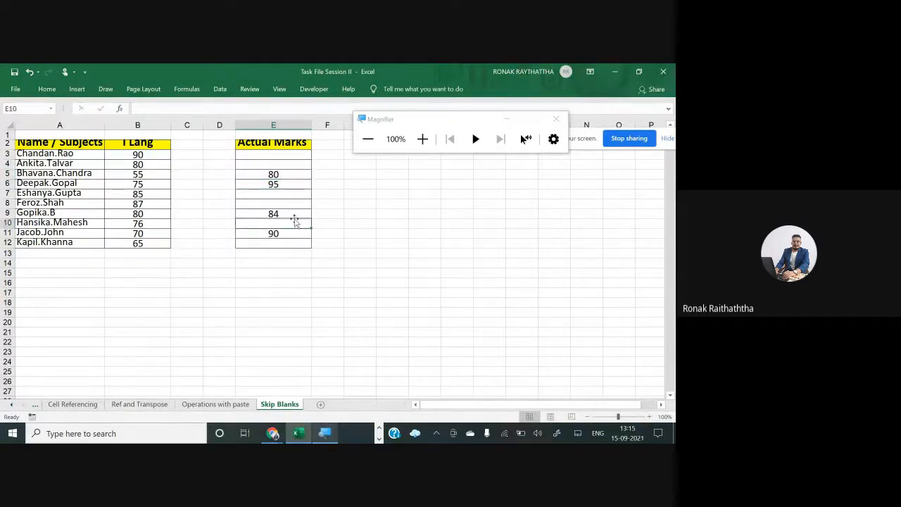
left_click(296, 233)
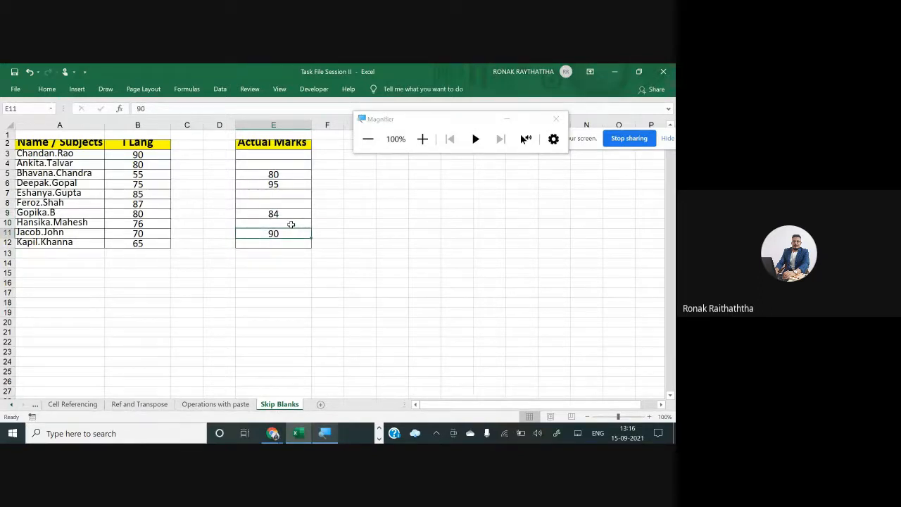
left_click(165, 166)
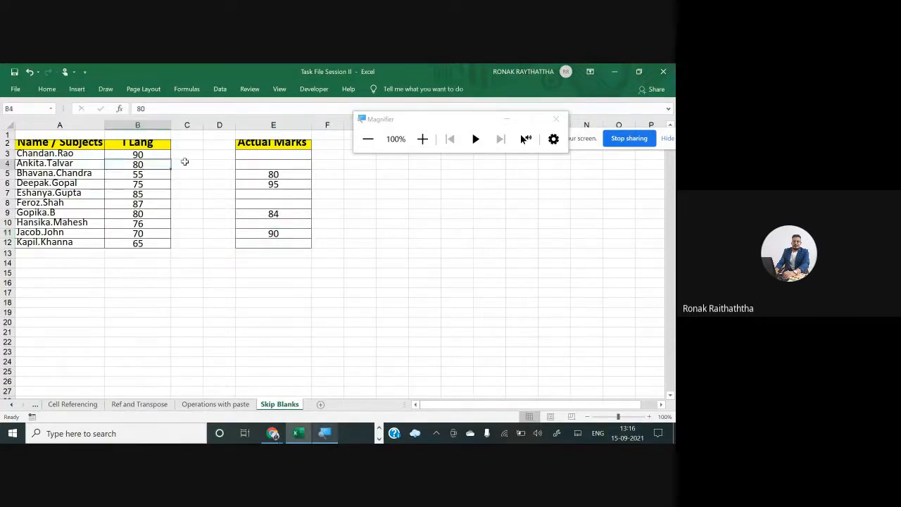
left_click(165, 173)
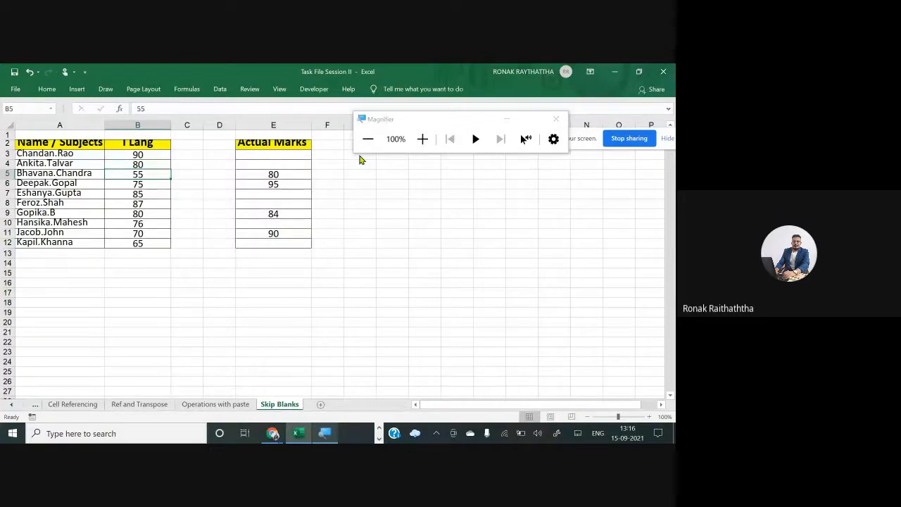
type("80")
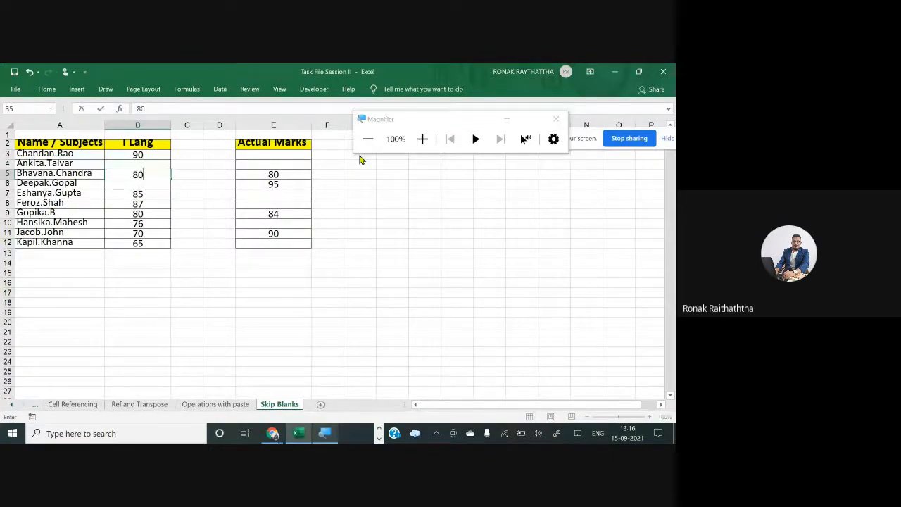
key("Escape")
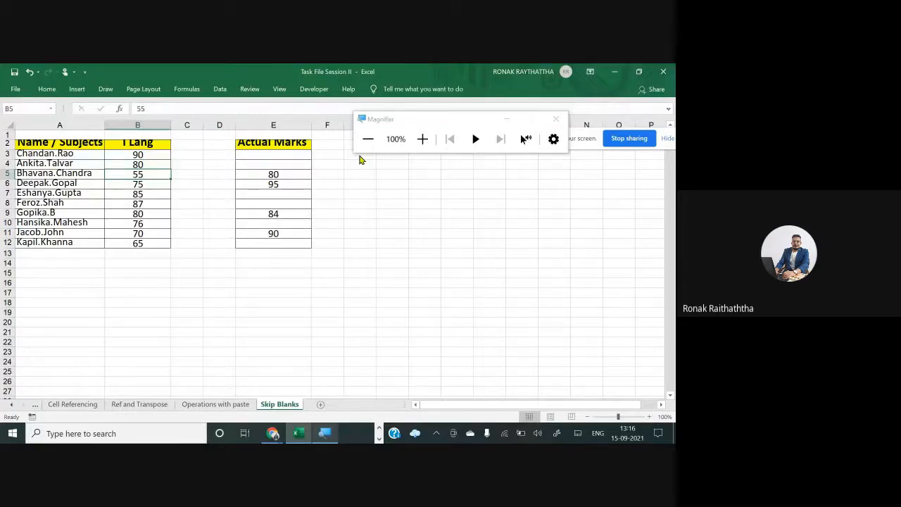
left_click(246, 158)
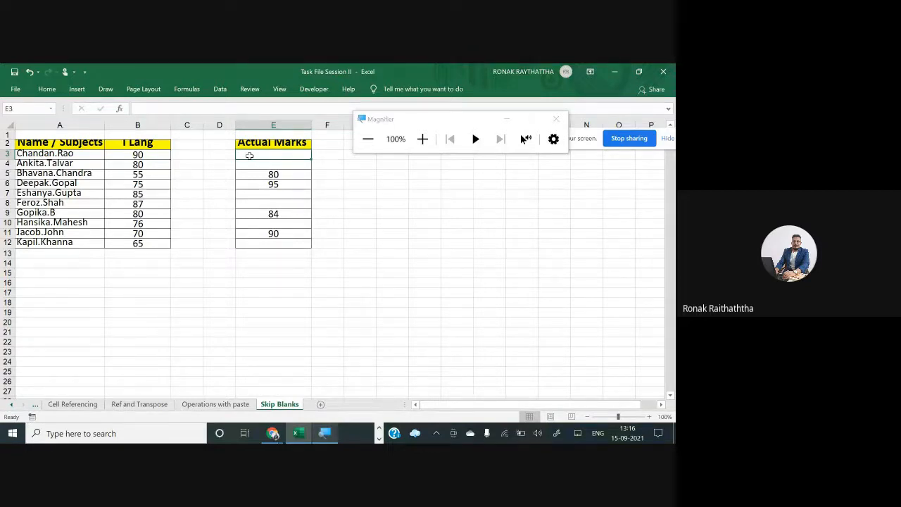
left_click_drag(249, 155, 248, 243)
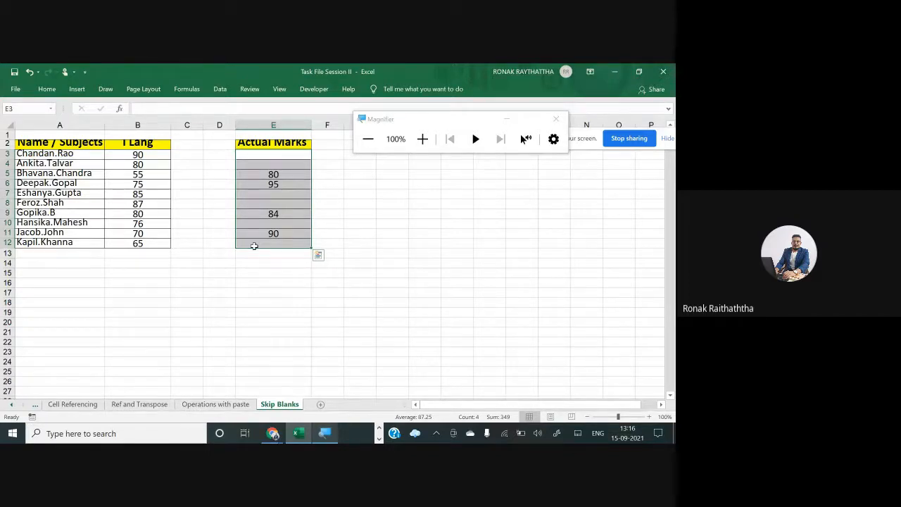
key("ctrl+c")
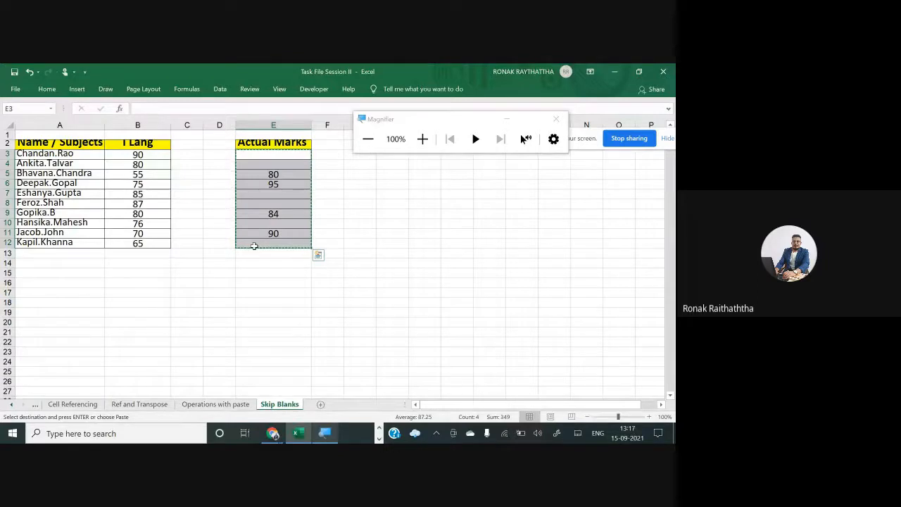
left_click(150, 154)
left_click_drag(150, 155, 145, 252)
double_click(138, 155)
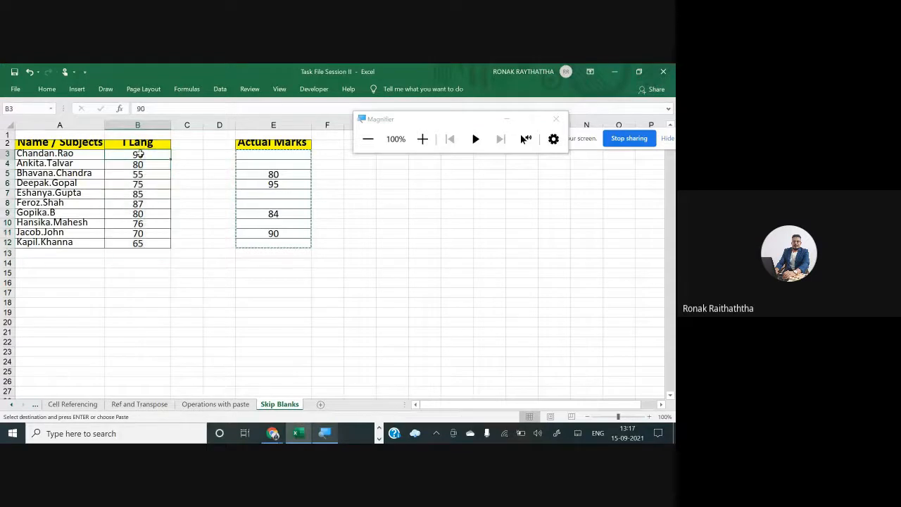
key("Escape")
- Copy the Actual Marks range E3:E12, including its blank cells
left_click_drag(276, 154, 279, 240)
key("ctrl+c")
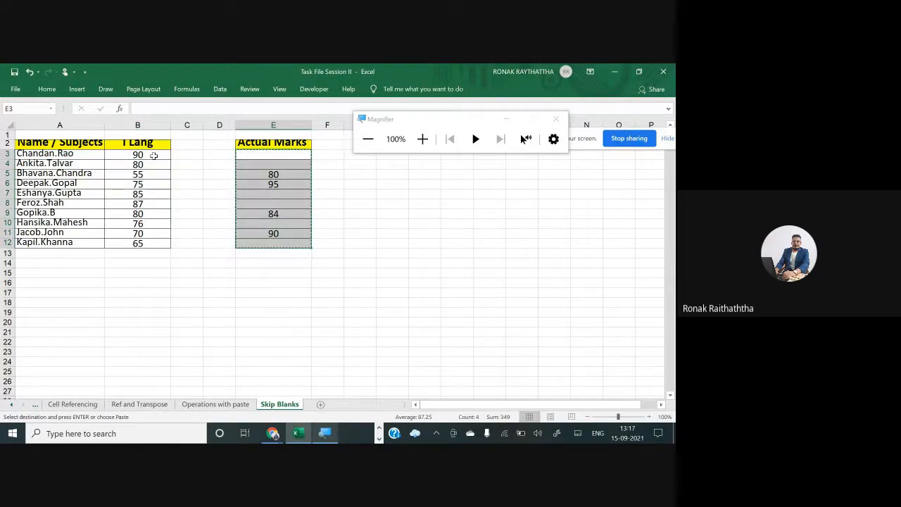
- Try a plain paste of the copied marks over the I Lang marks in B3:B12, and undo it
left_click_drag(150, 154, 150, 244)
key("ctrl+v")
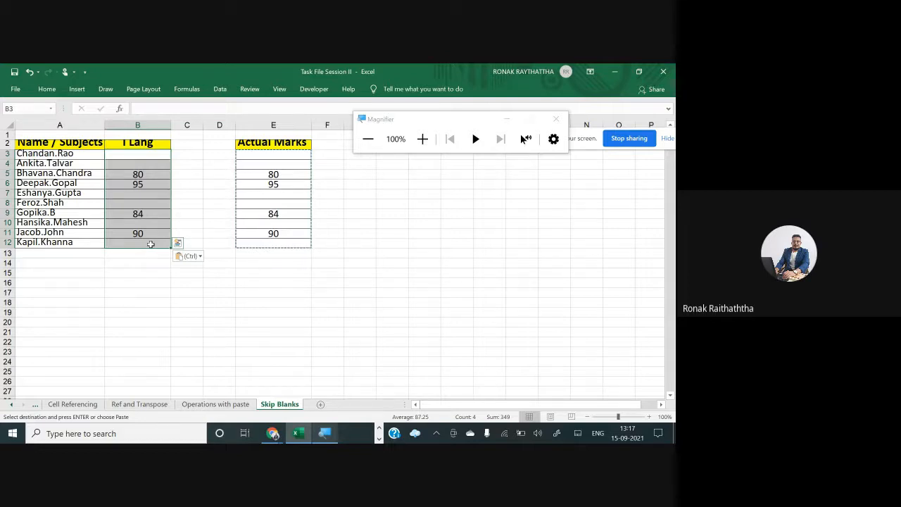
key("ctrl+z")
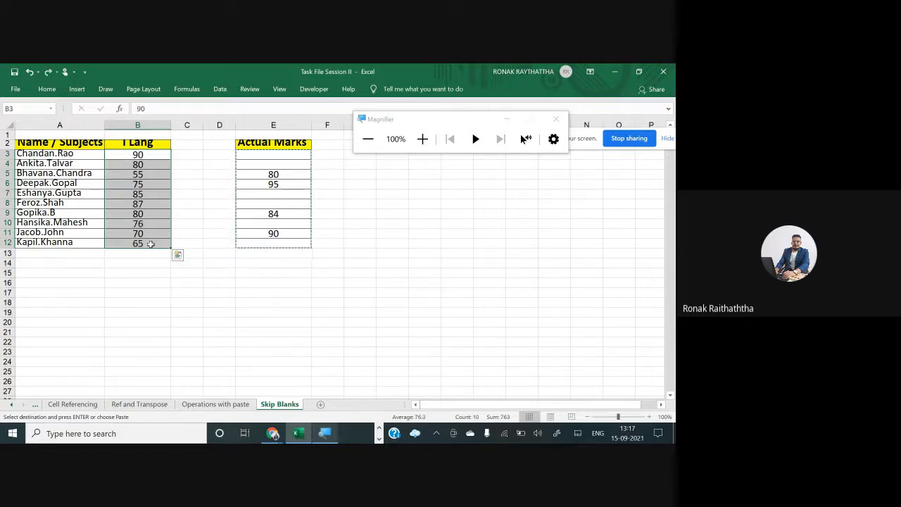
left_click(160, 186)
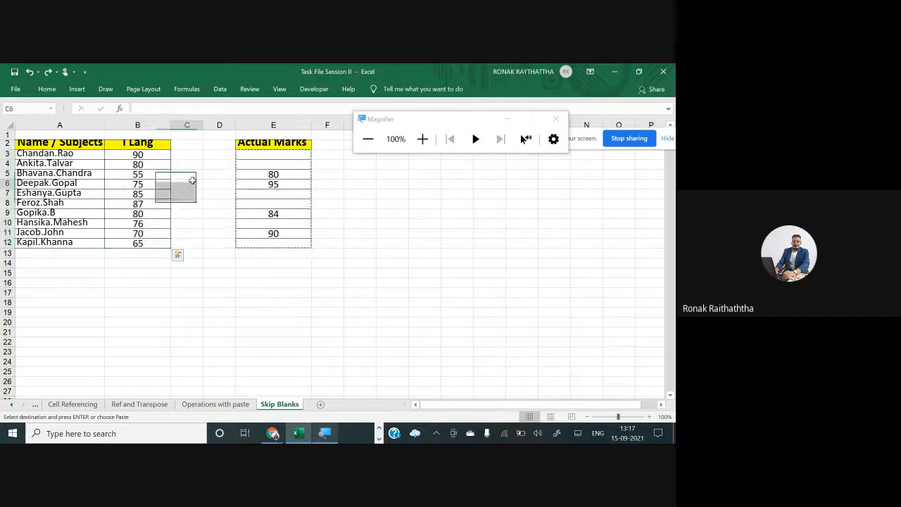
- Paste the copied marks onto B3:B12 using Paste Special with Skip blanks enabled, with the screen magnified to 150%
left_click_drag(146, 155, 151, 244)
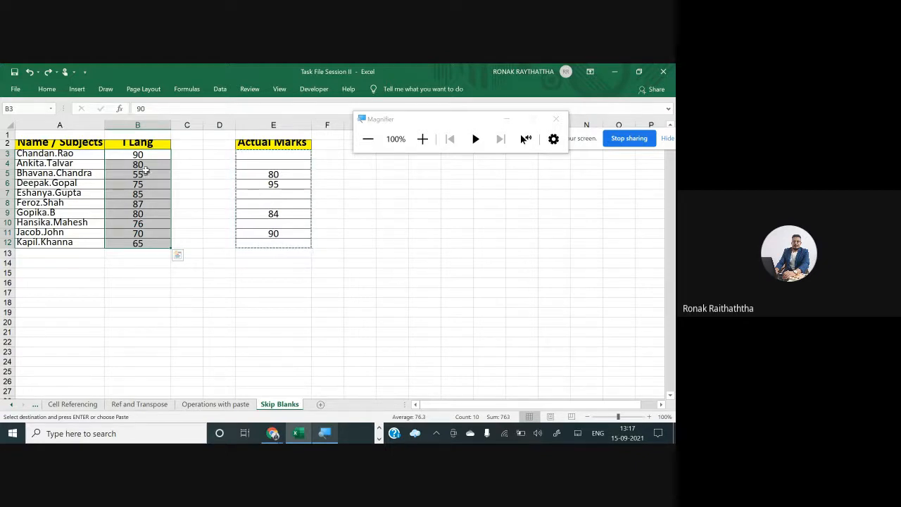
left_click(48, 92)
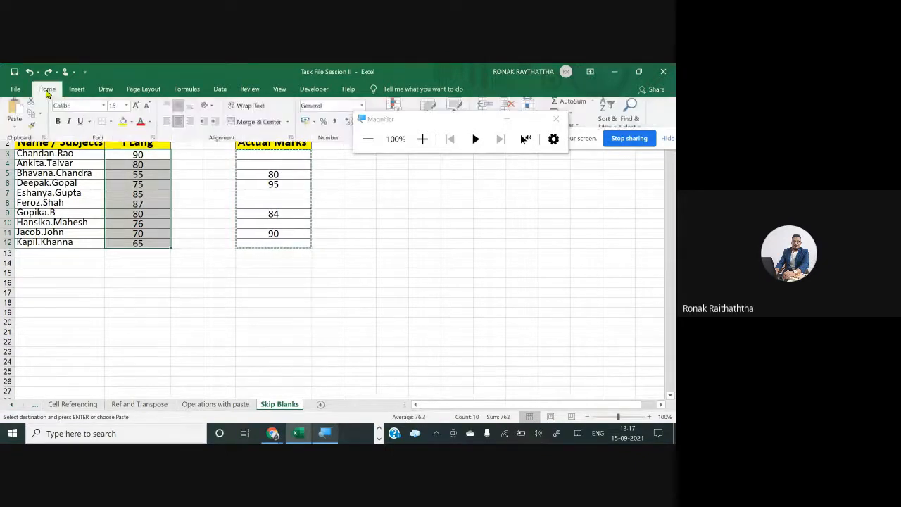
left_click(21, 137)
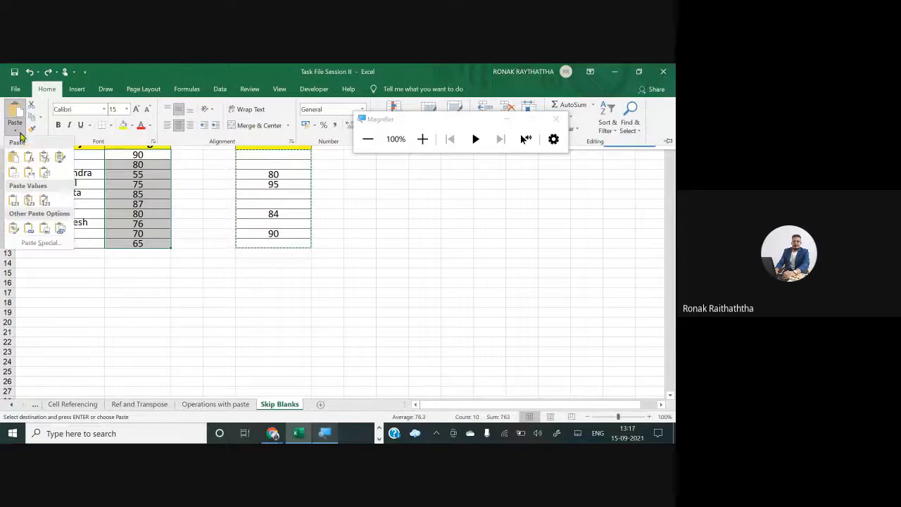
left_click(59, 243)
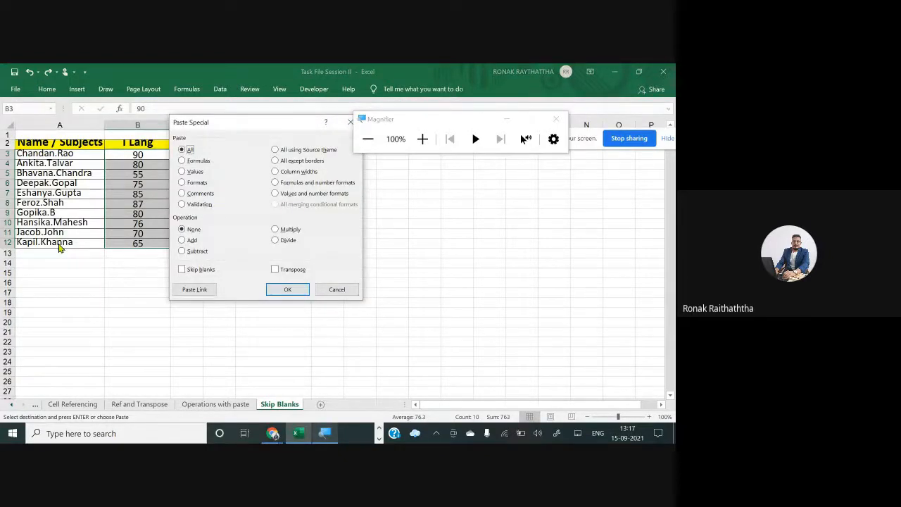
left_click(423, 138)
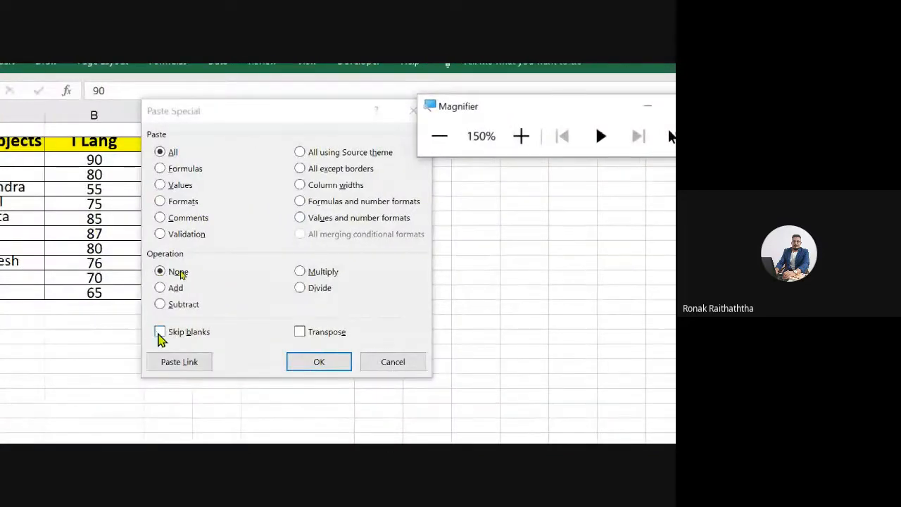
left_click(160, 334)
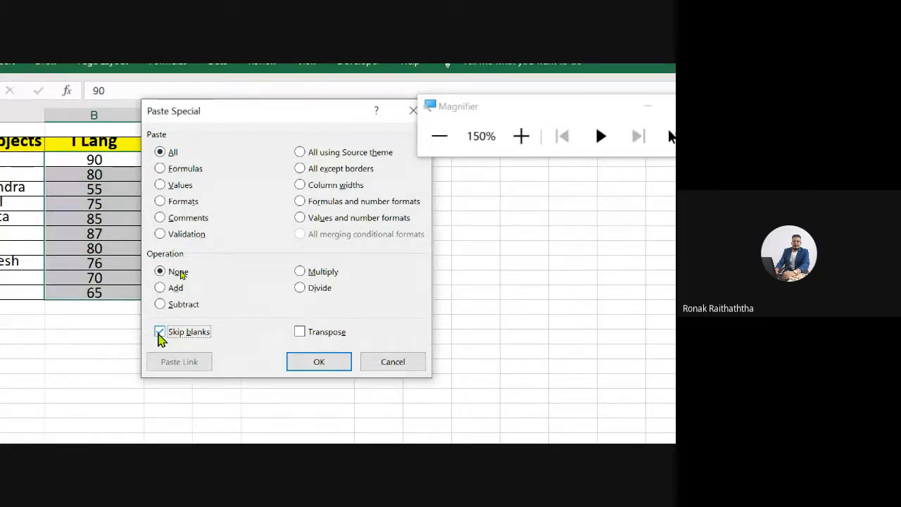
left_click(319, 361)
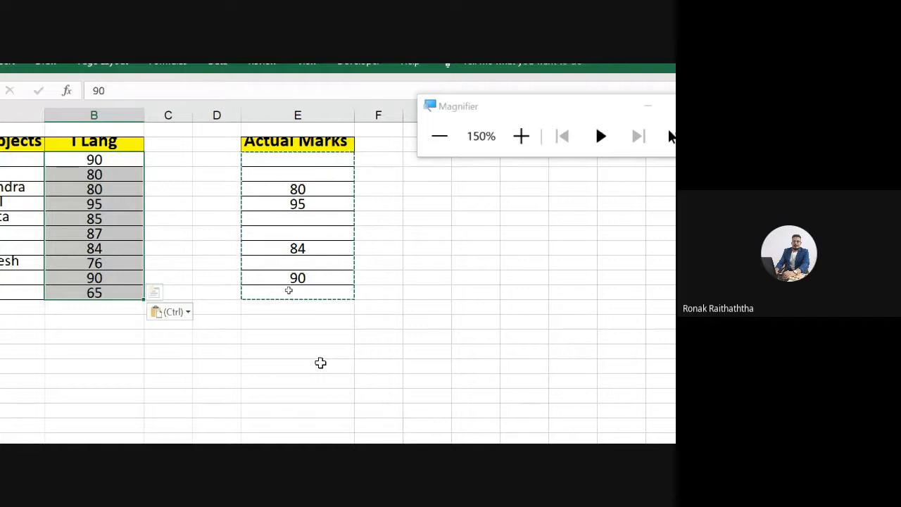
- Compare the updated I Lang marks in B3:B12 with the Actual Marks in E3:E12
left_click(85, 317)
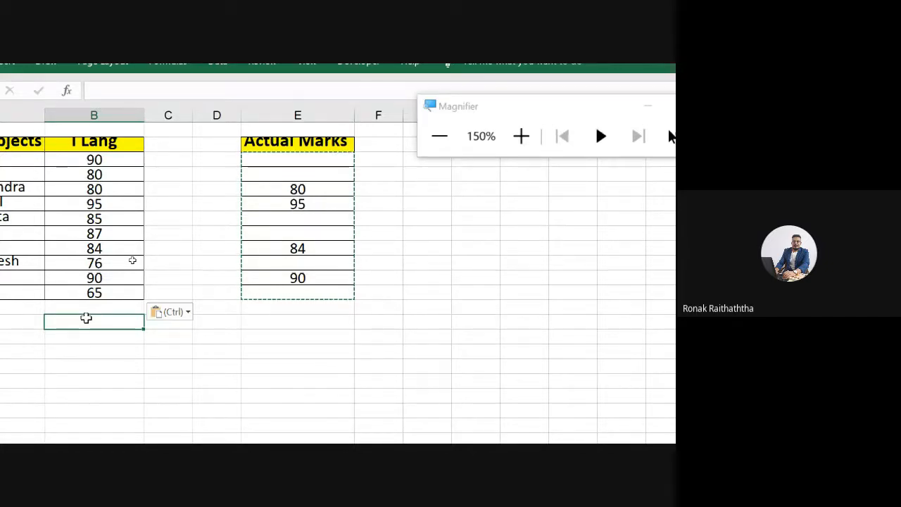
left_click_drag(298, 156, 307, 284)
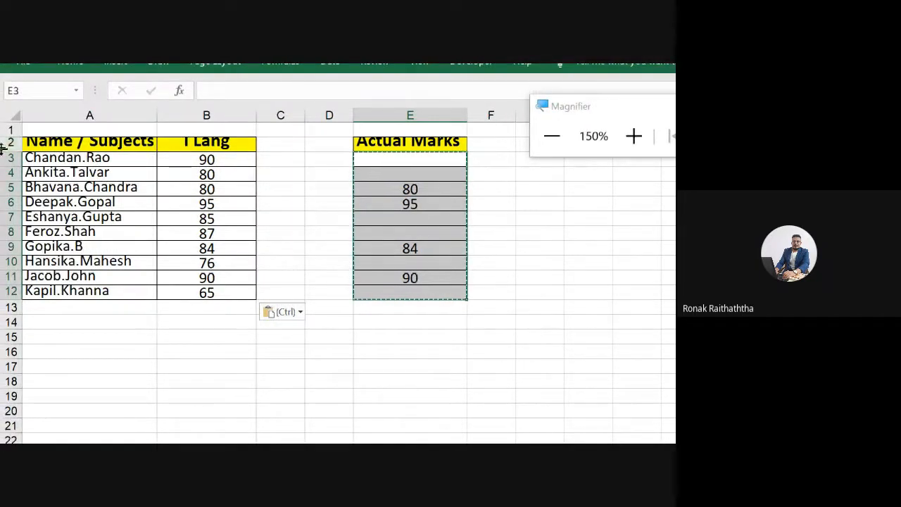
left_click_drag(224, 159, 235, 295)
left_click(282, 212)
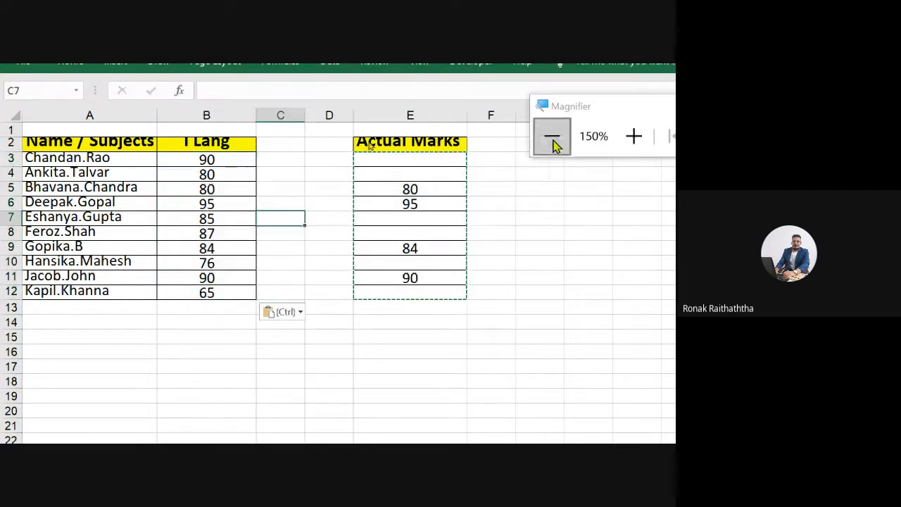
- Return the screen magnification to 100% and clear the copy marker around the Actual Marks range
left_click(552, 137)
left_click(375, 139)
left_click(314, 186)
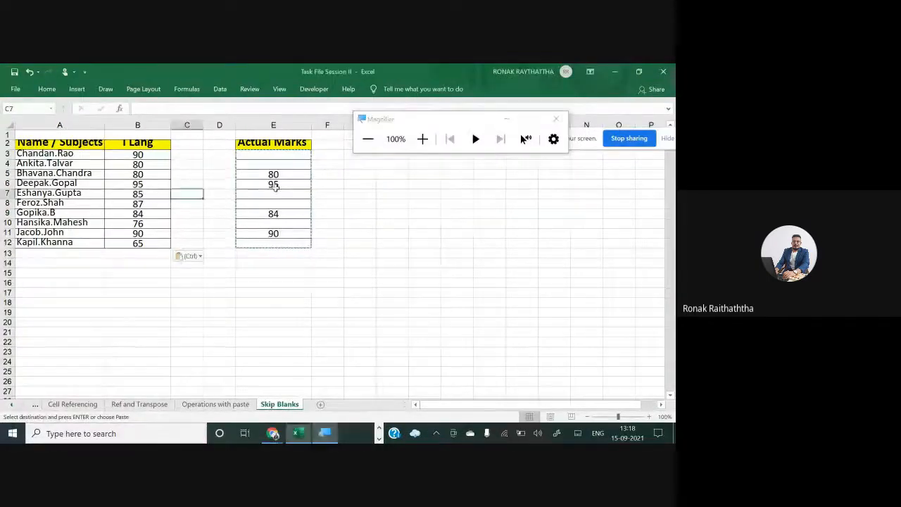
left_click(353, 237)
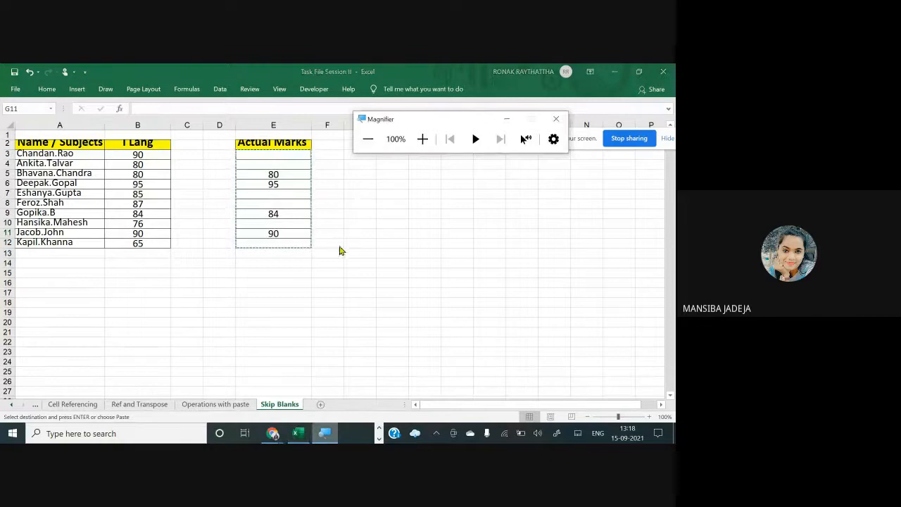
key("Escape")
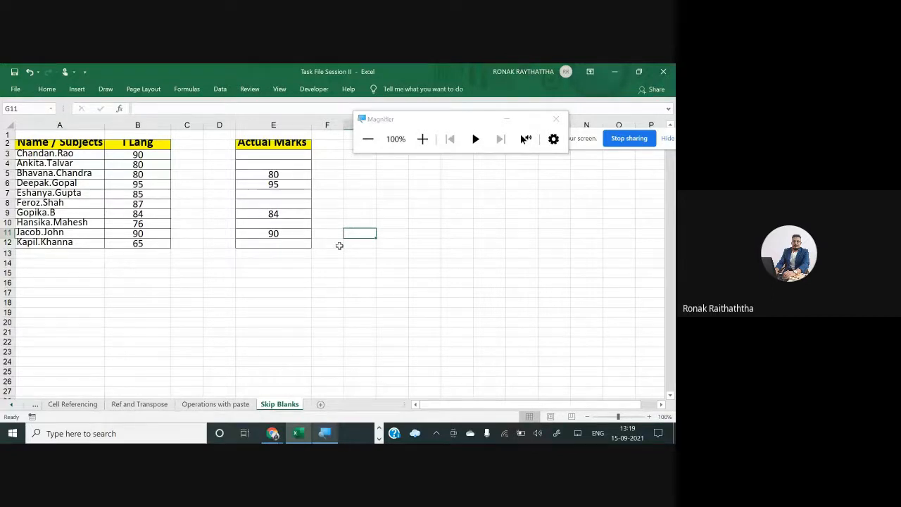
left_click(367, 140)
- Switch to the Google Meet window and open the meeting chat to read the participants' messages
key("alt+Tab")
key("alt+Tab")
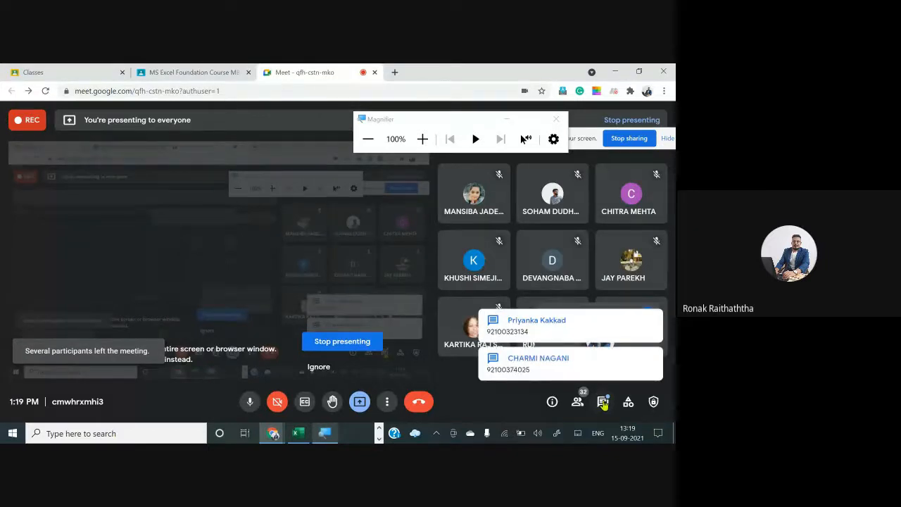
left_click(604, 402)
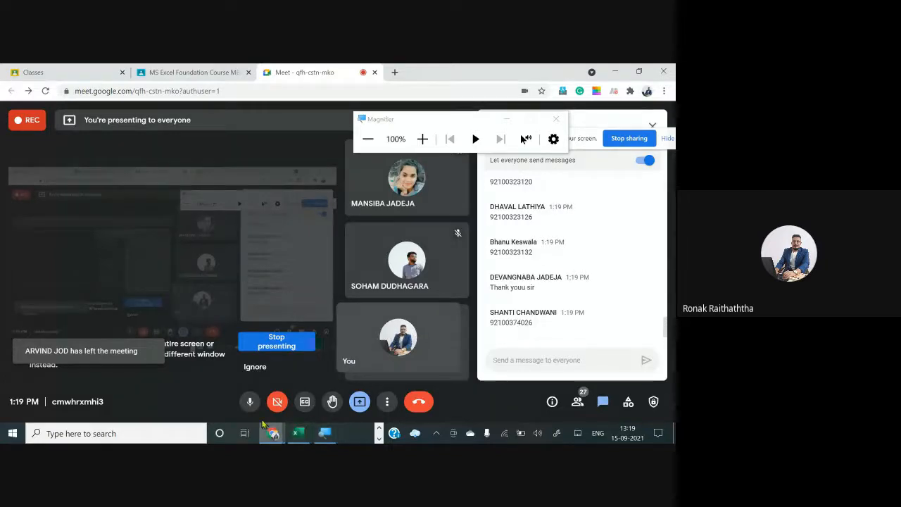
- Mute the microphone and stop presenting the screen in the meeting
left_click(249, 402)
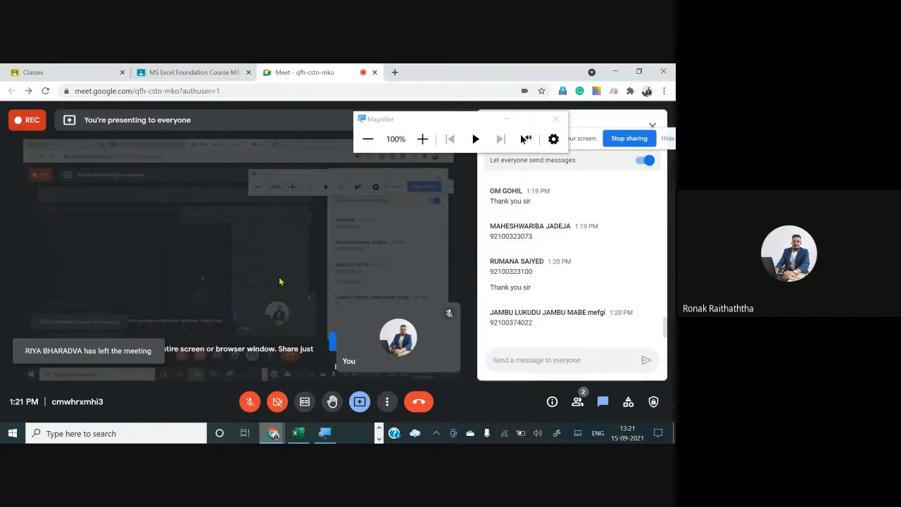
left_click(365, 403)
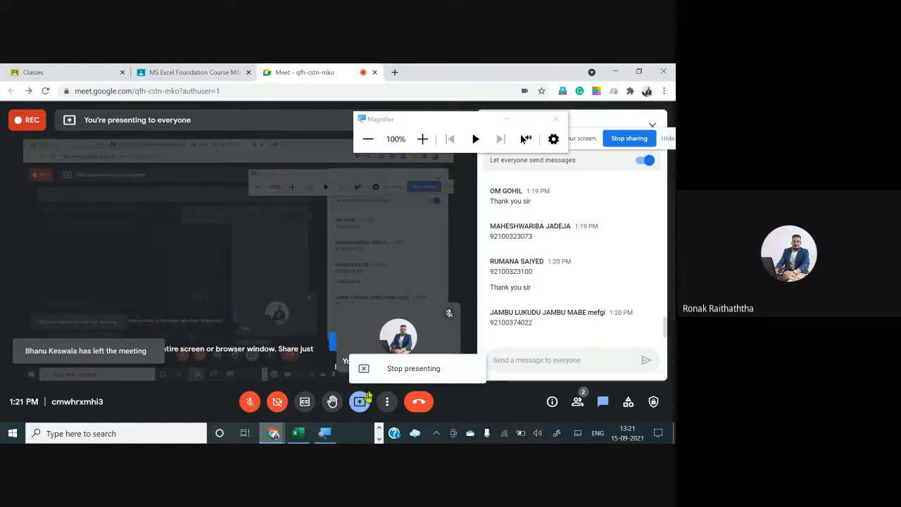
left_click(413, 369)
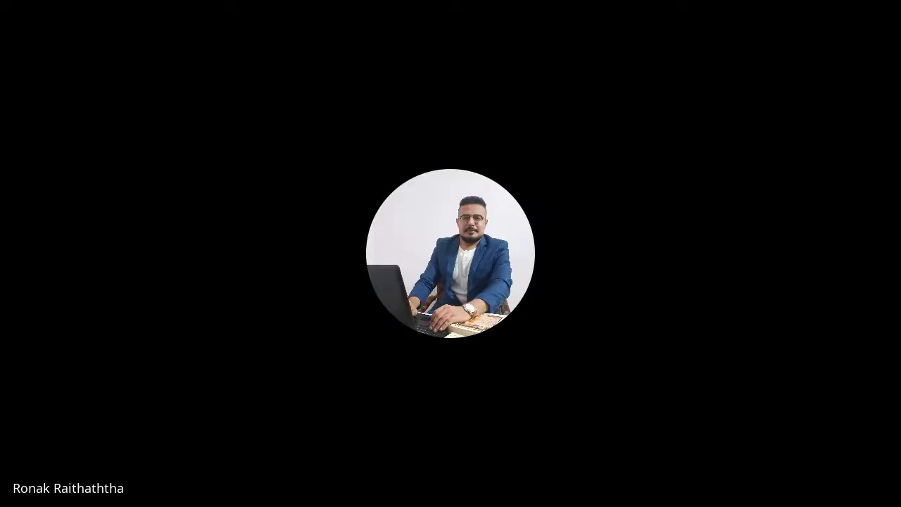